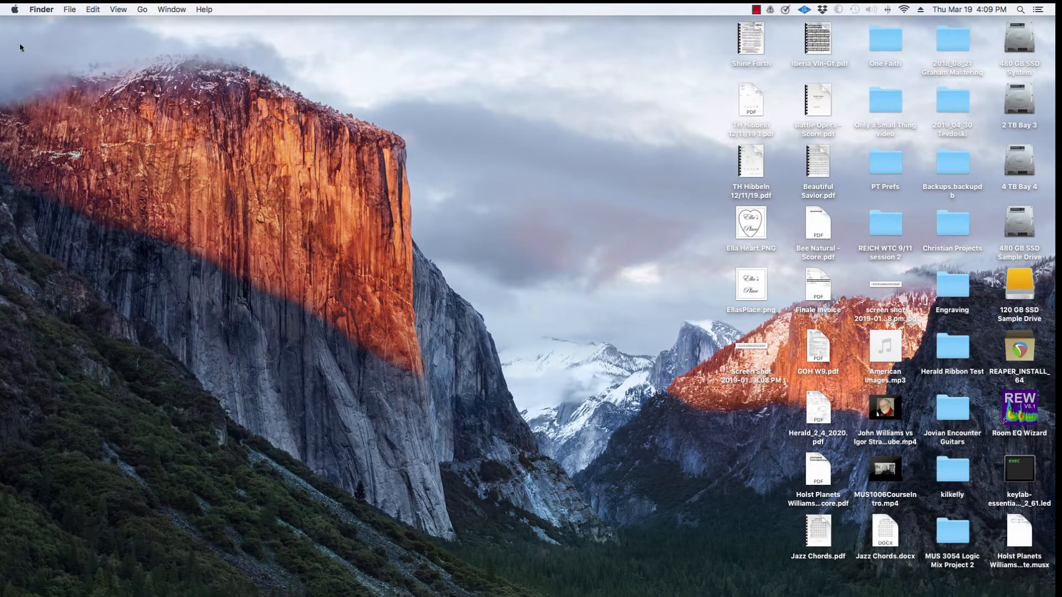
# - Switch to Google Chrome, load the reaper.fm home page, and view the installers on its Download REAPER page
pyautogui.moveTo(2, 65)
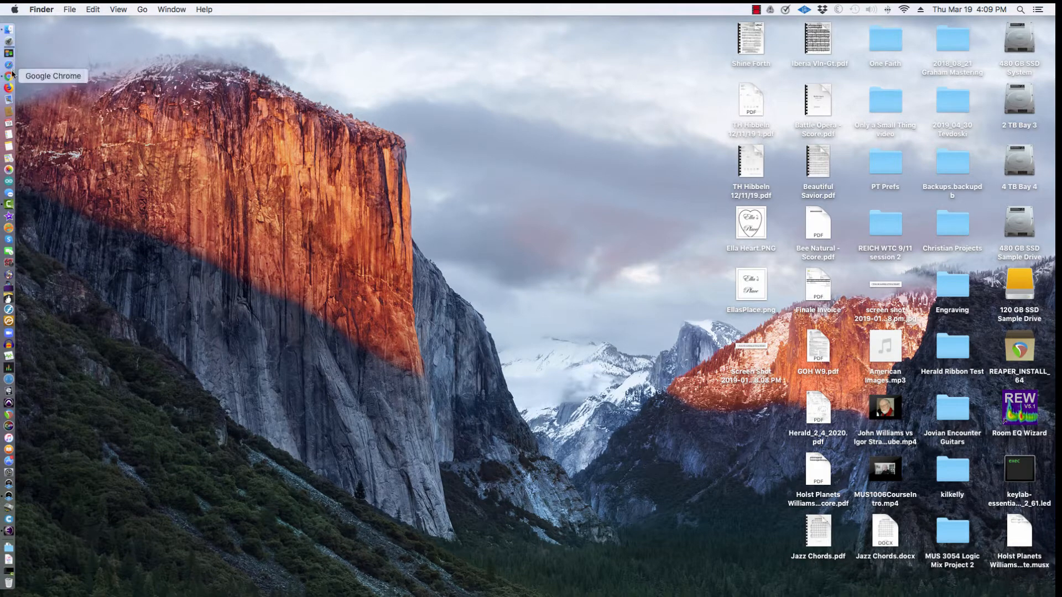
pyautogui.click(8, 78)
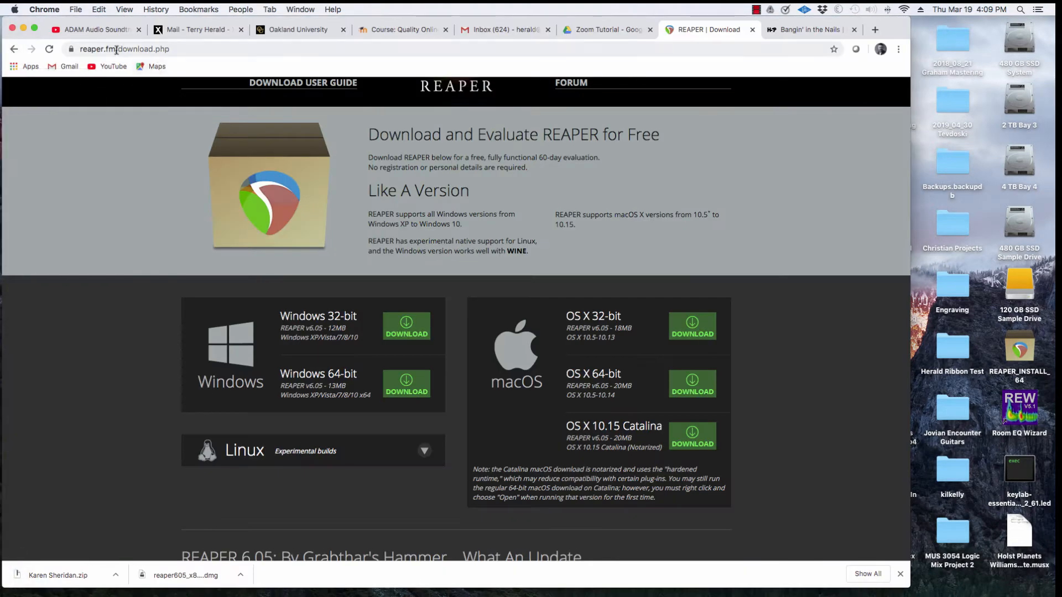
pyautogui.click(179, 50)
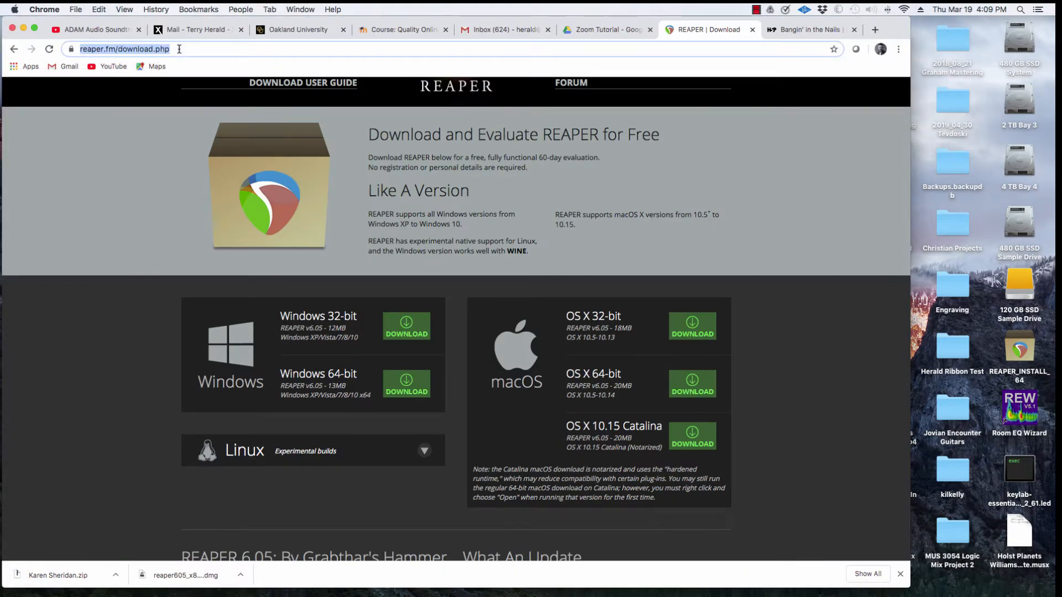
pyautogui.click(179, 49)
pyautogui.moveTo(239, 49); pyautogui.dragTo(165, 49)
pyautogui.press('BackSpace')
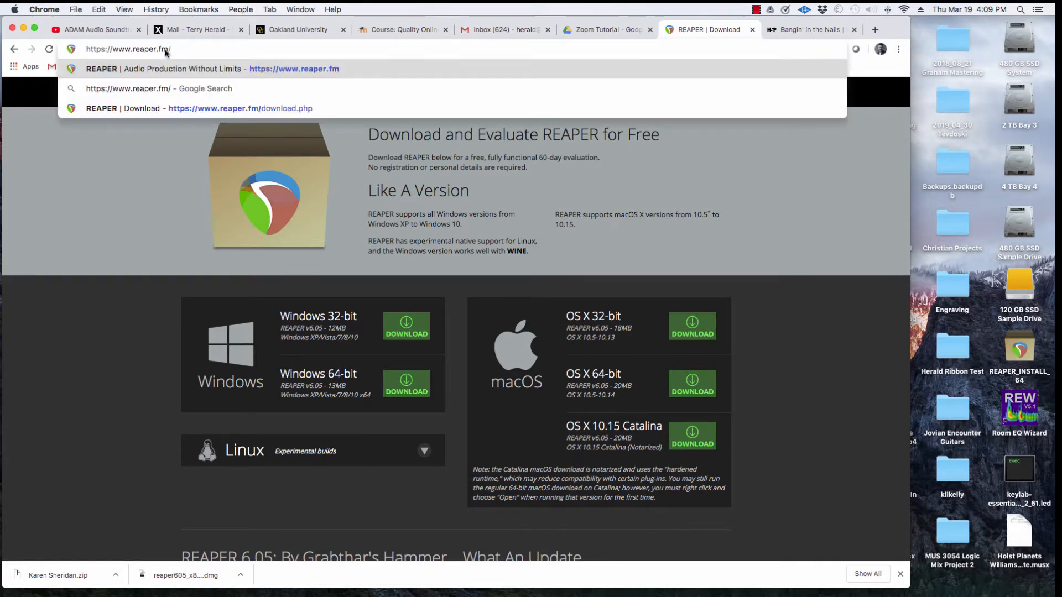
pyautogui.press('Return')
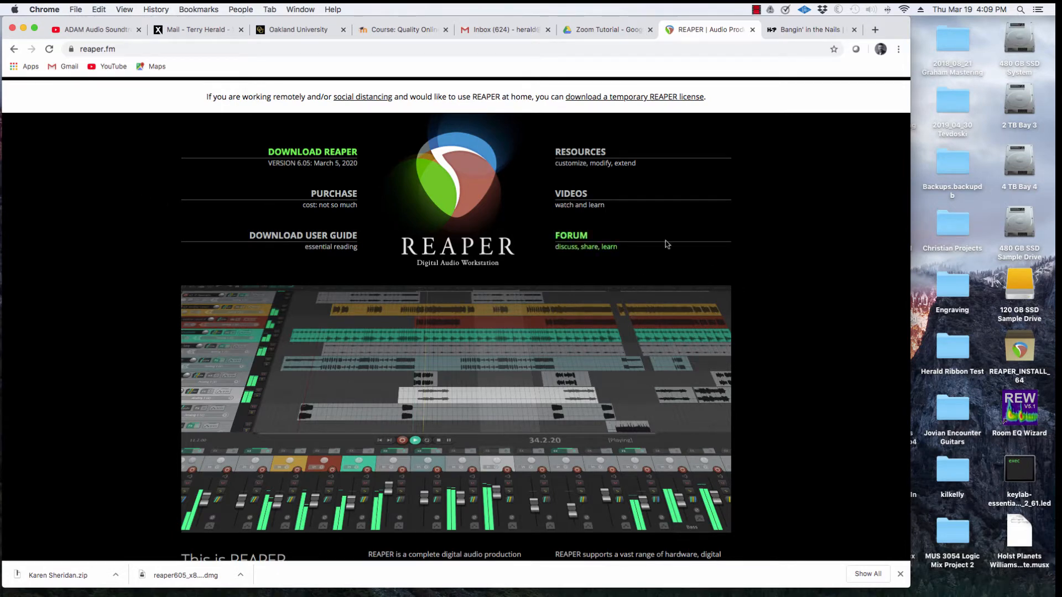
pyautogui.click(325, 155)
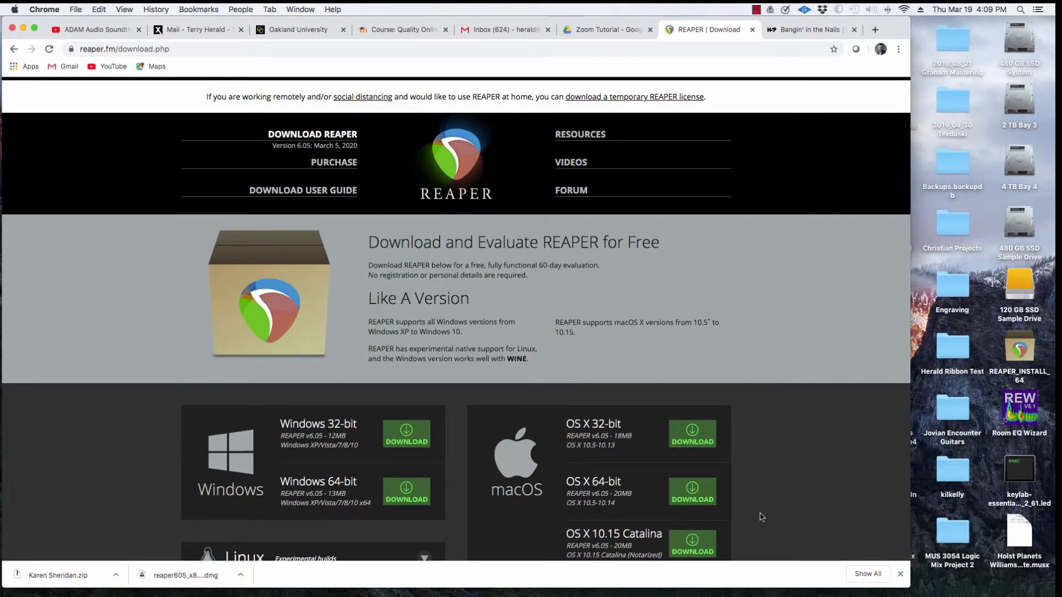
pyautogui.scroll(-2, 761, 517)
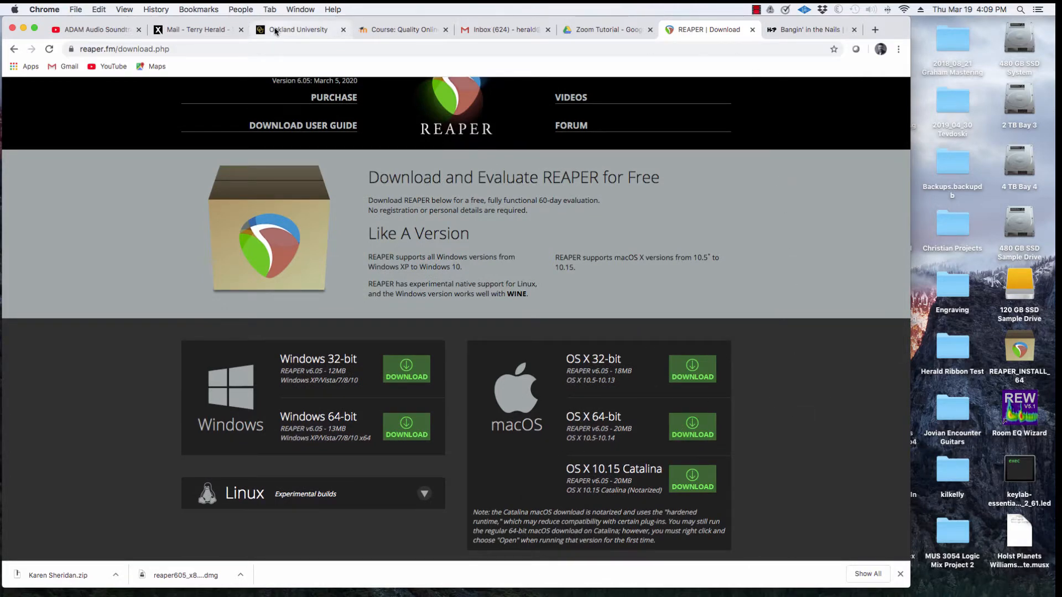
# - Hide the browser and launch REAPER64
pyautogui.press('super+h')
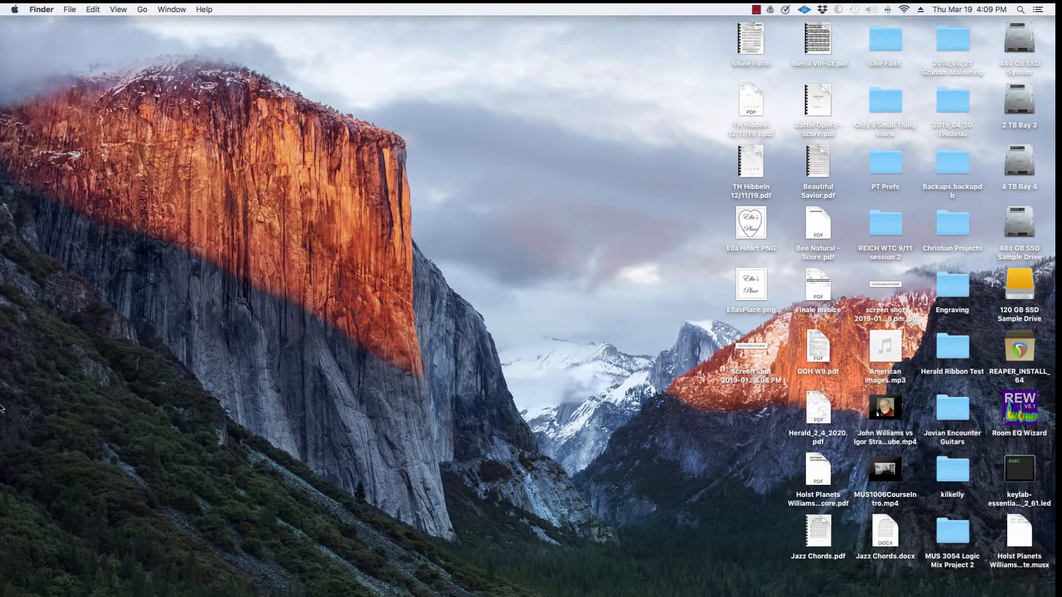
pyautogui.moveTo(1, 408)
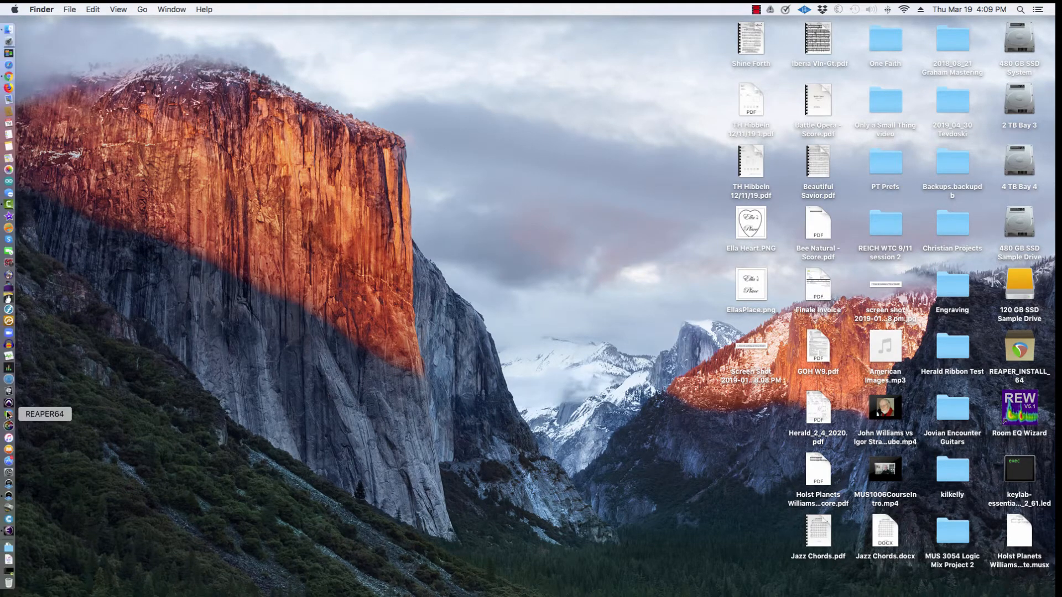
pyautogui.click(8, 415)
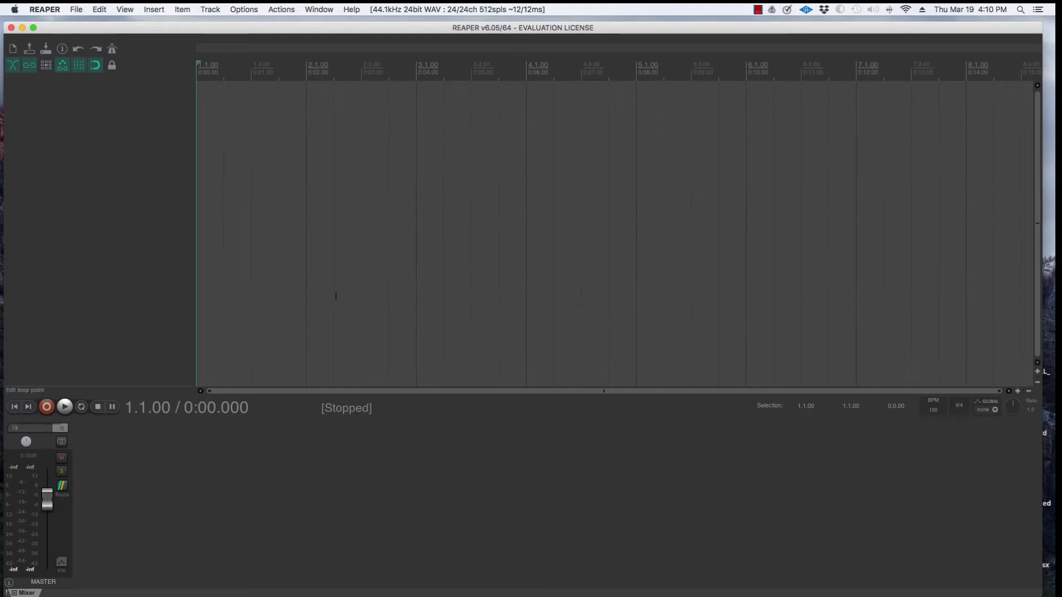
# - Save the empty project as My Mix Project 2 in the Desktop folder MUS 3054 Logic Mix Project 2
pyautogui.click(76, 9)
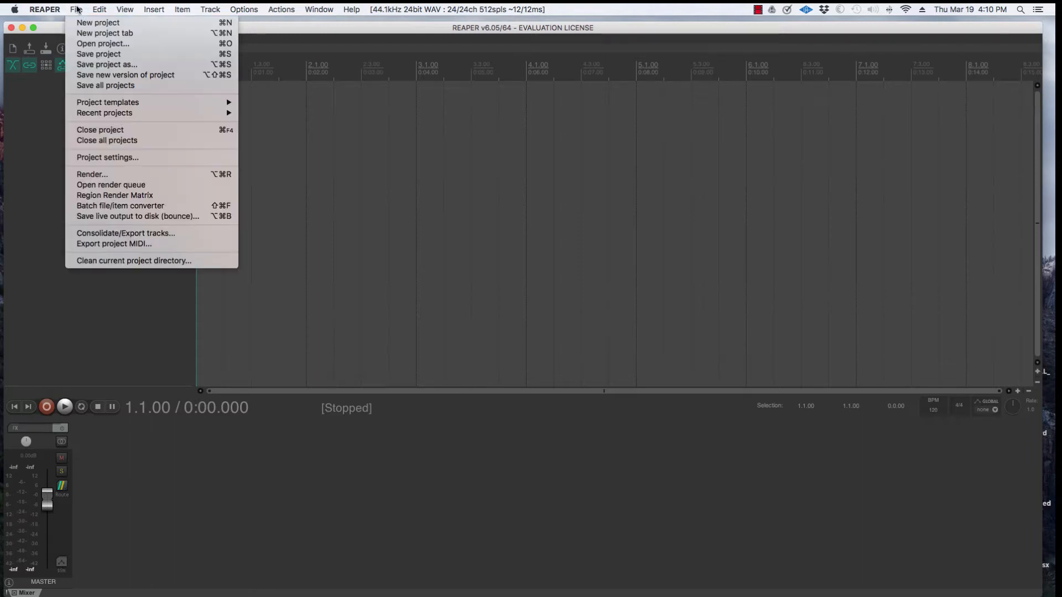
pyautogui.click(104, 54)
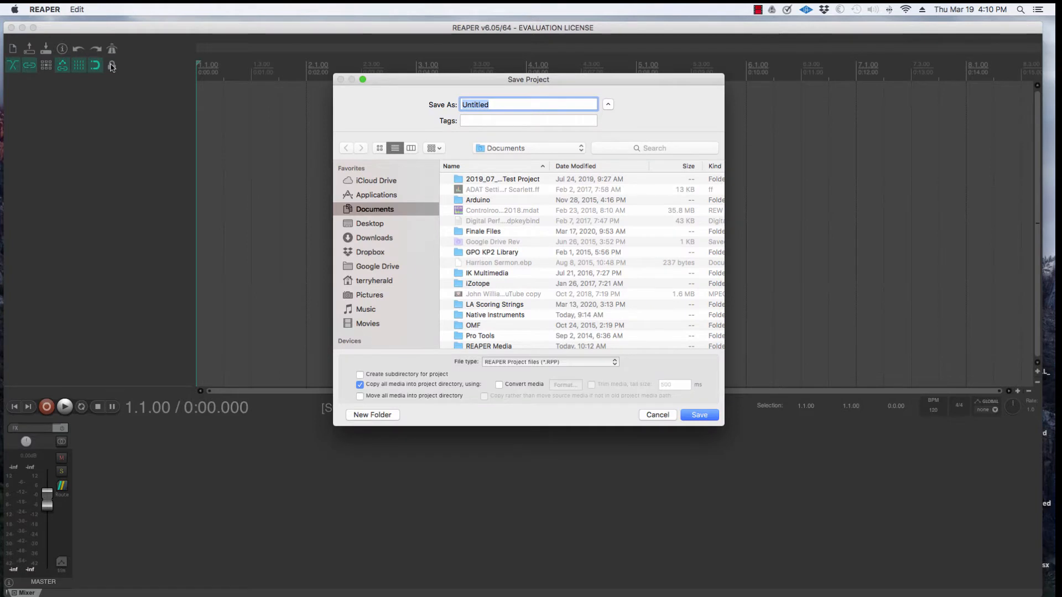
pyautogui.write('My Mix Project 2')
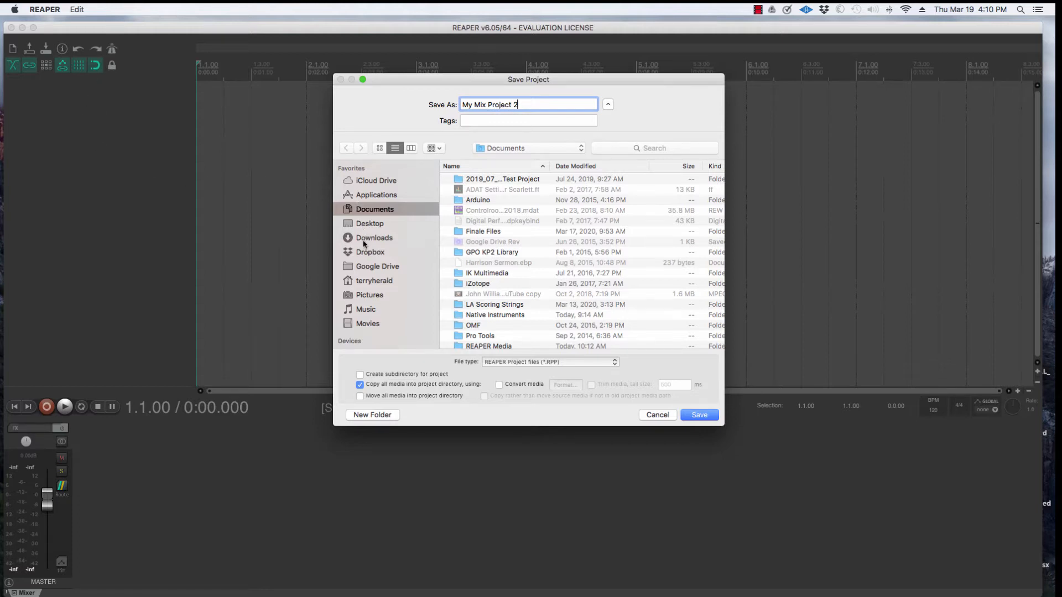
pyautogui.click(369, 225)
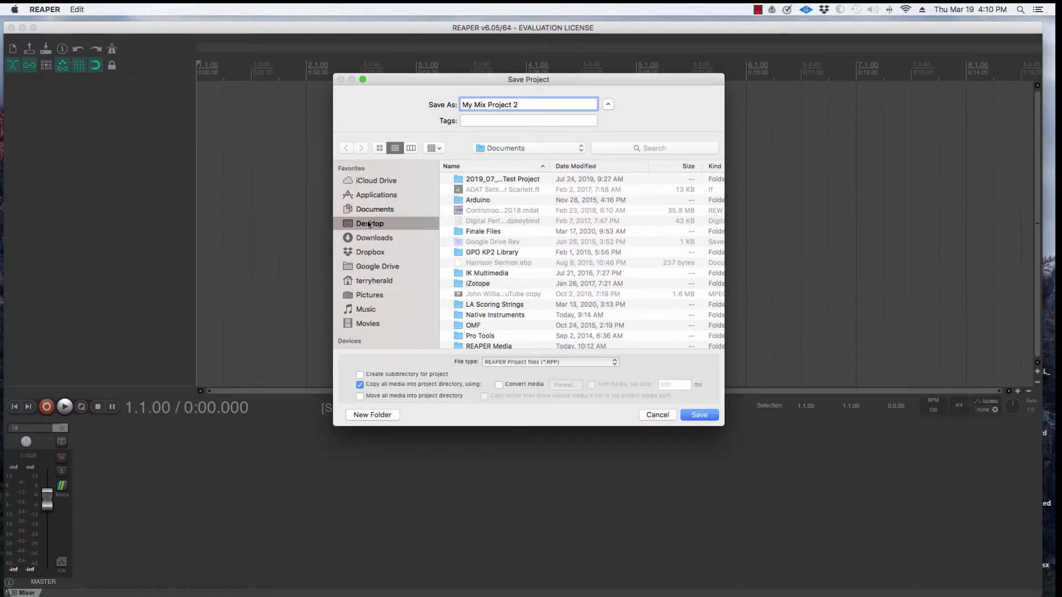
pyautogui.scroll(-10, 493, 241)
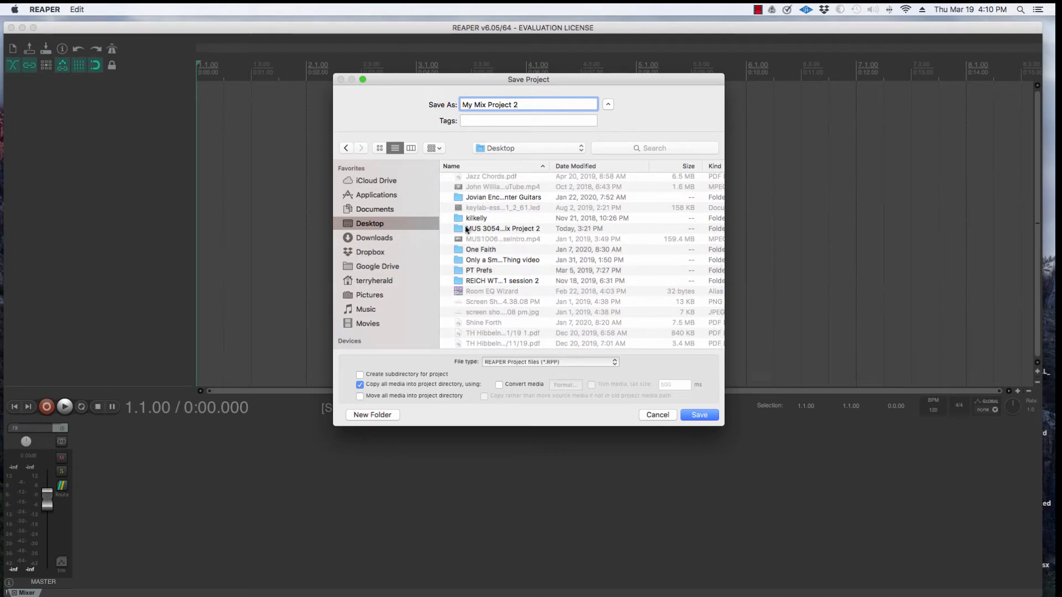
pyautogui.click(459, 232)
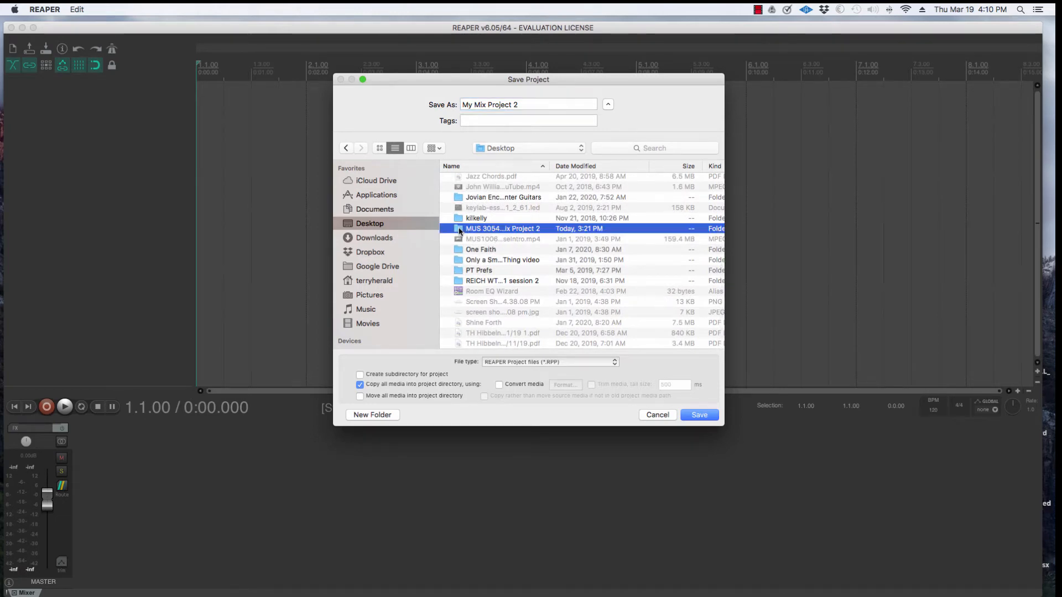
pyautogui.doubleClick(459, 229)
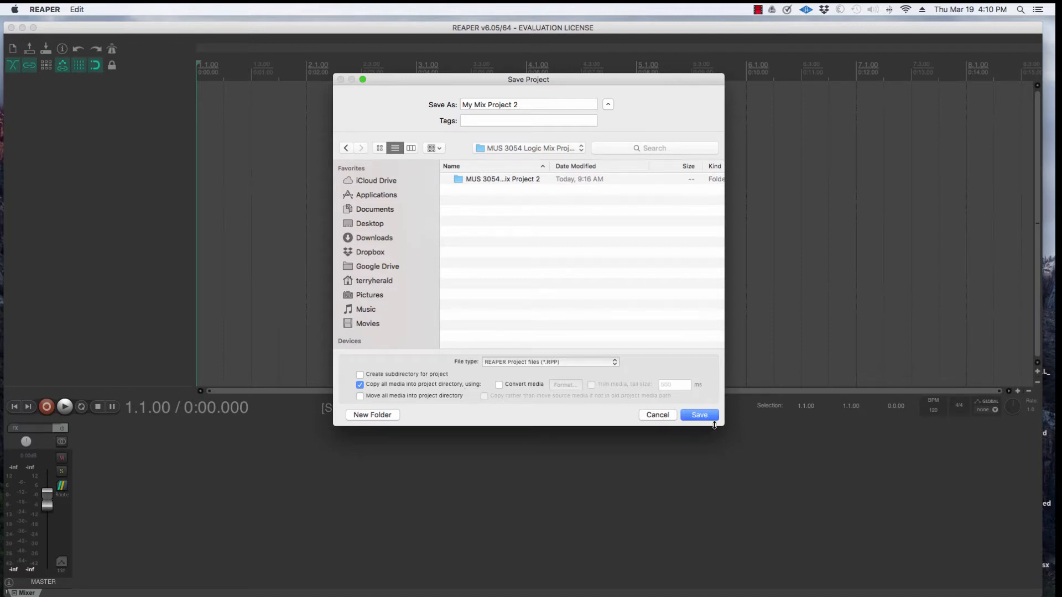
pyautogui.click(699, 416)
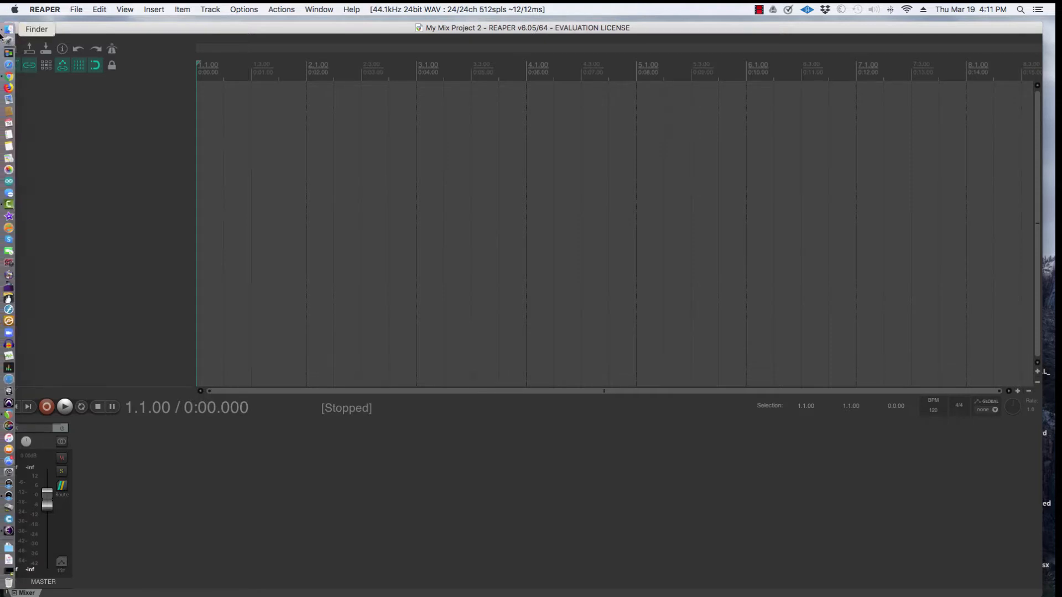
# - Open a Finder window beside the track area and expand the Desktop's MUS 3054 Logic Mix Project 2 folders down to Audio Files
pyautogui.click(8, 35)
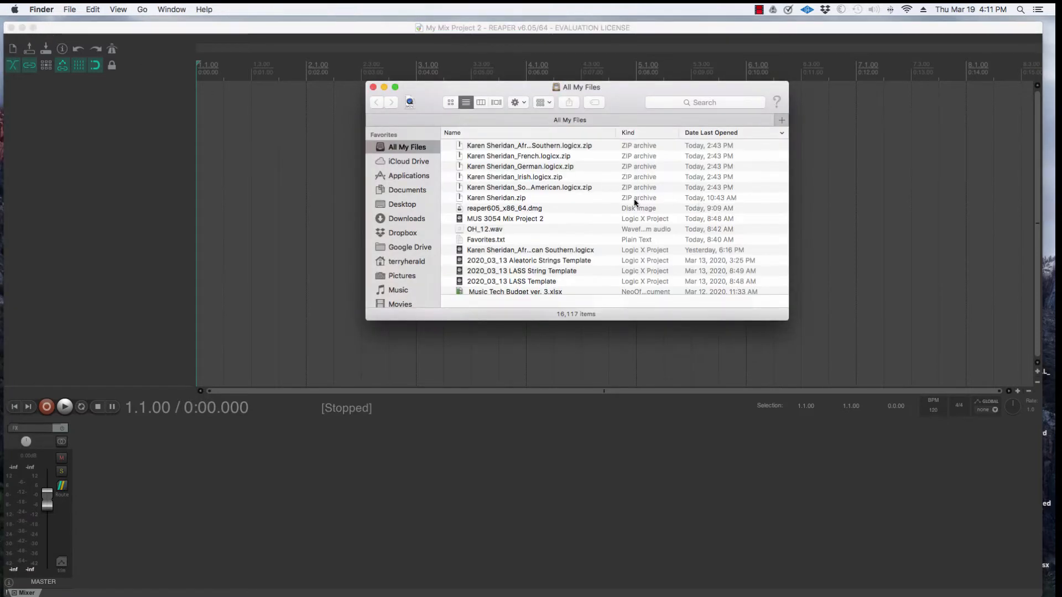
pyautogui.click(406, 204)
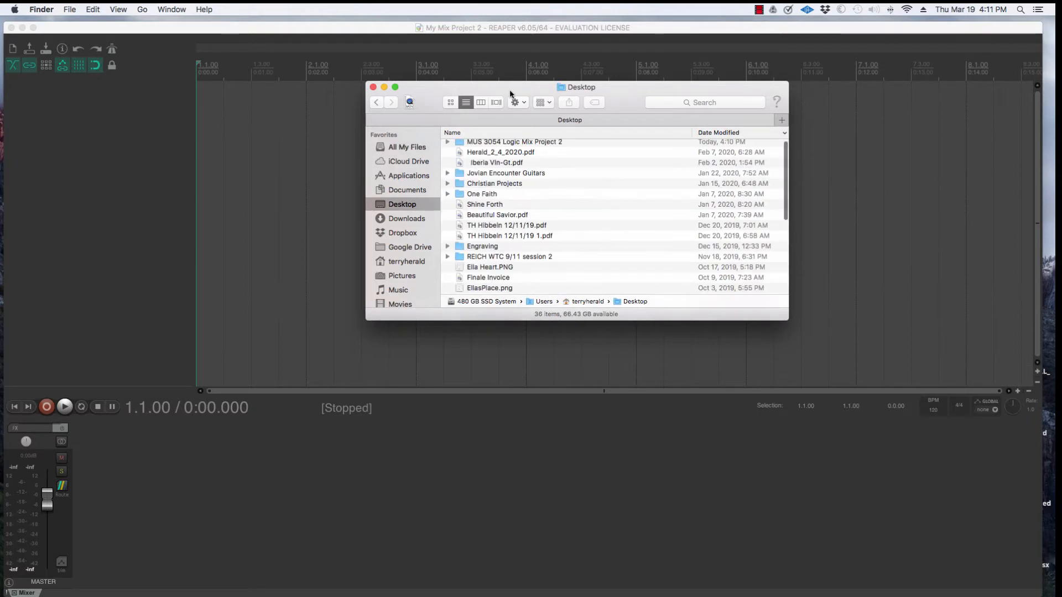
pyautogui.moveTo(511, 94); pyautogui.dragTo(772, 160)
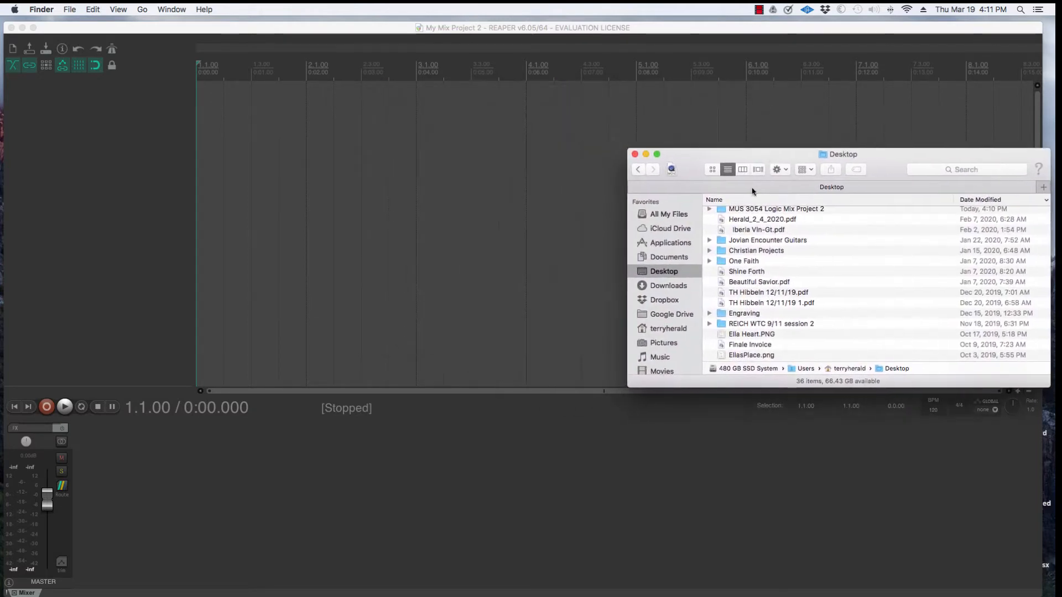
pyautogui.click(709, 209)
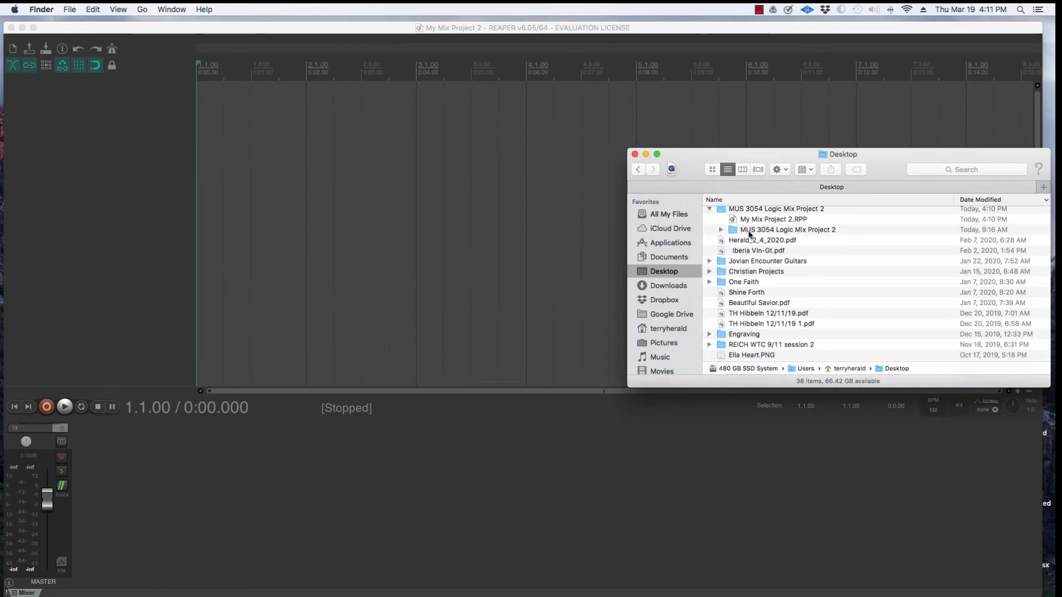
pyautogui.click(721, 230)
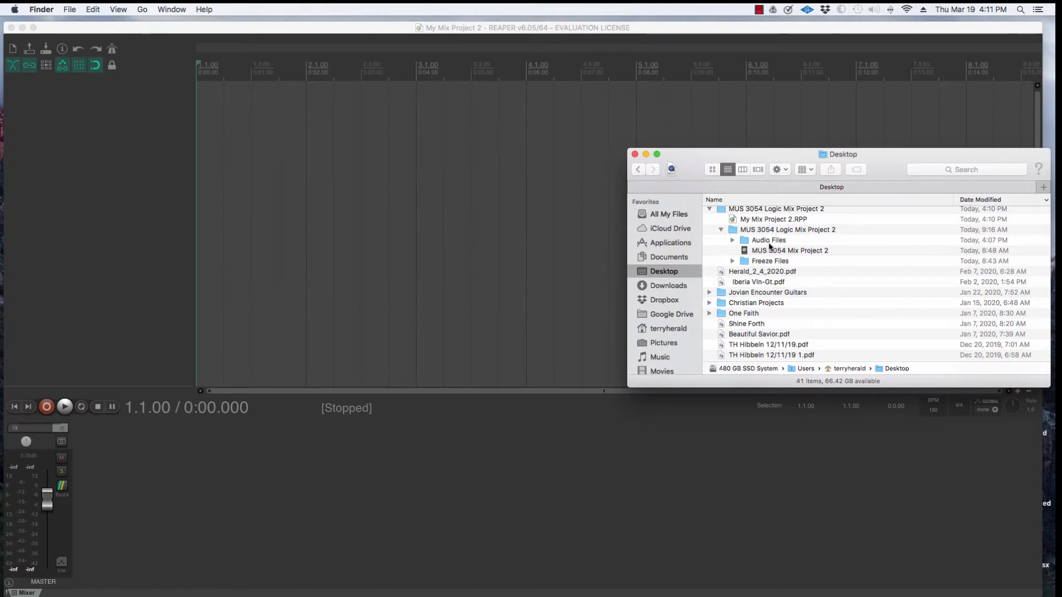
pyautogui.click(732, 240)
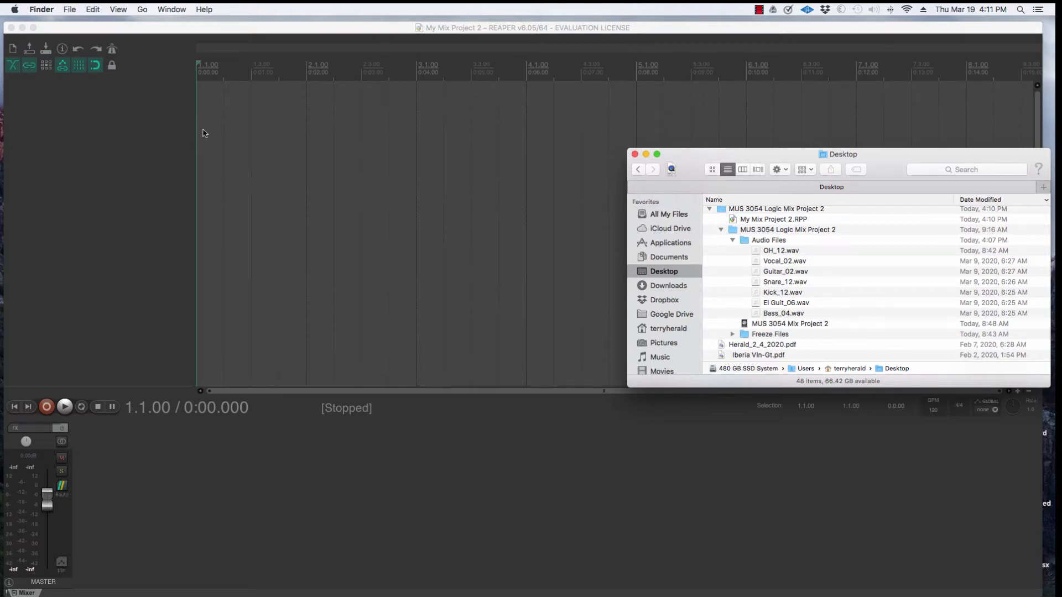
# - Import all seven WAV files, OH_12 through Bass_04, from Audio Files at the project start, each on a separate track
pyautogui.click(791, 263)
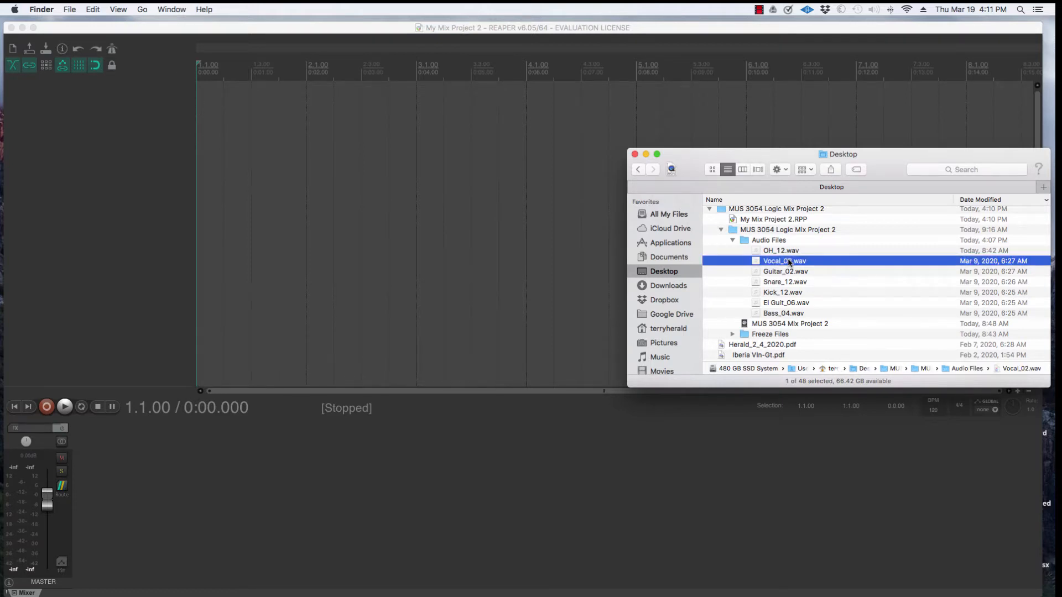
pyautogui.click(773, 254)
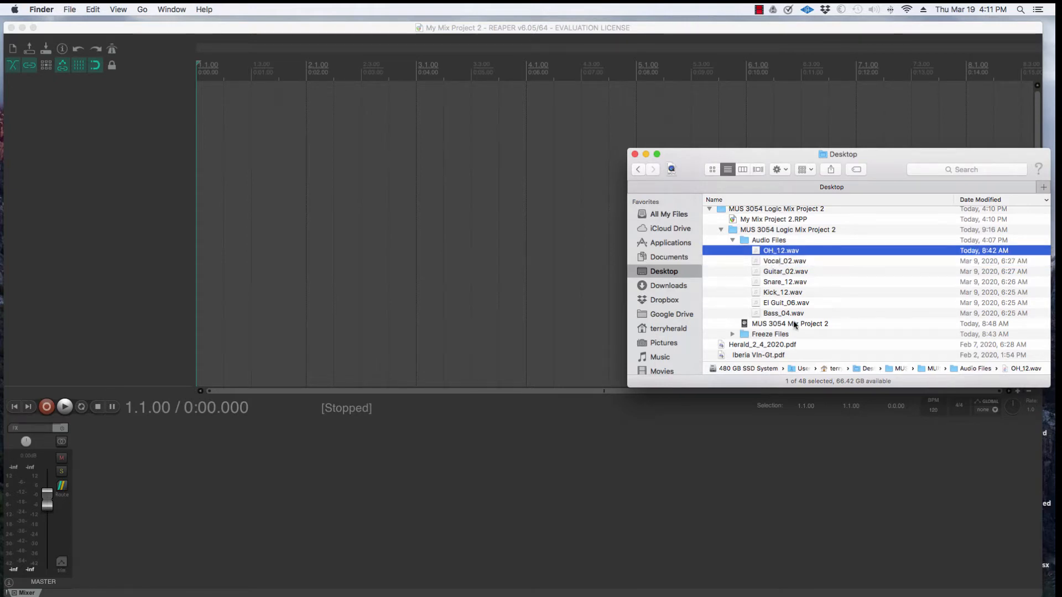
pyautogui.keyDown('shift'); pyautogui.click(778, 314); pyautogui.keyUp('shift')
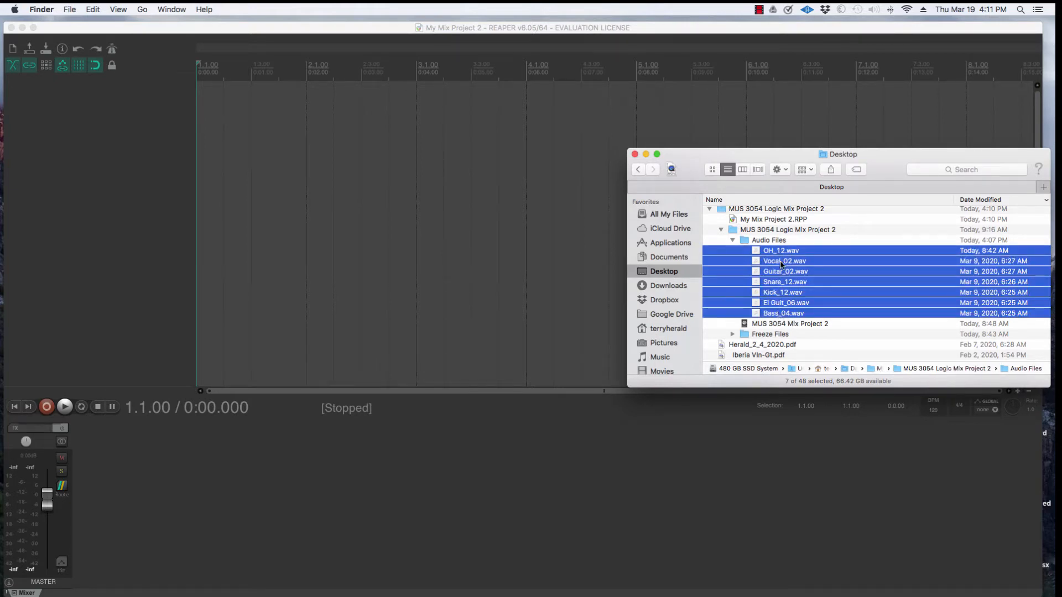
pyautogui.moveTo(785, 256); pyautogui.dragTo(194, 199)
pyautogui.moveTo(199, 198); pyautogui.dragTo(199, 198)
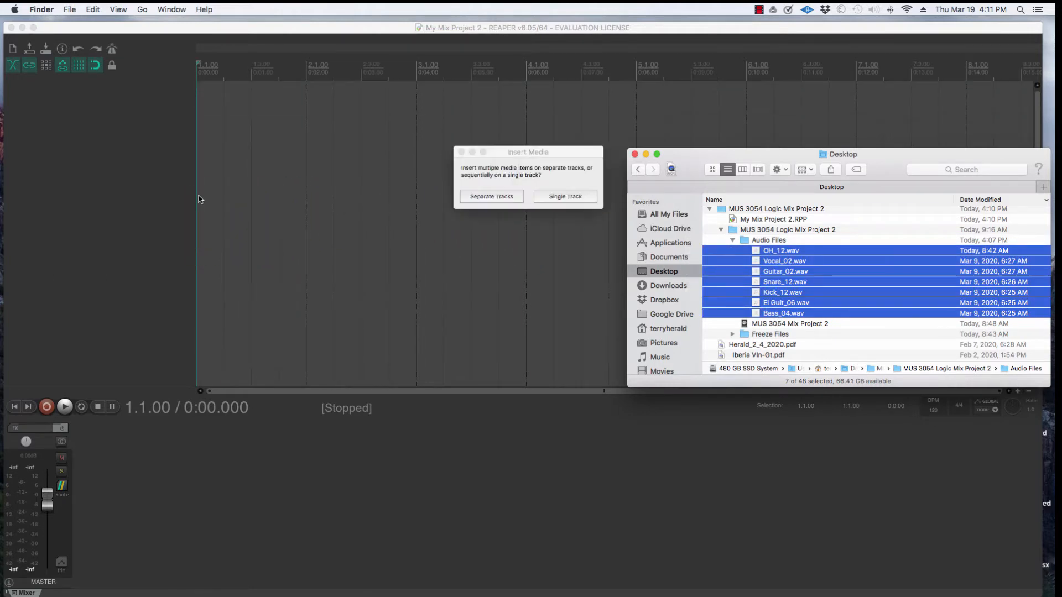
pyautogui.click(496, 199)
pyautogui.click(495, 197)
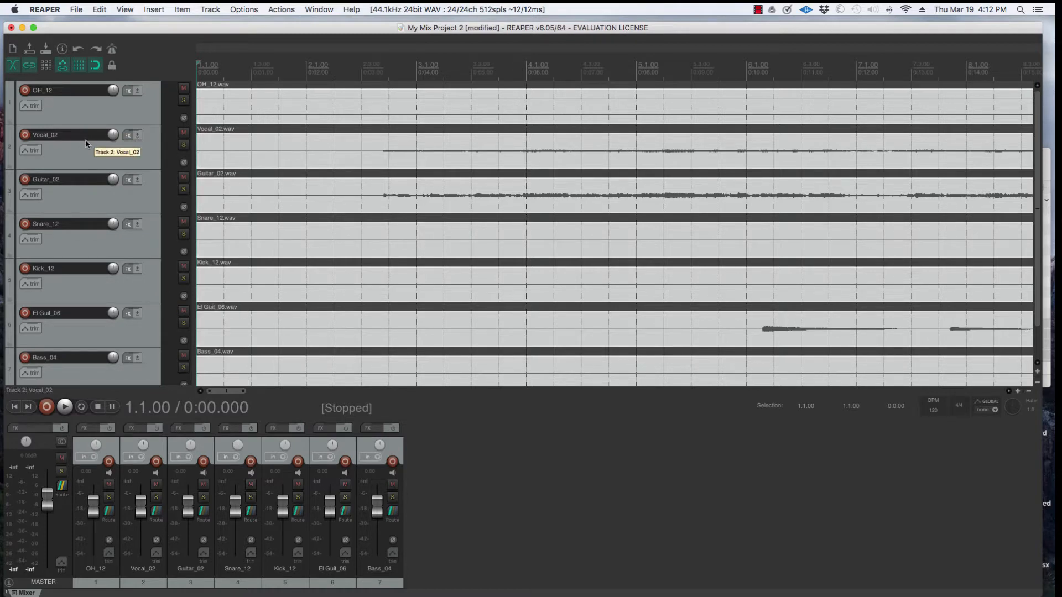
# - Select the OH_12 track and the Vocal_02 track in turn, and clear the track selection
pyautogui.click(56, 122)
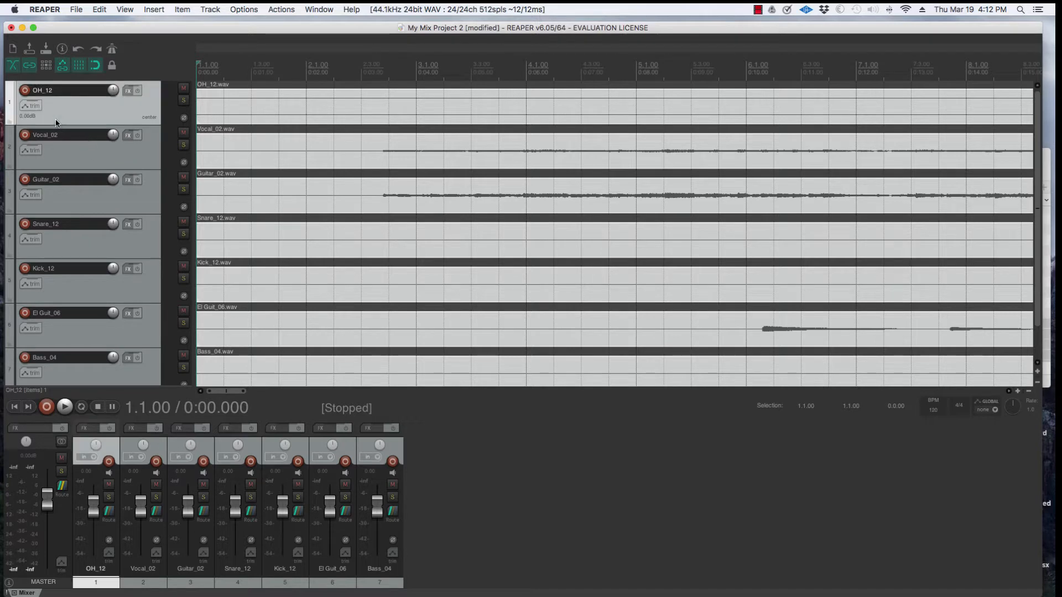
pyautogui.click(73, 154)
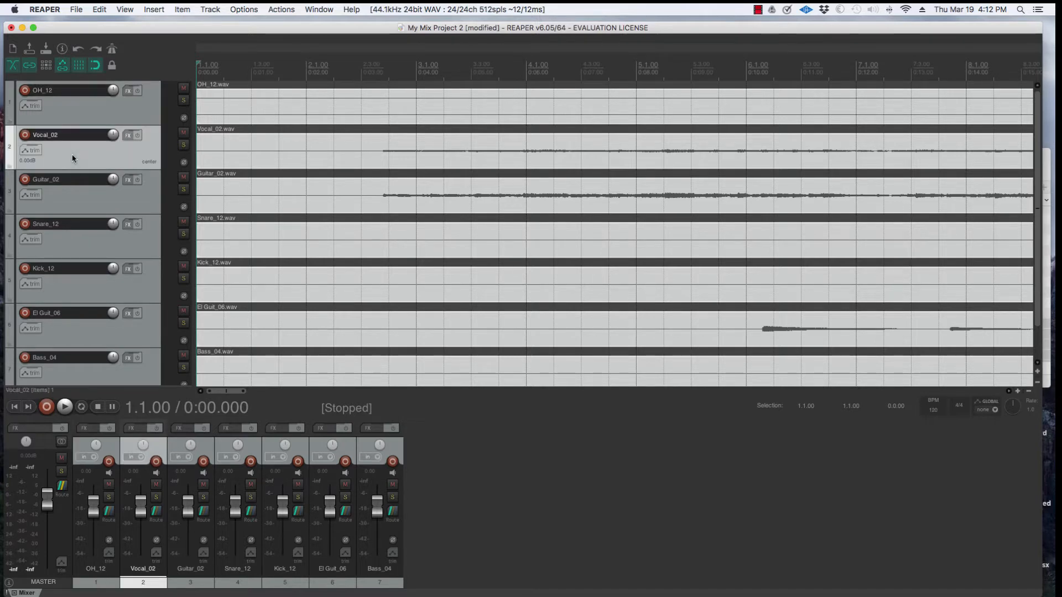
pyautogui.click(477, 530)
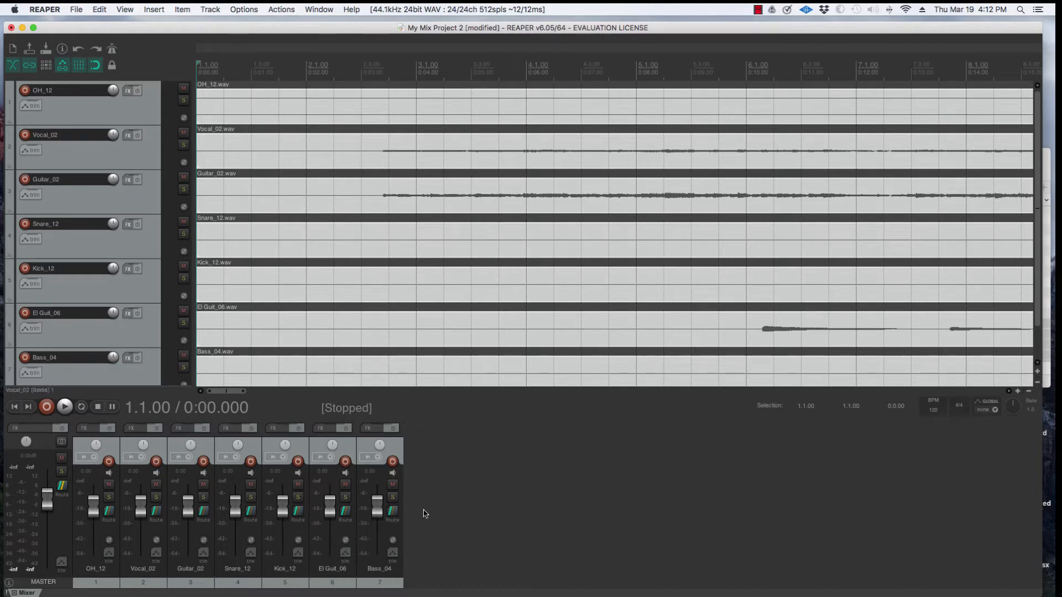
# - Check that the Mixer is enabled in the view options and select the Vocal_02 channel in the mixer
pyautogui.click(125, 10)
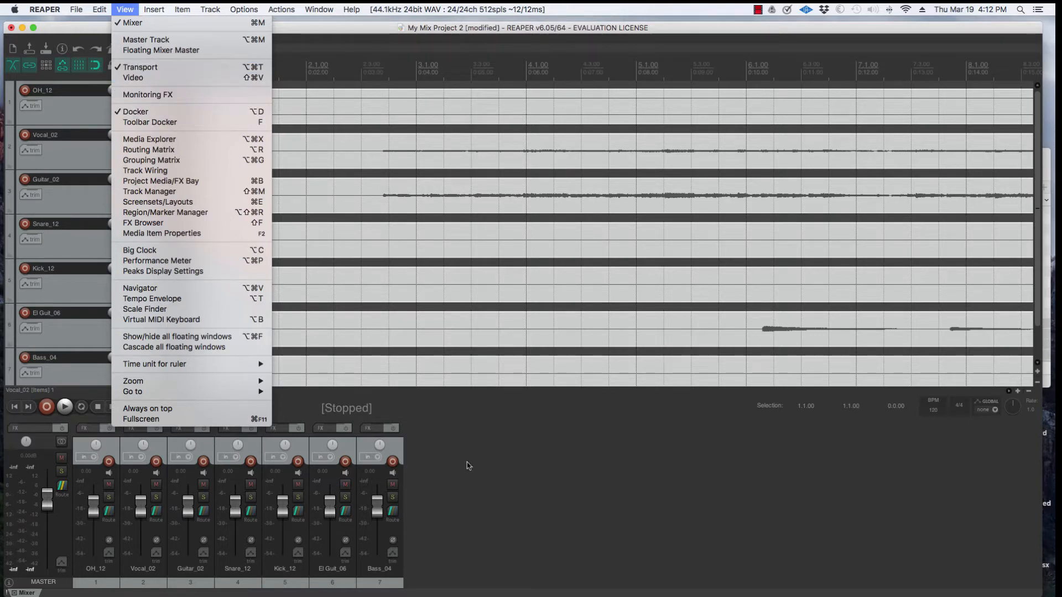
pyautogui.click(488, 459)
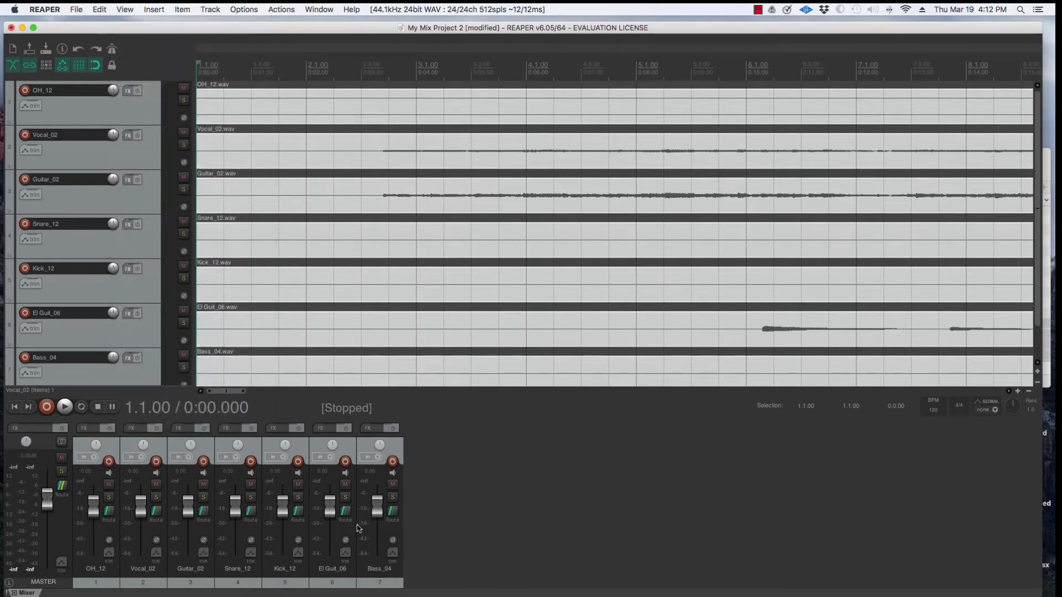
pyautogui.click(144, 579)
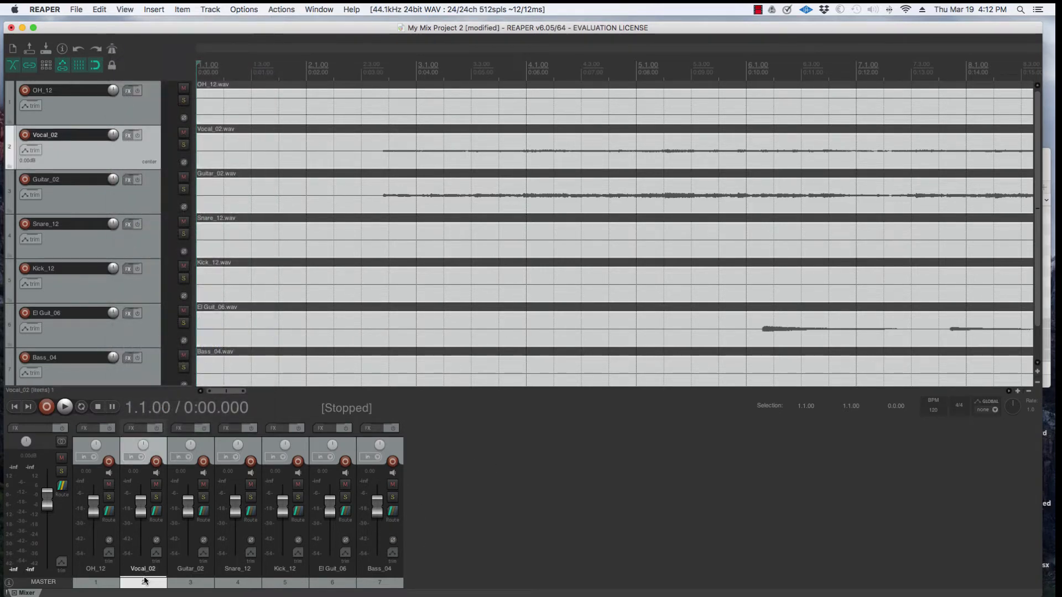
# - Reorder the mixer channels so that Vocal_02, Guitar_02, El Guit_06 and Bass_04 come first, ahead of OH_12, Snare_12 and Kick_12
pyautogui.moveTo(139, 585); pyautogui.dragTo(92, 584)
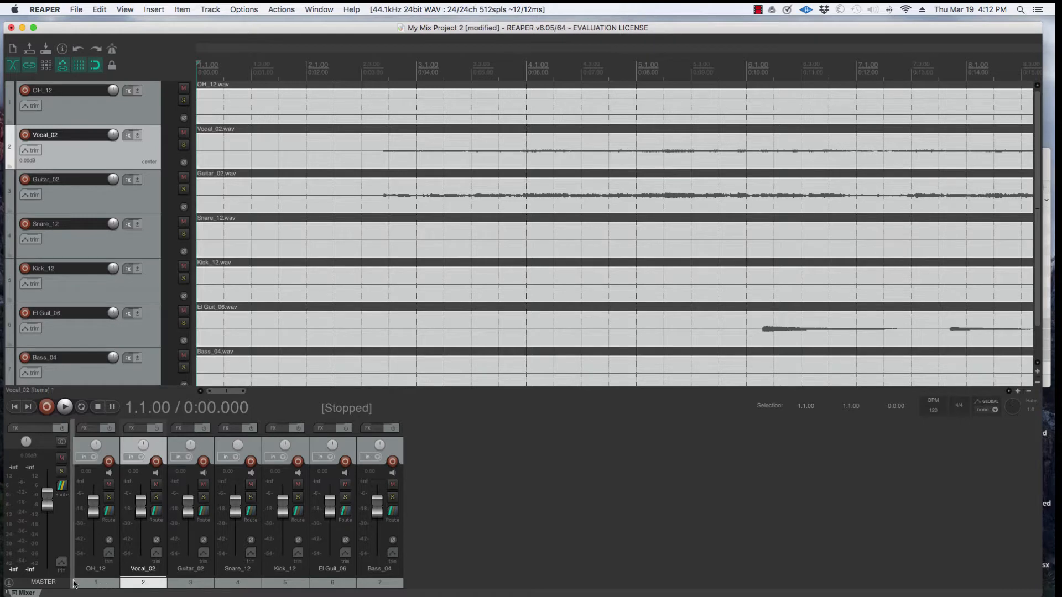
pyautogui.moveTo(74, 584); pyautogui.dragTo(74, 584)
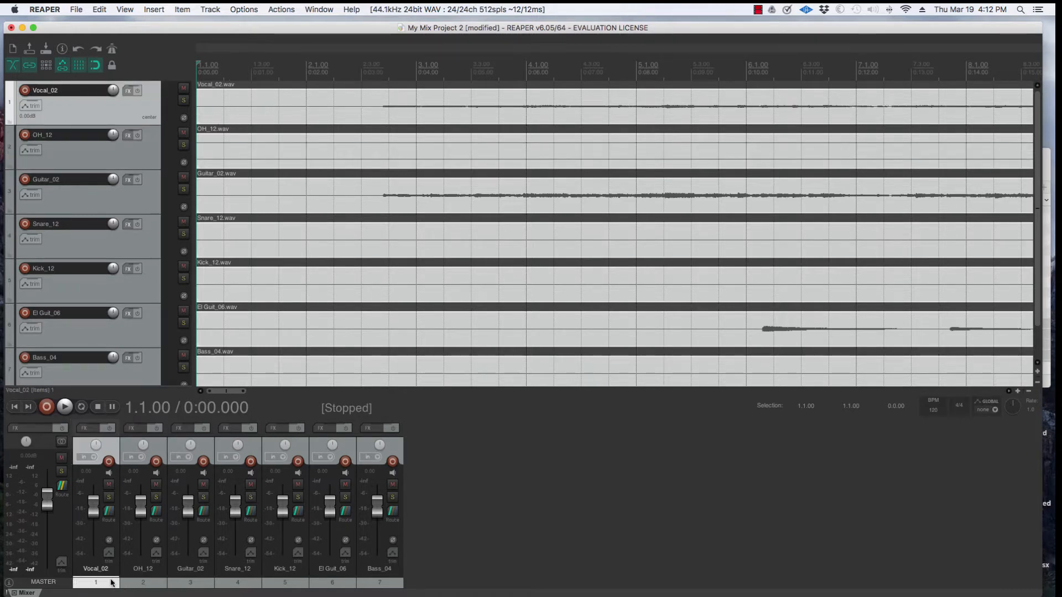
pyautogui.click(198, 582)
pyautogui.moveTo(164, 582); pyautogui.dragTo(132, 580)
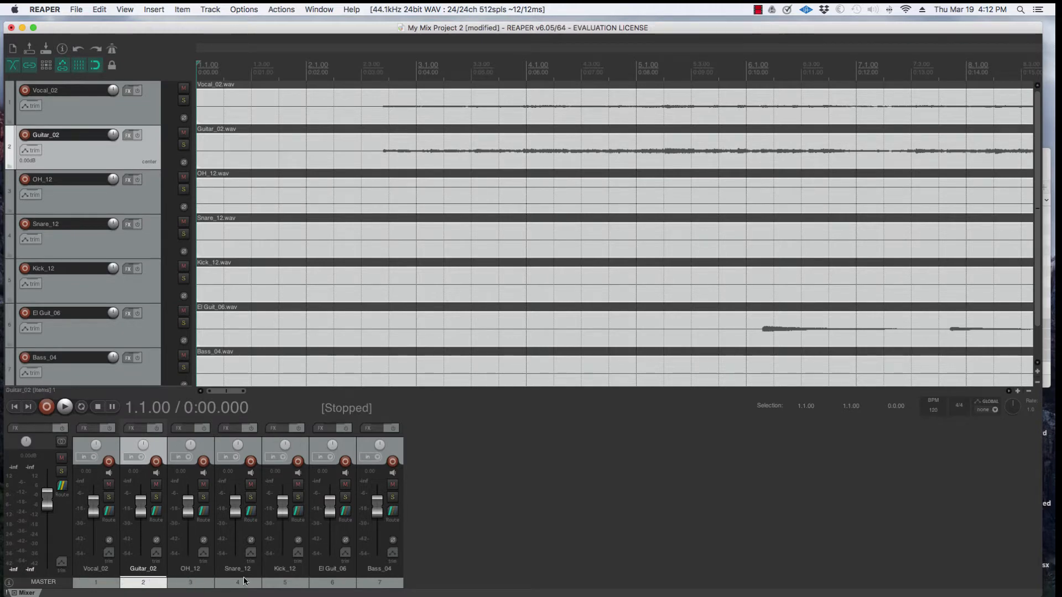
pyautogui.moveTo(339, 585); pyautogui.dragTo(170, 583)
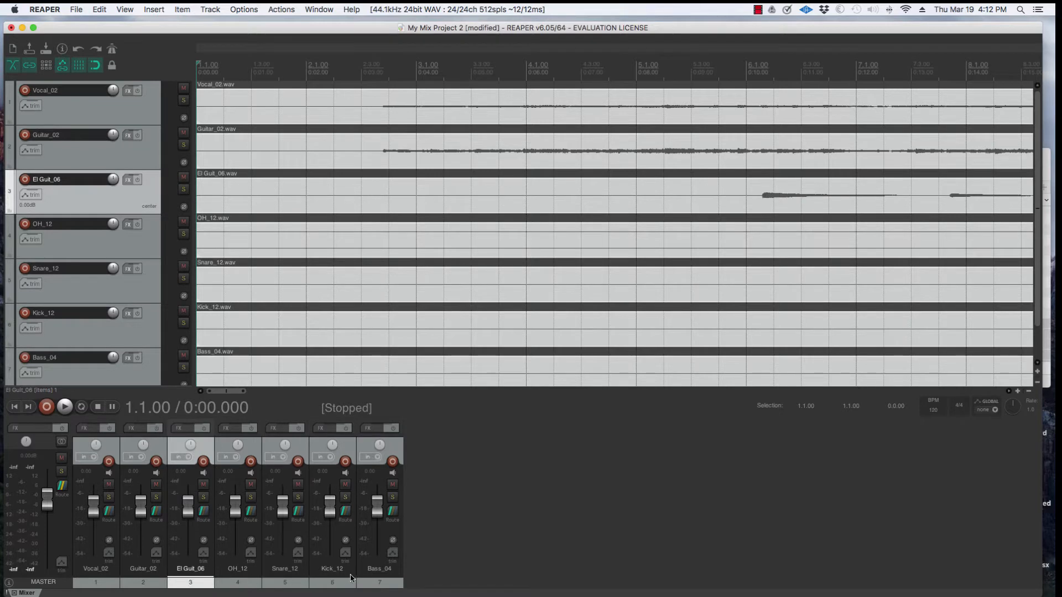
pyautogui.moveTo(374, 580); pyautogui.dragTo(224, 582)
# - Select the OH_12, Snare_12 and Kick_12 channels in turn in the mixer
pyautogui.click(282, 582)
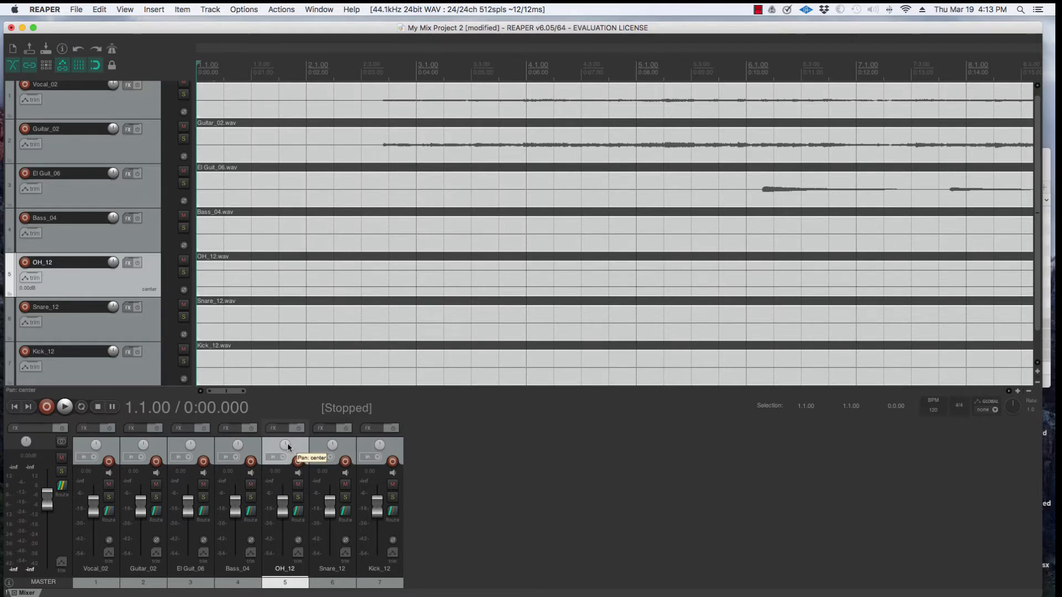
pyautogui.click(335, 584)
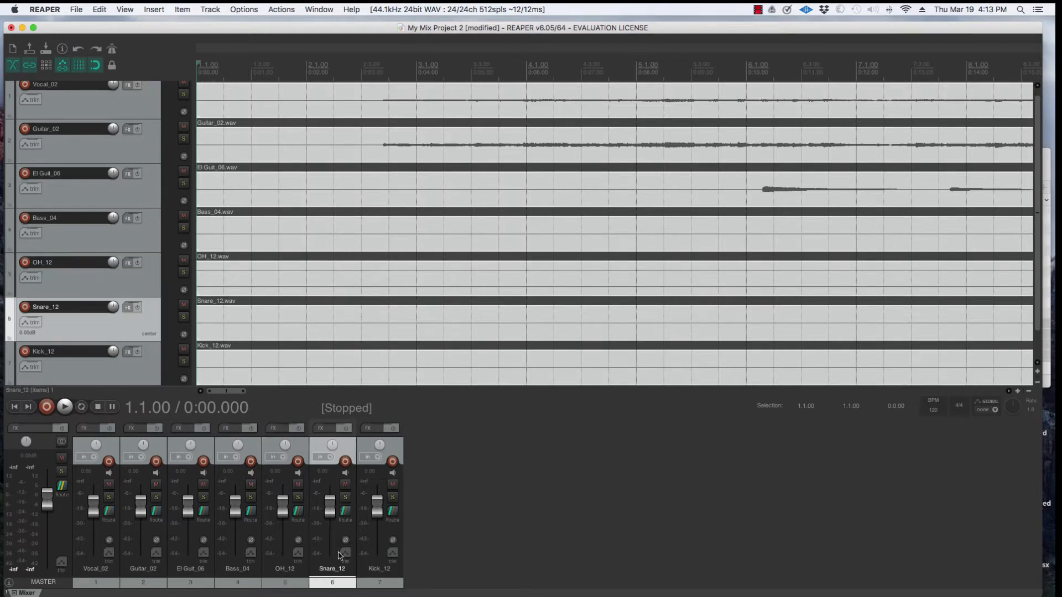
pyautogui.click(386, 584)
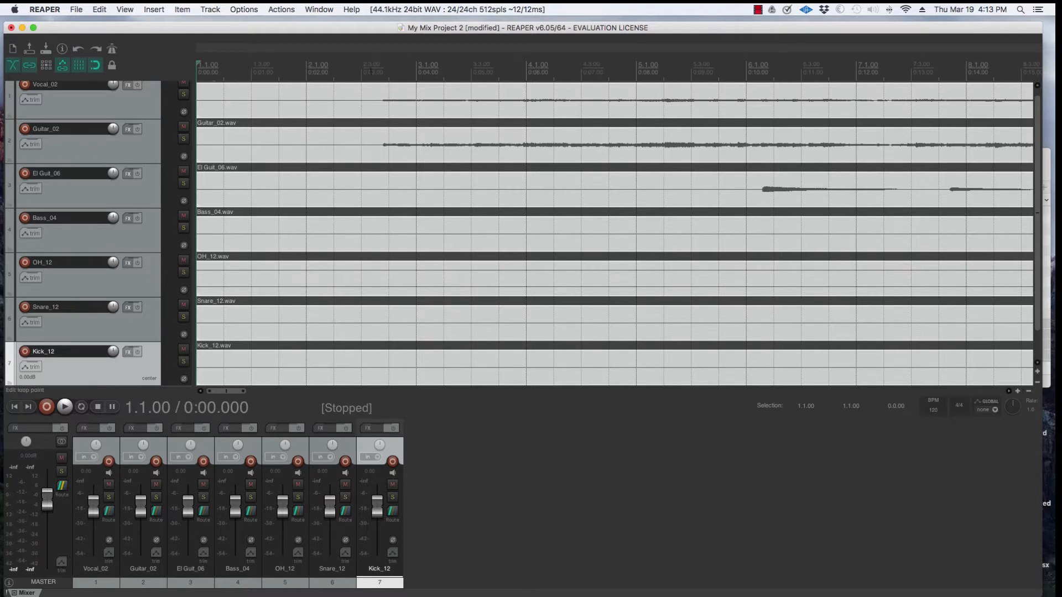
# - Place the edit cursor at 2.3.00 and lower the master volume to about -17 dB
pyautogui.click(371, 69)
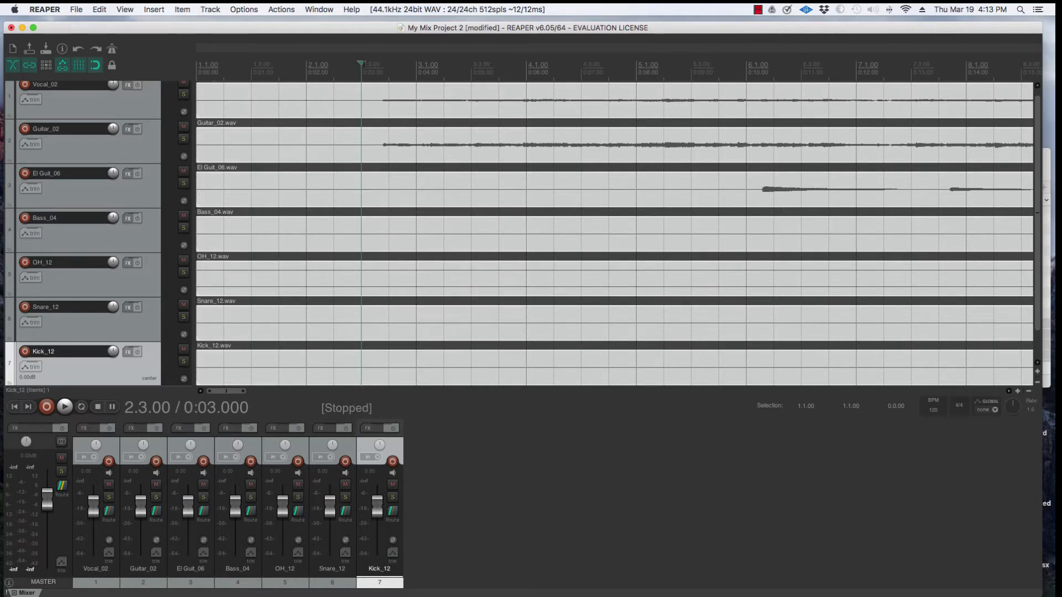
pyautogui.click(42, 575)
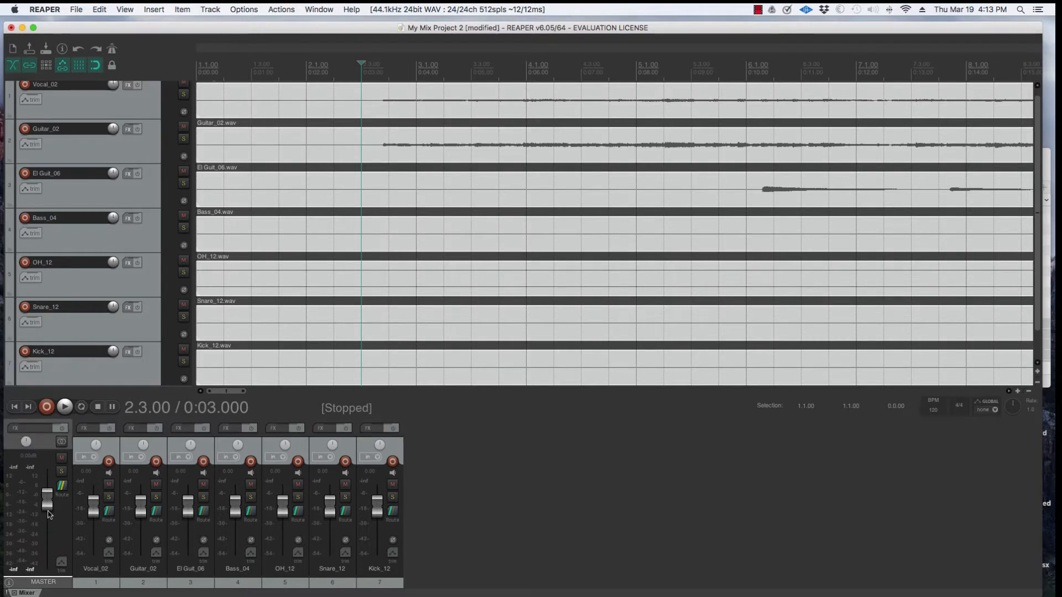
pyautogui.moveTo(48, 508); pyautogui.dragTo(48, 537)
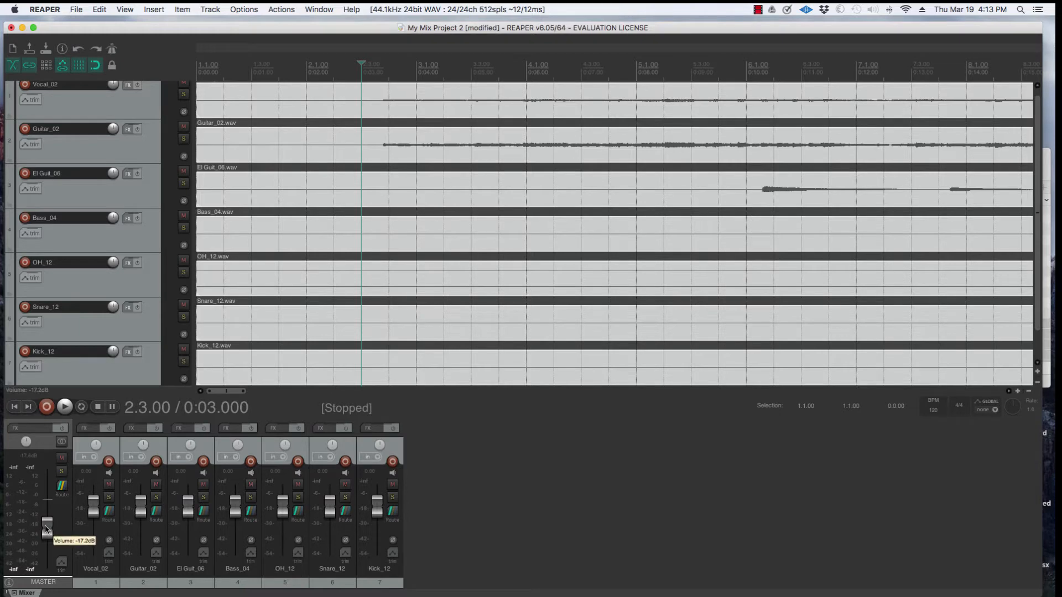
# - Play the mix from 2.3.00 twice, stopping playback after each short listen
pyautogui.press('space')
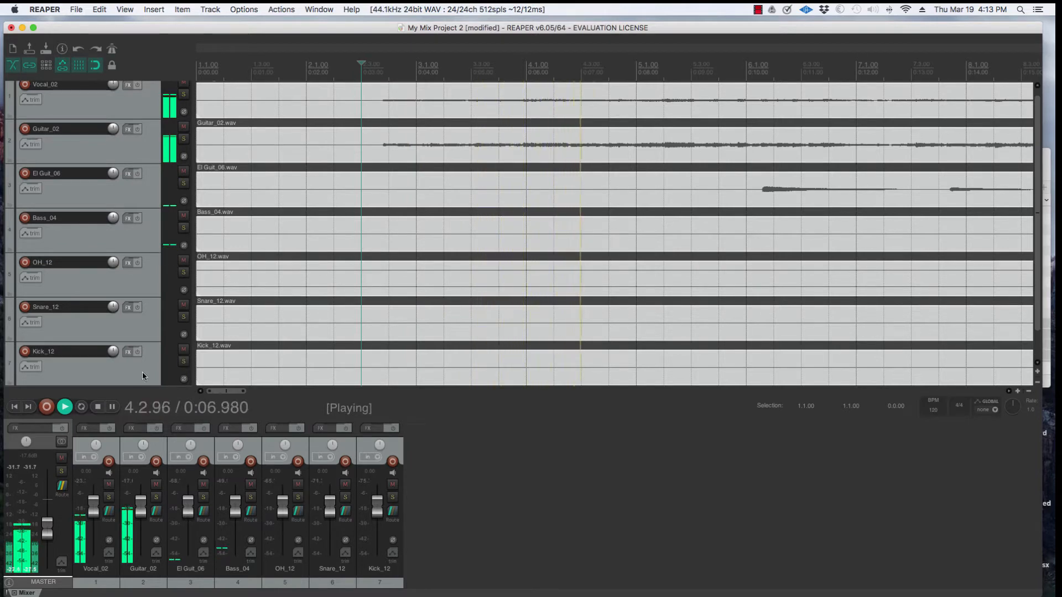
pyautogui.press('space')
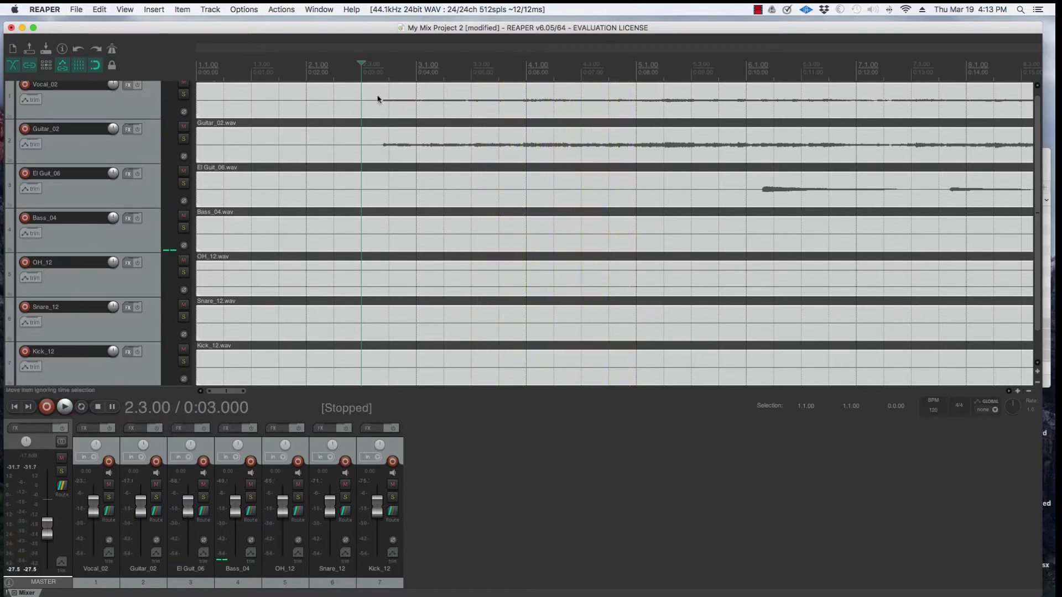
pyautogui.press('space')
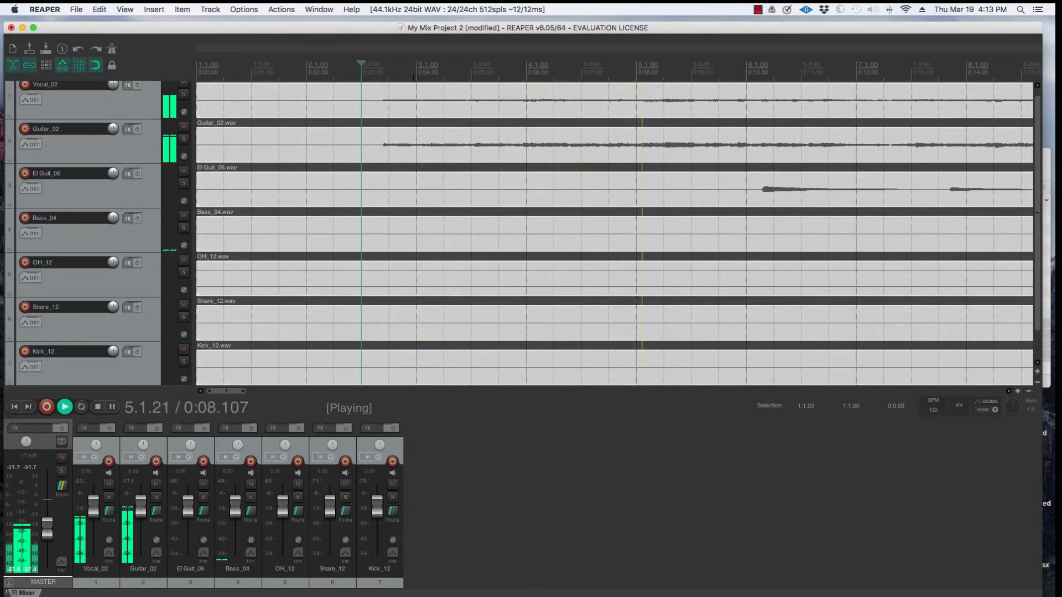
pyautogui.press('space')
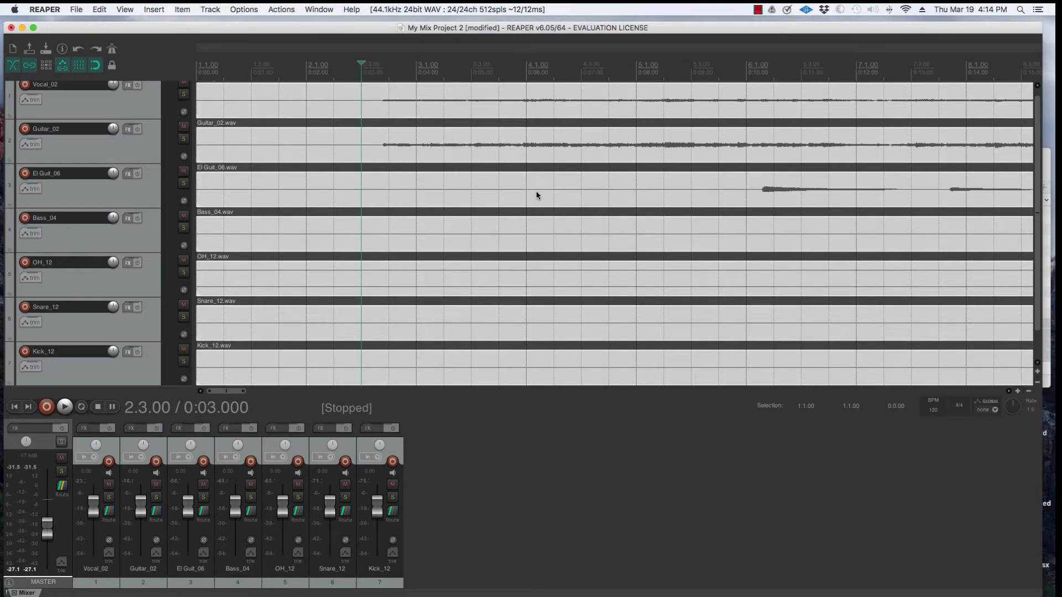
# - Fit the full length of the song in the timeline and enlarge the mixer to reveal the insert slots above the channels
pyautogui.scroll(-6, 536, 191)
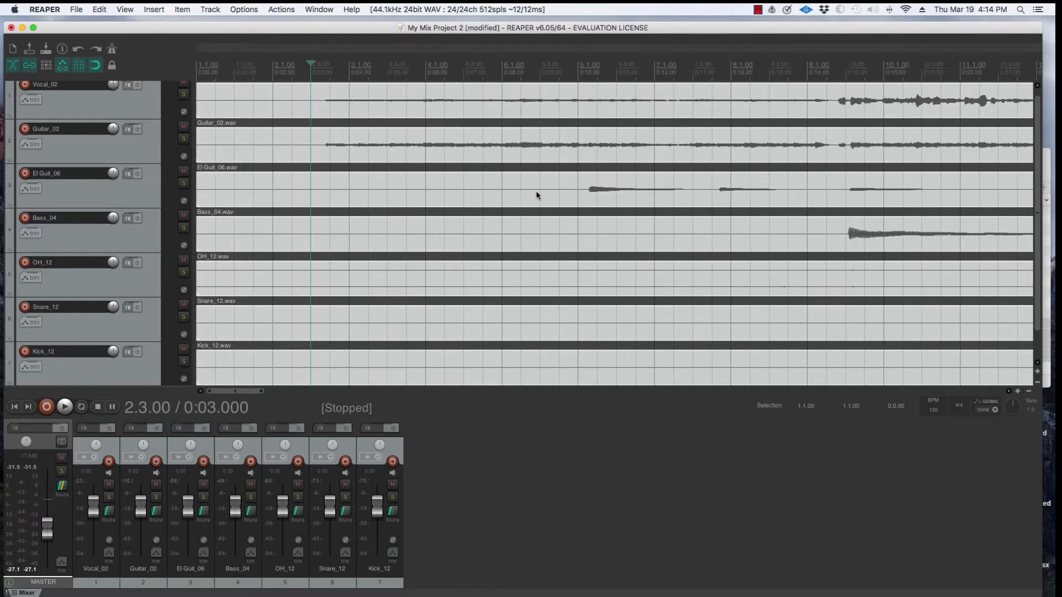
pyautogui.scroll(-8, 535, 190)
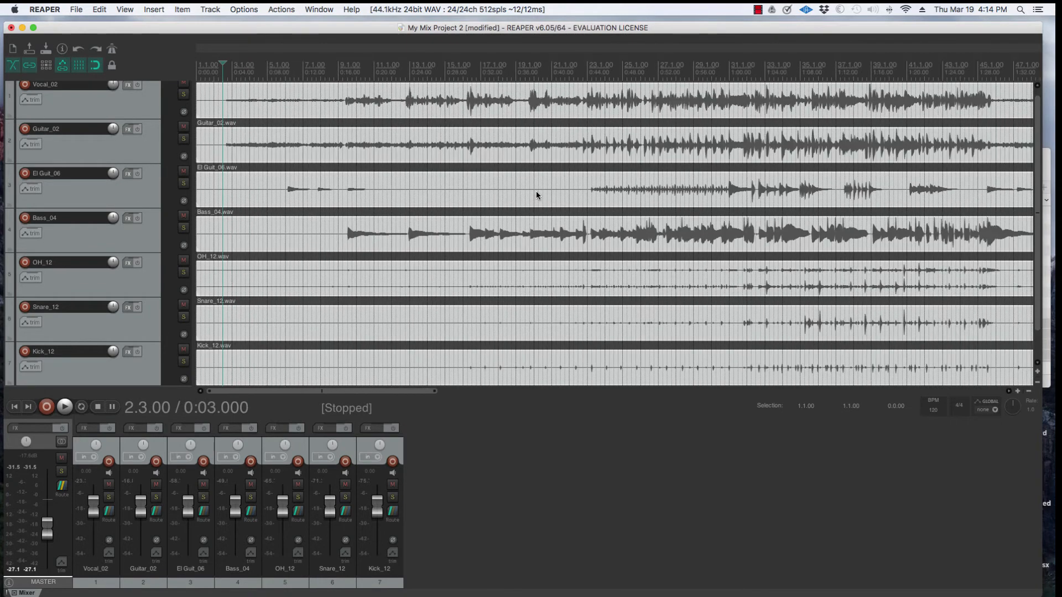
pyautogui.scroll(-2, 536, 191)
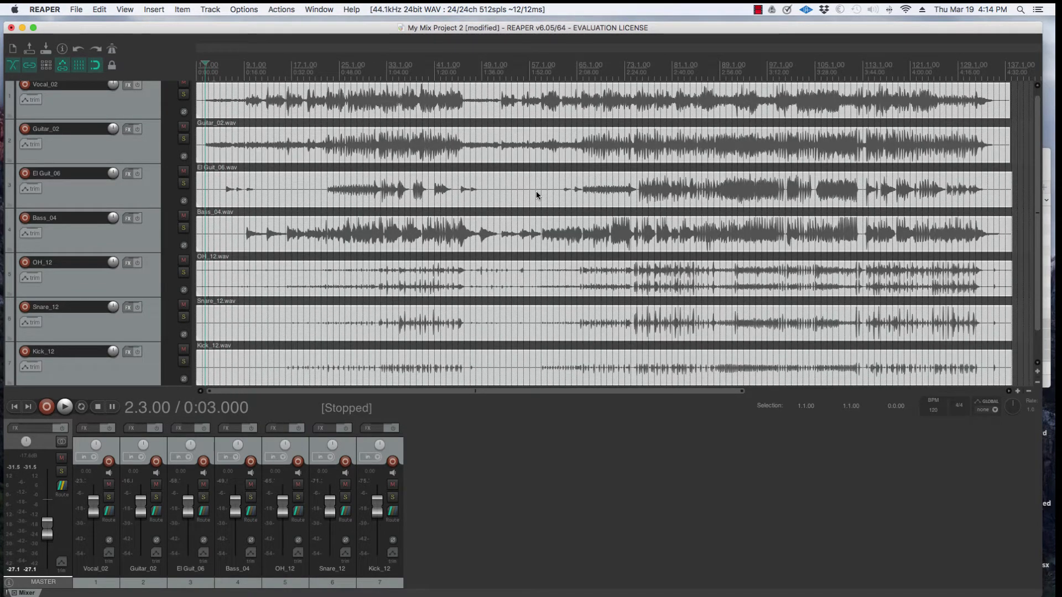
pyautogui.scroll(10, 536, 194)
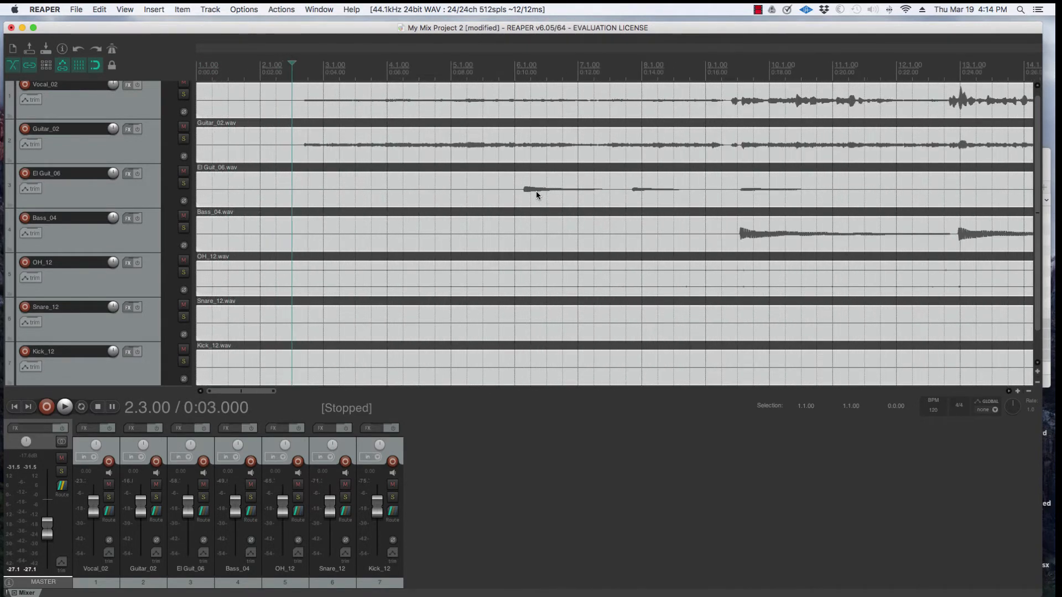
pyautogui.scroll(-3, 536, 195)
pyautogui.scroll(-8, 536, 192)
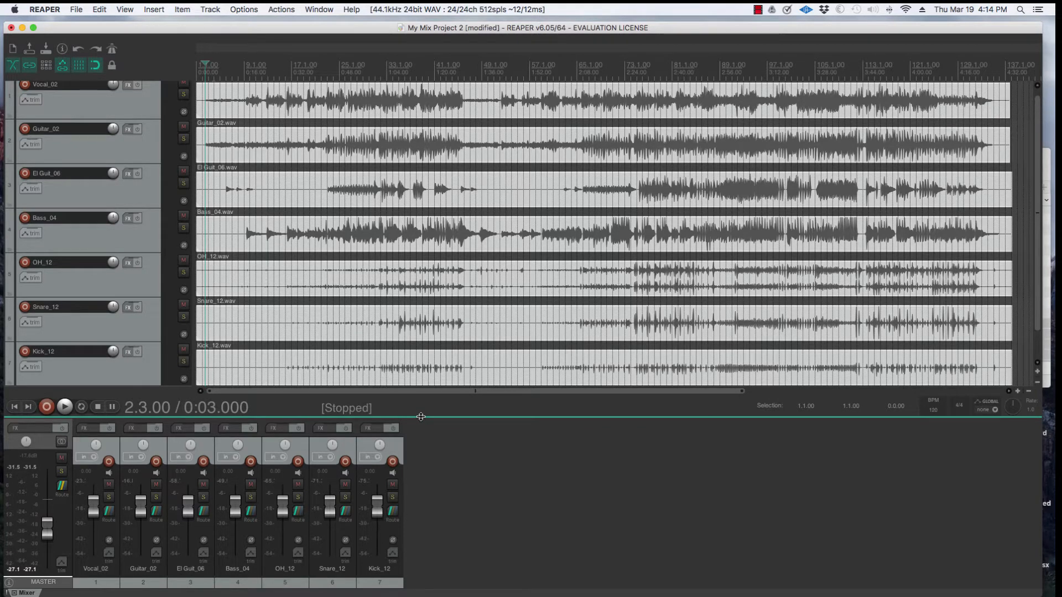
pyautogui.moveTo(420, 419); pyautogui.dragTo(424, 324)
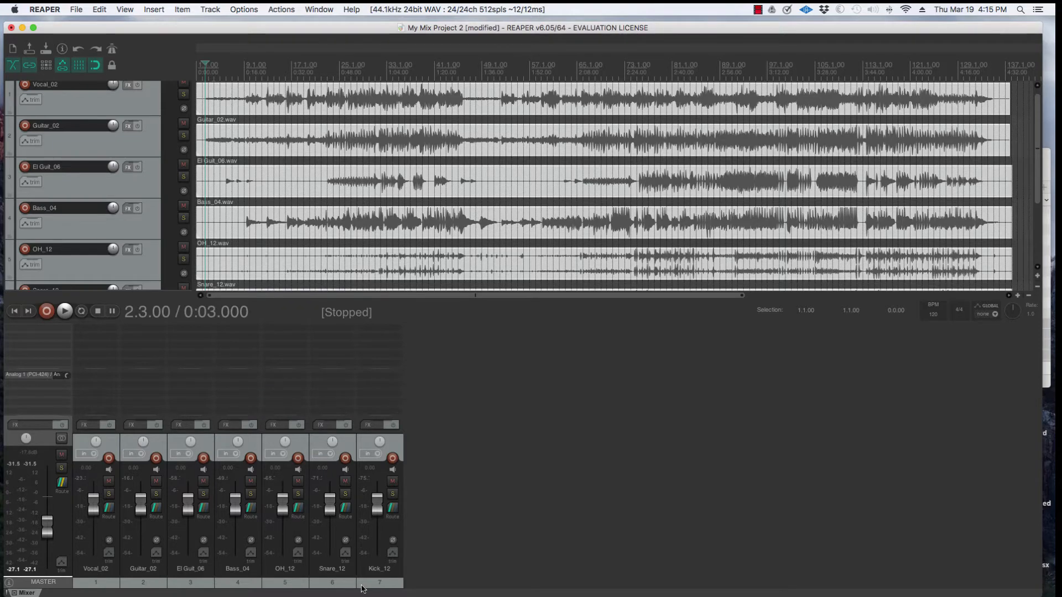
# - Insert the Cockos ReaEQ plug-in from the EQ category on the Snare_12 track and enlarge its window
pyautogui.click(333, 582)
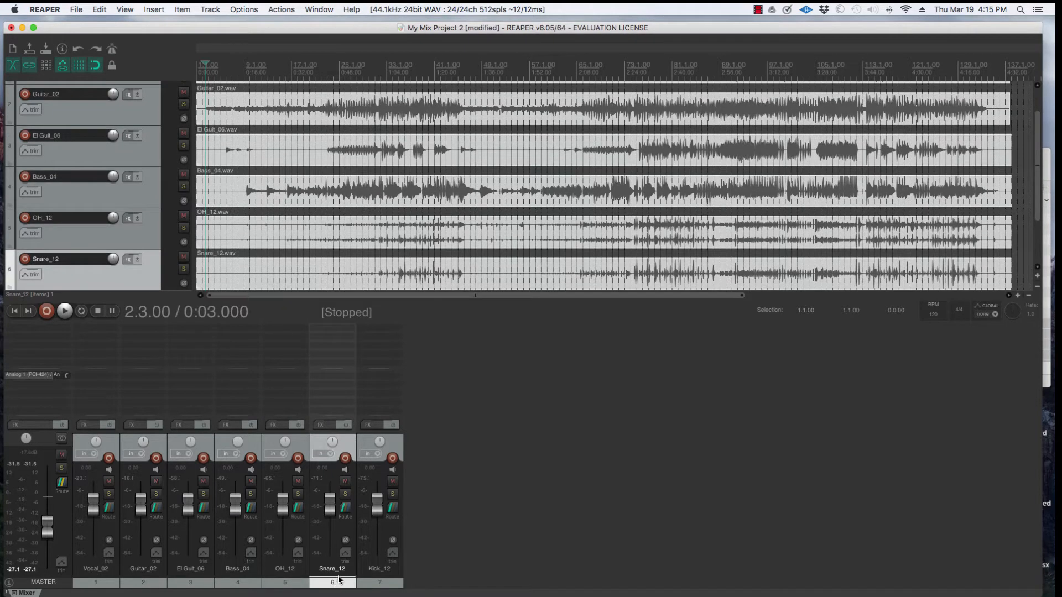
pyautogui.doubleClick(325, 332)
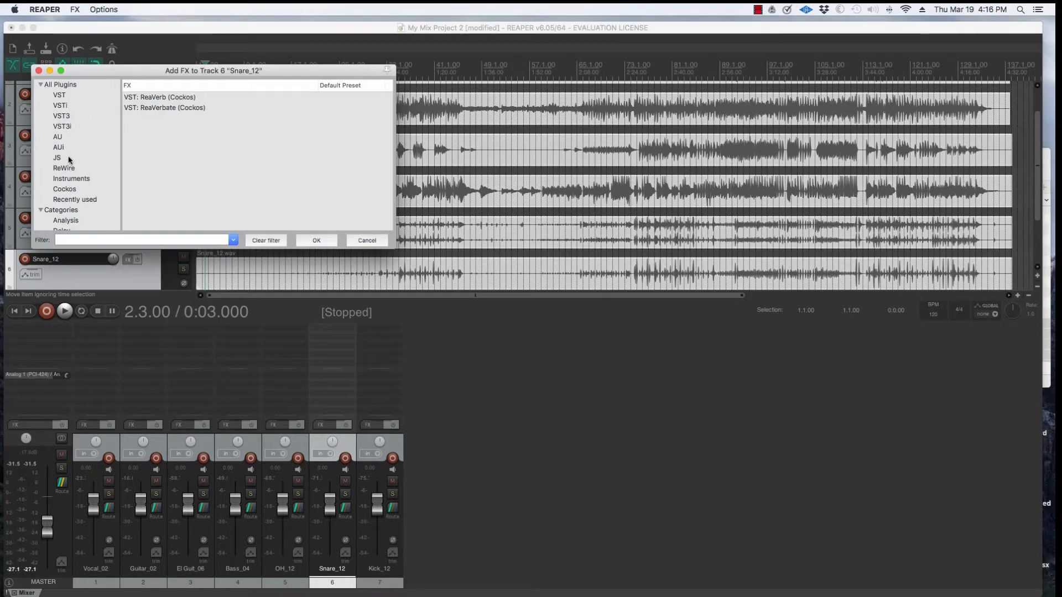
pyautogui.scroll(-2, 83, 145)
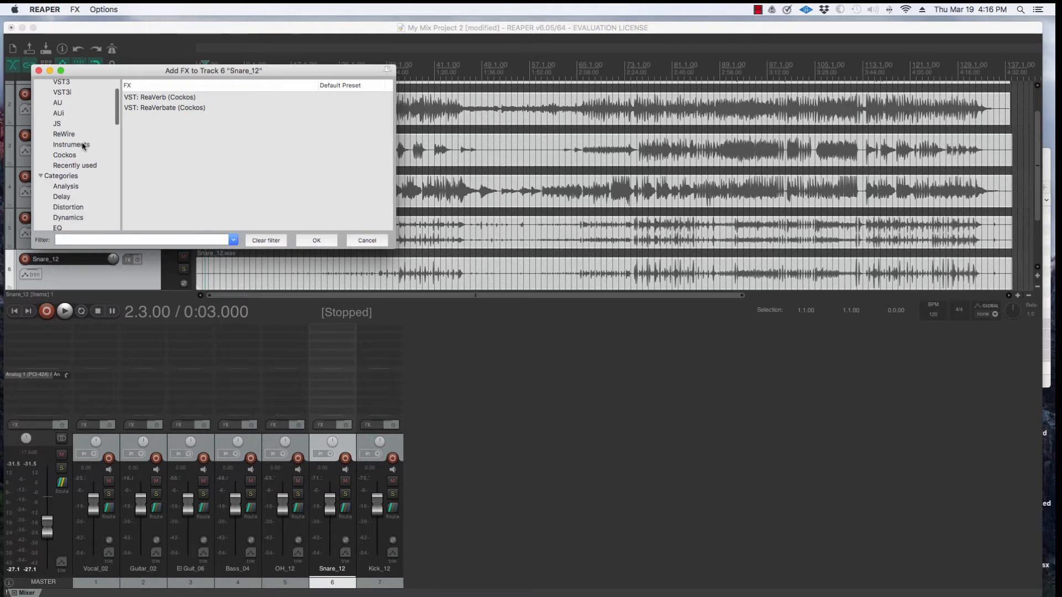
pyautogui.scroll(-3, 83, 145)
pyautogui.click(61, 125)
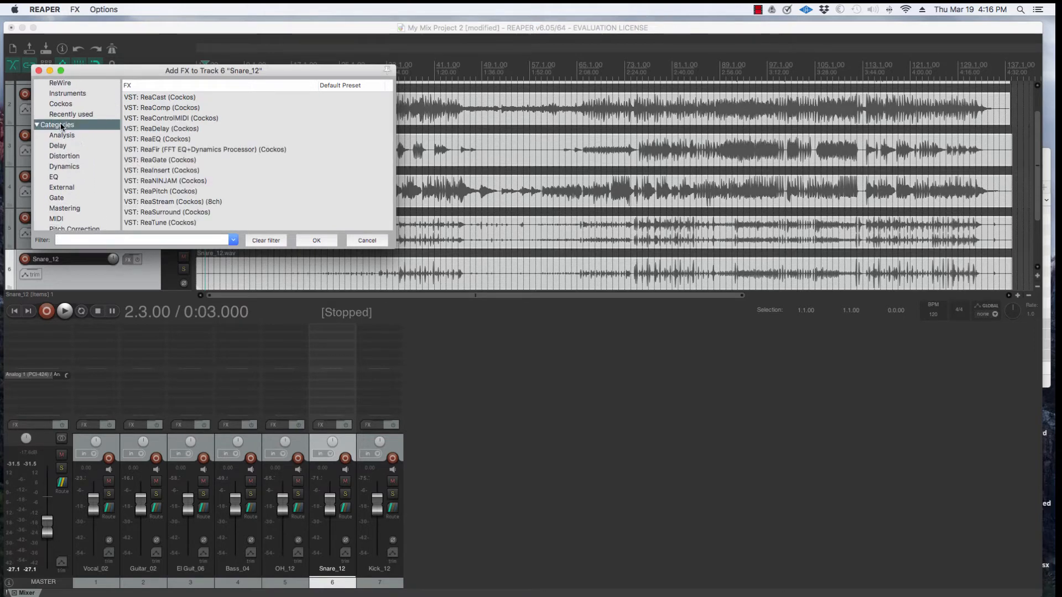
pyautogui.scroll(-3, 61, 132)
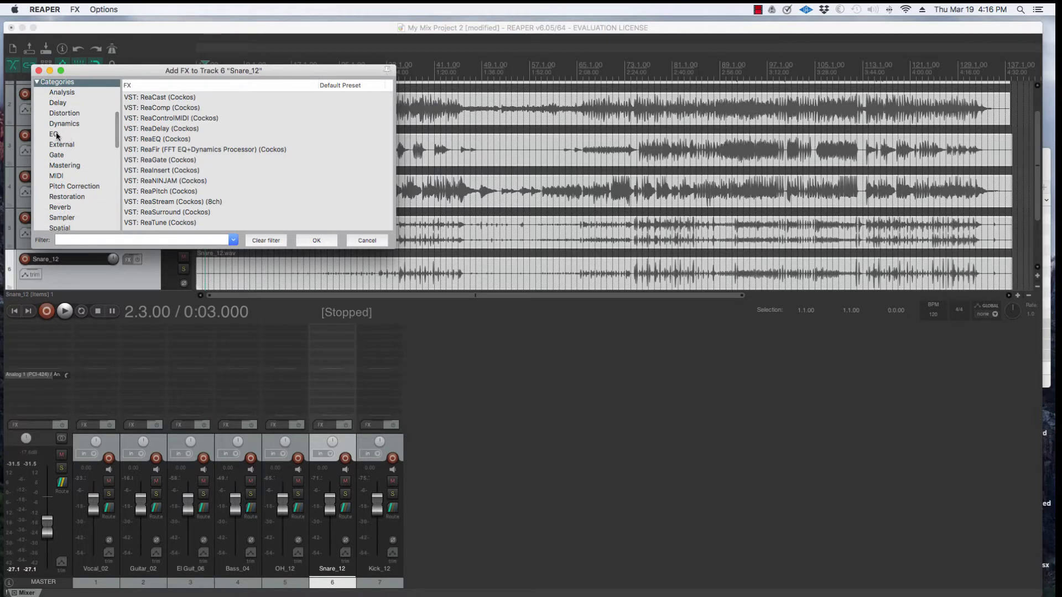
pyautogui.click(56, 135)
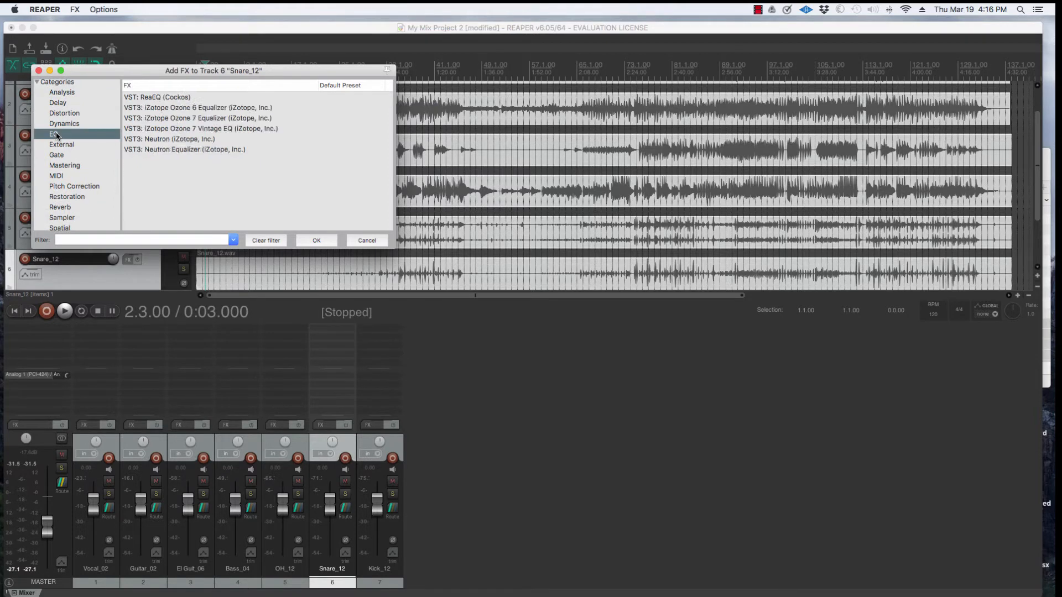
pyautogui.doubleClick(148, 97)
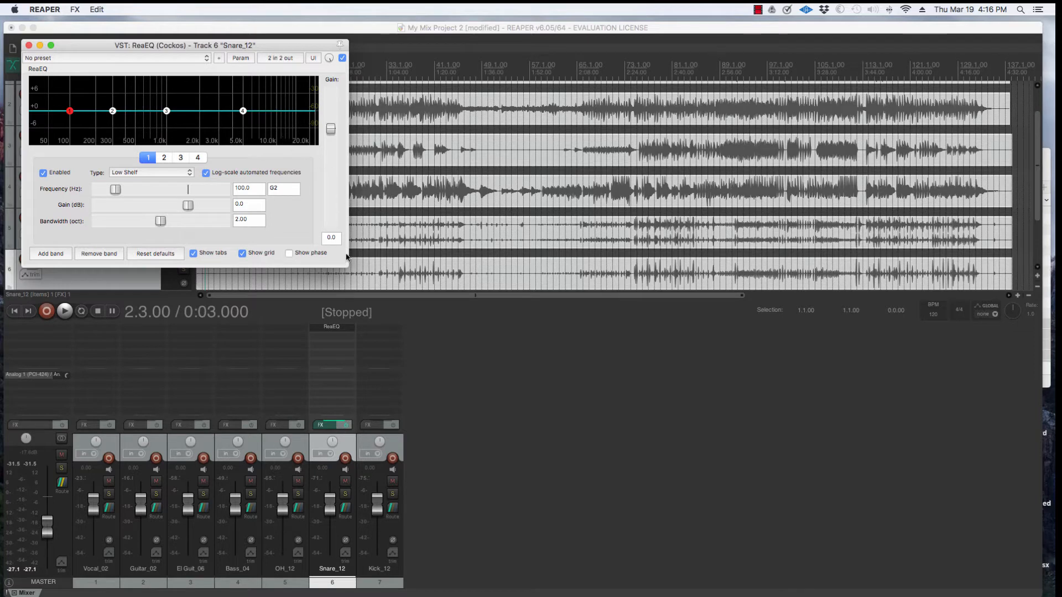
pyautogui.moveTo(346, 266); pyautogui.dragTo(658, 423)
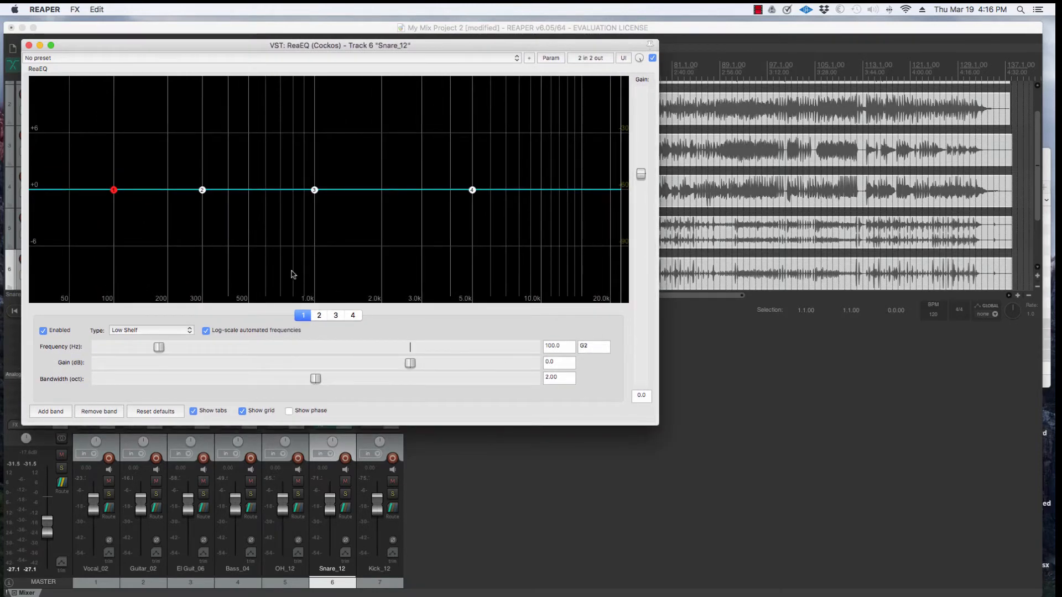
# - Look through the filter type, frequency, gain and bandwidth settings of ReaEQ bands 1 to 4
pyautogui.click(319, 315)
pyautogui.click(336, 315)
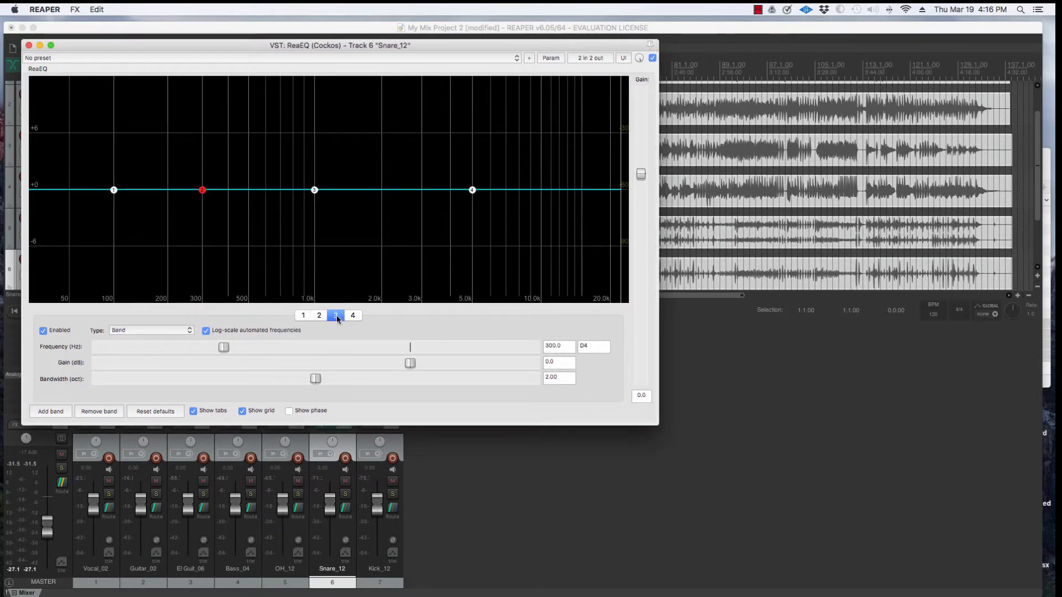
pyautogui.click(354, 316)
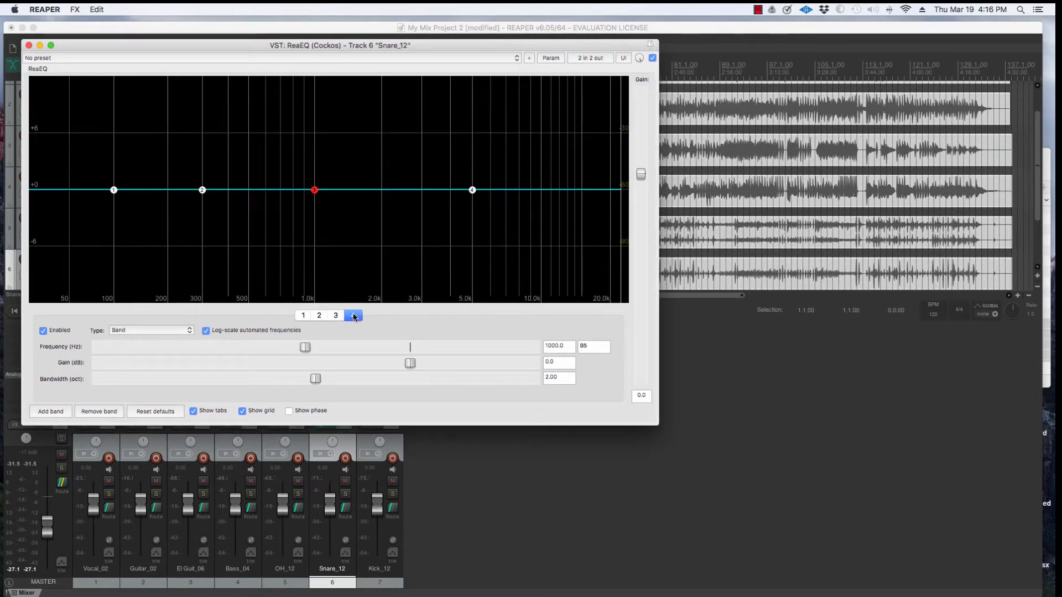
pyautogui.click(303, 316)
pyautogui.click(319, 315)
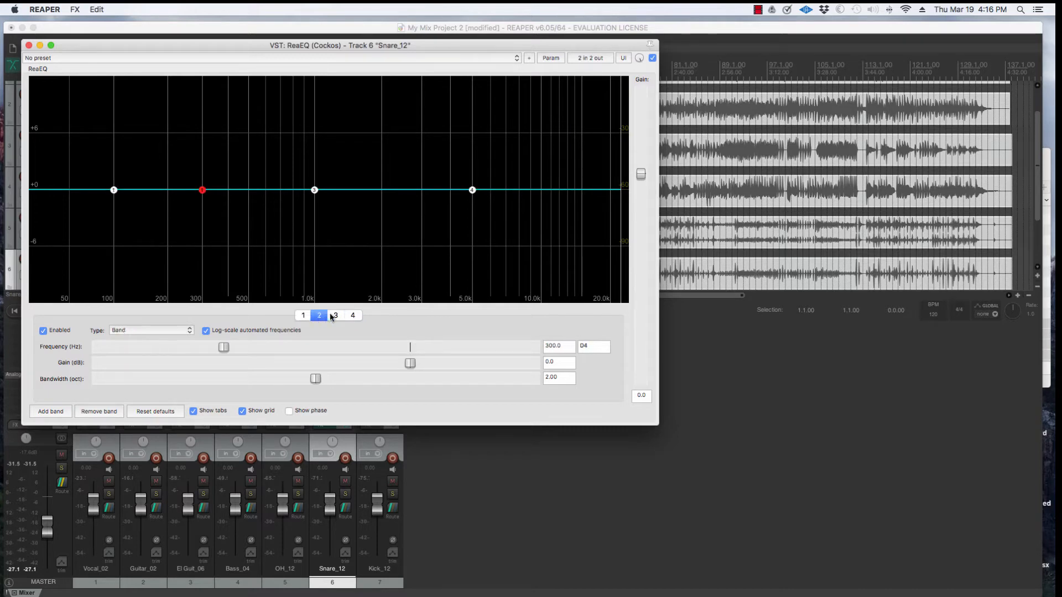
pyautogui.click(335, 316)
pyautogui.click(354, 315)
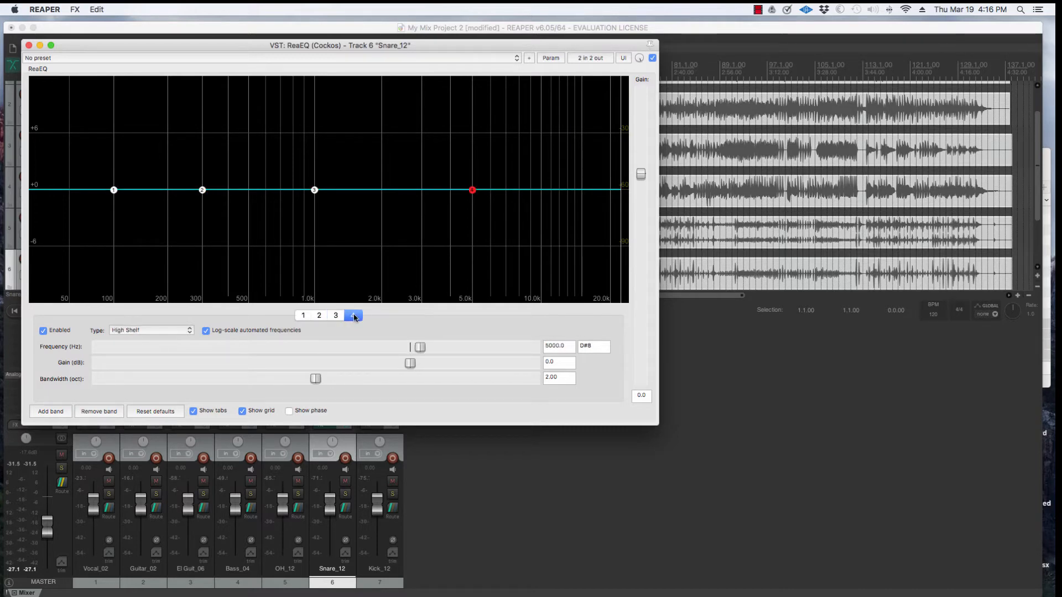
# - Change the filter type of ReaEQ band 1 on Snare_12 to High Pass
pyautogui.click(303, 315)
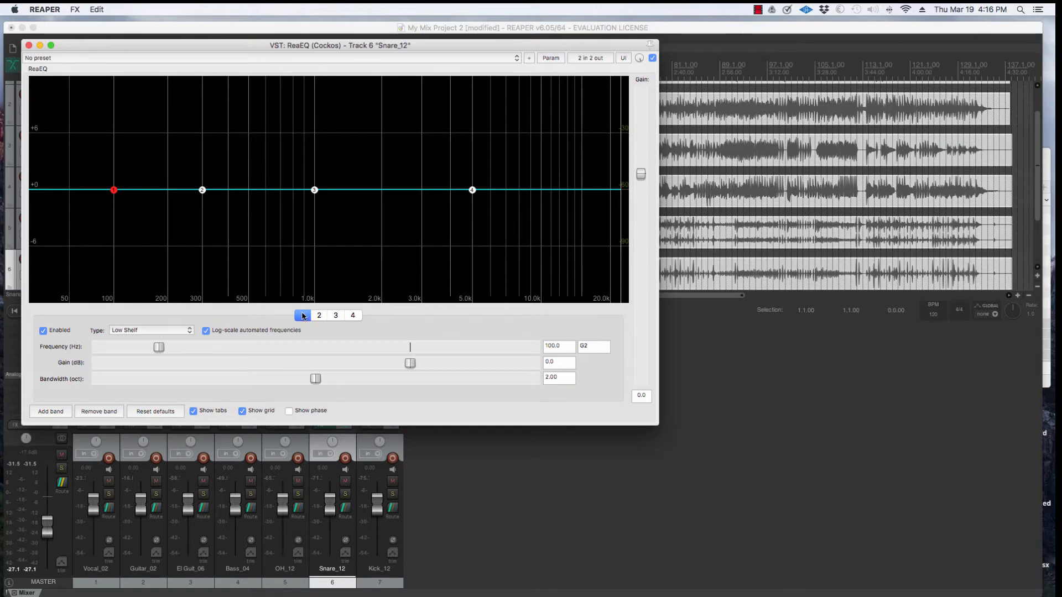
pyautogui.click(188, 331)
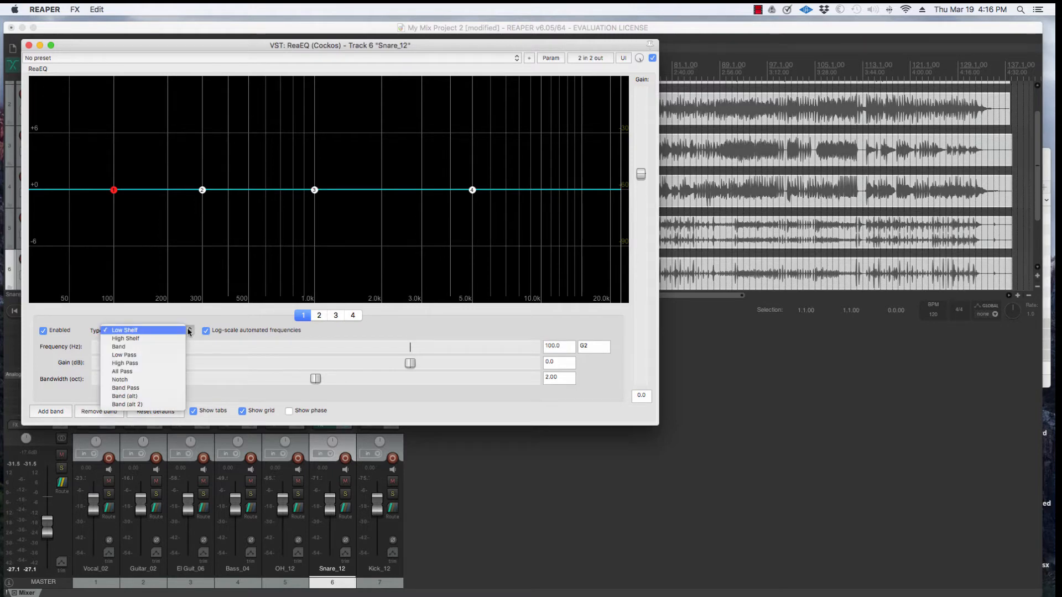
pyautogui.click(136, 363)
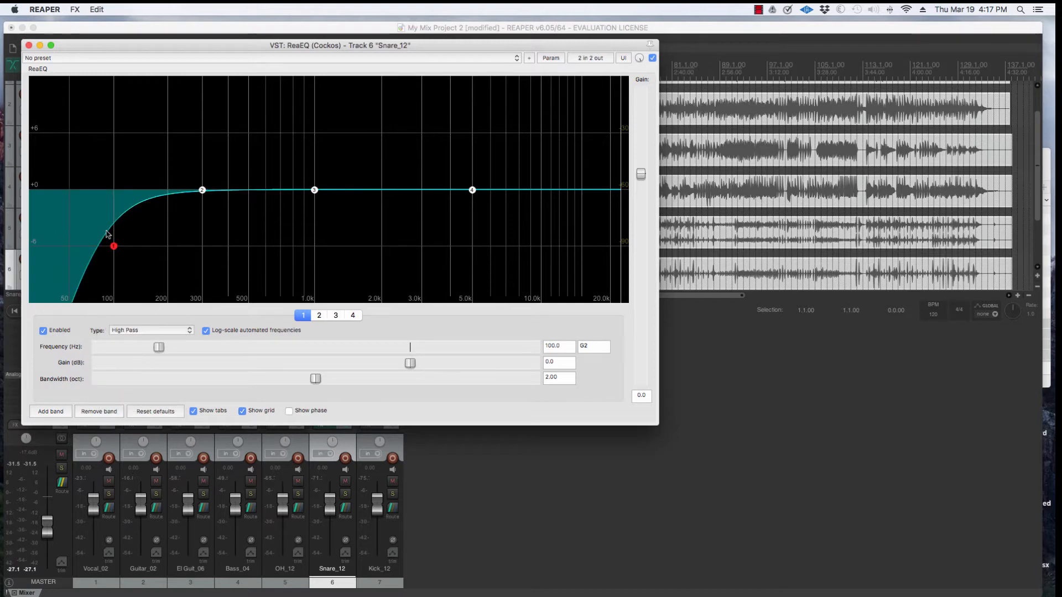
# - Solo the Snare_12 track and move its ReaEQ window clear of the timeline ruler
pyautogui.click(347, 496)
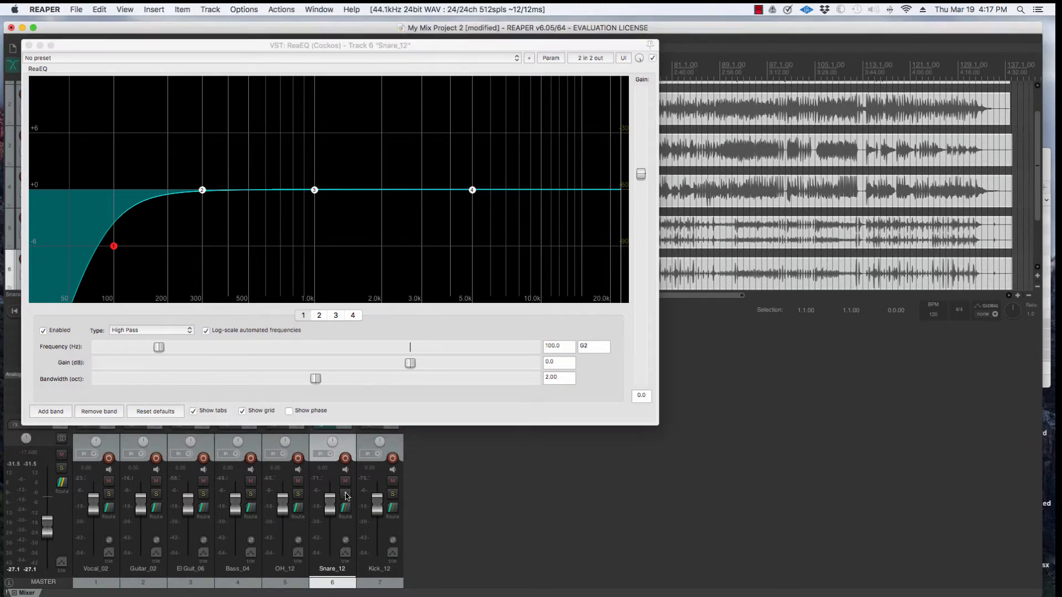
pyautogui.click(345, 494)
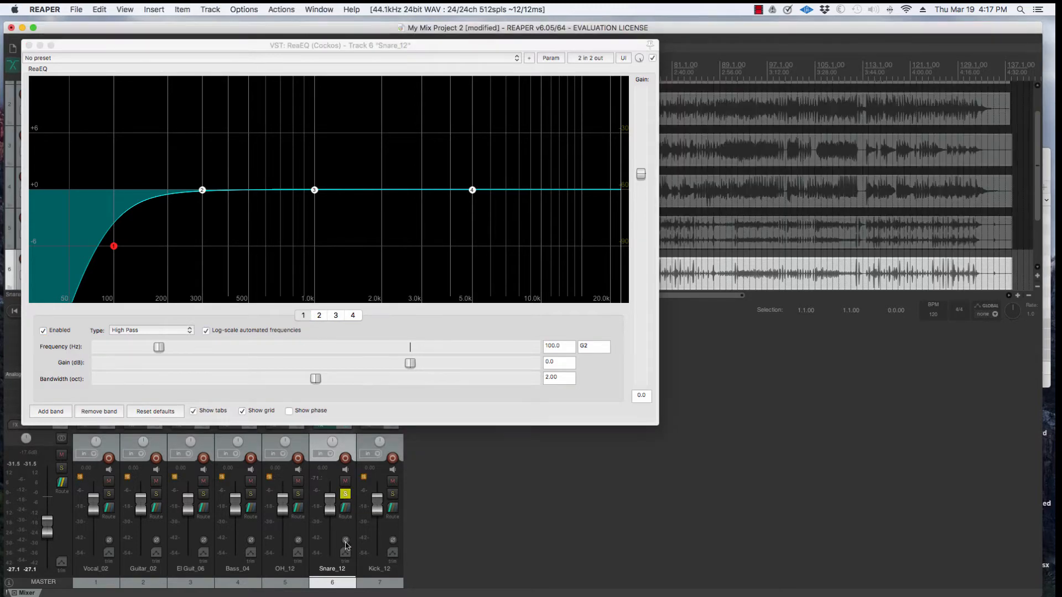
pyautogui.click(345, 481)
pyautogui.click(345, 481)
pyautogui.moveTo(253, 45); pyautogui.dragTo(544, 215)
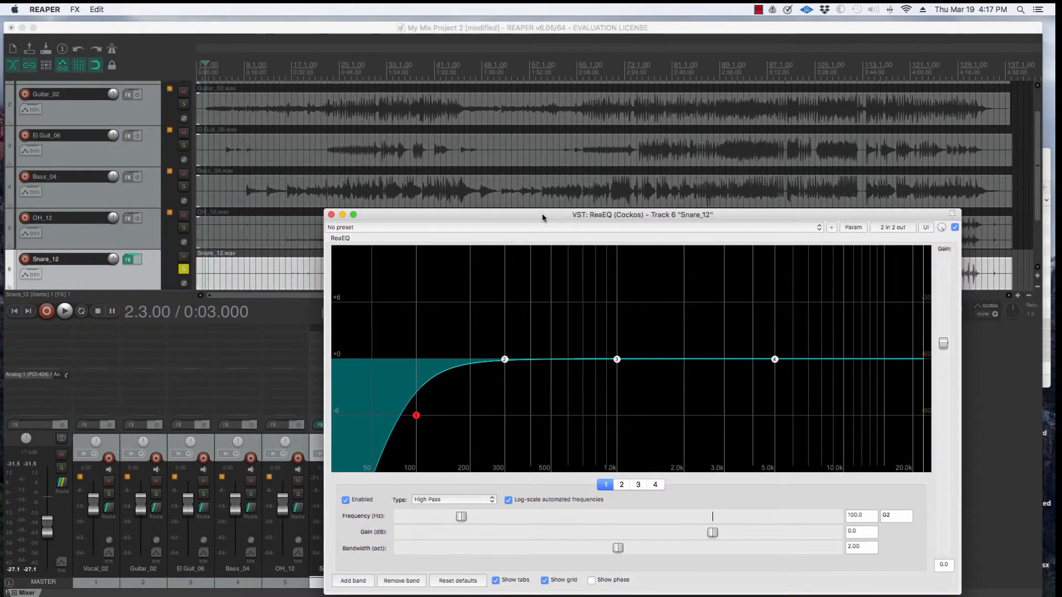
# - Play the soloed snare from 24.1.00 with its ReaEQ window in view and raise the master fader
pyautogui.click(333, 68)
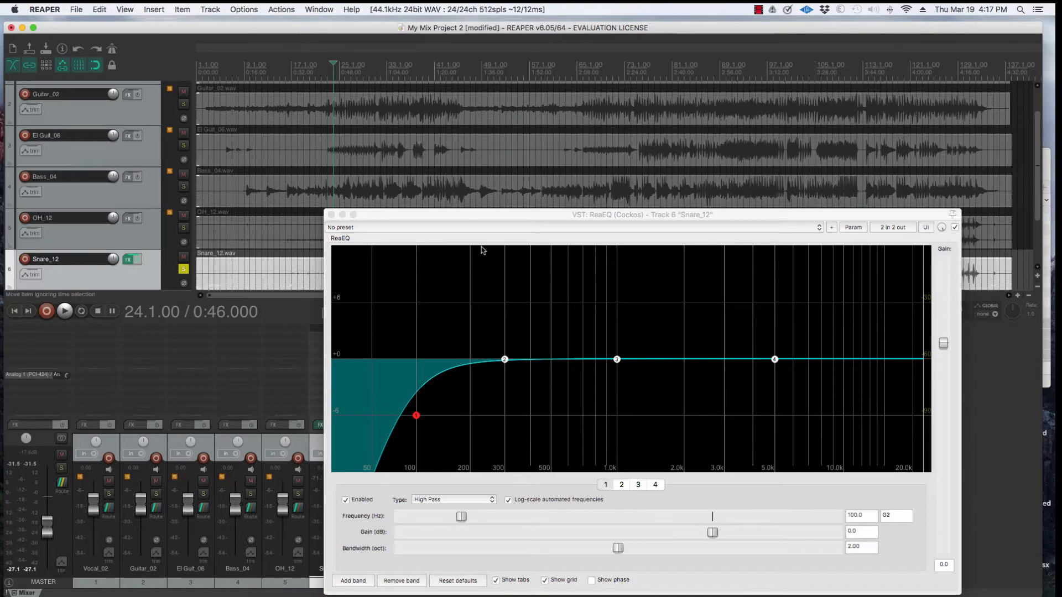
pyautogui.moveTo(473, 216); pyautogui.dragTo(292, 69)
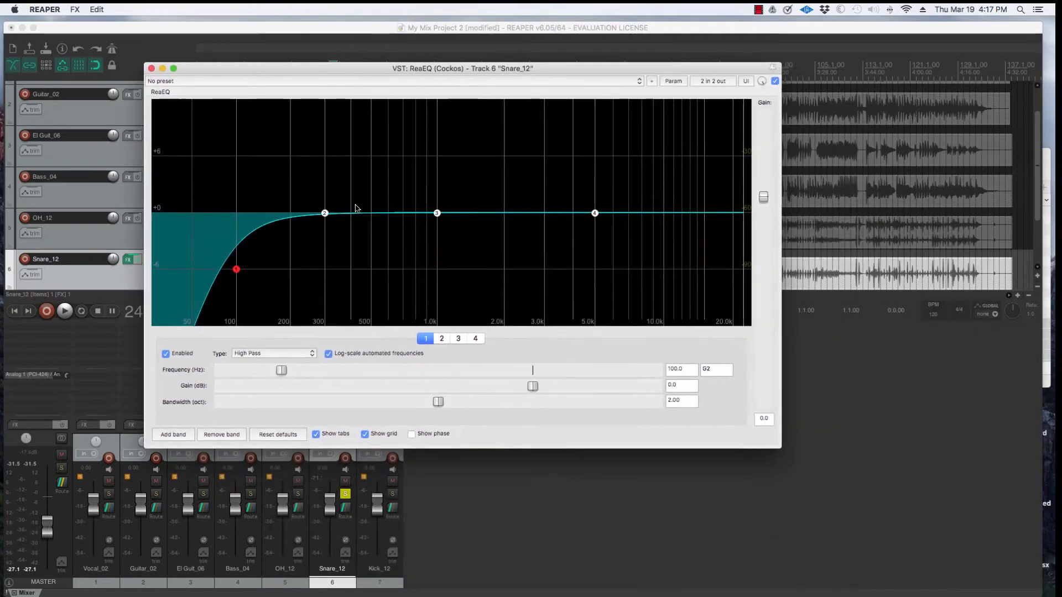
pyautogui.press('space')
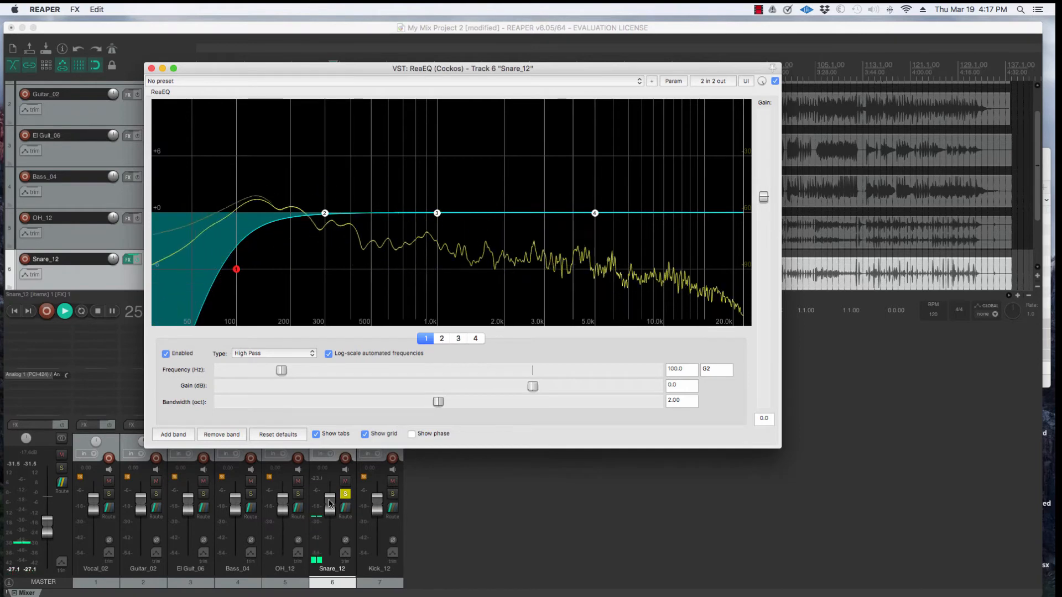
pyautogui.moveTo(47, 528); pyautogui.dragTo(48, 510)
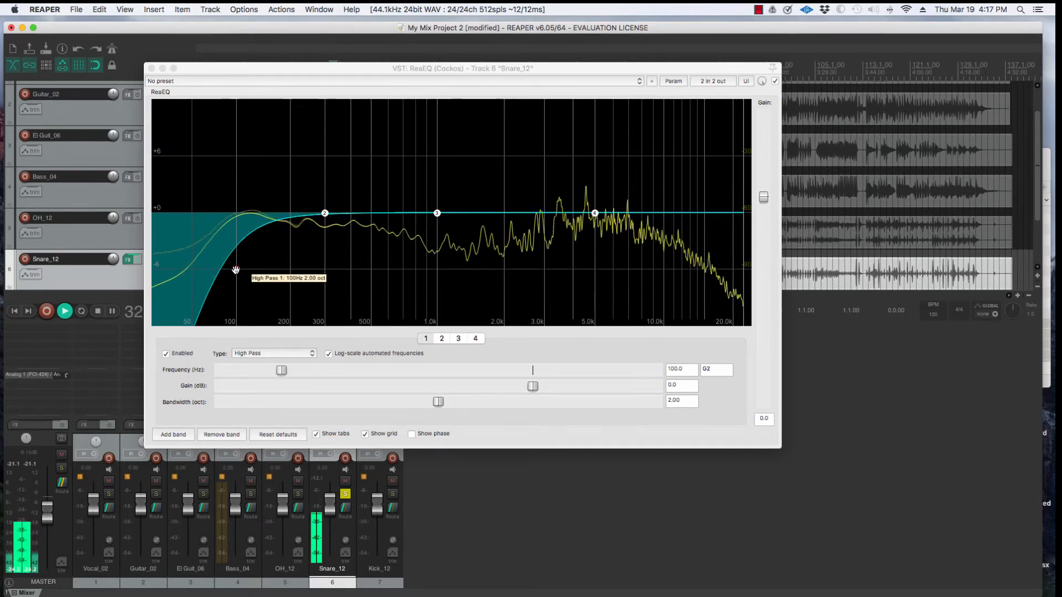
# - Set the snare's high-pass band 1 to about 304.7 Hz with 1.68 oct bandwidth, and nudge the Snare_12 fader to about +0.72 dB
pyautogui.moveTo(236, 270); pyautogui.dragTo(264, 269)
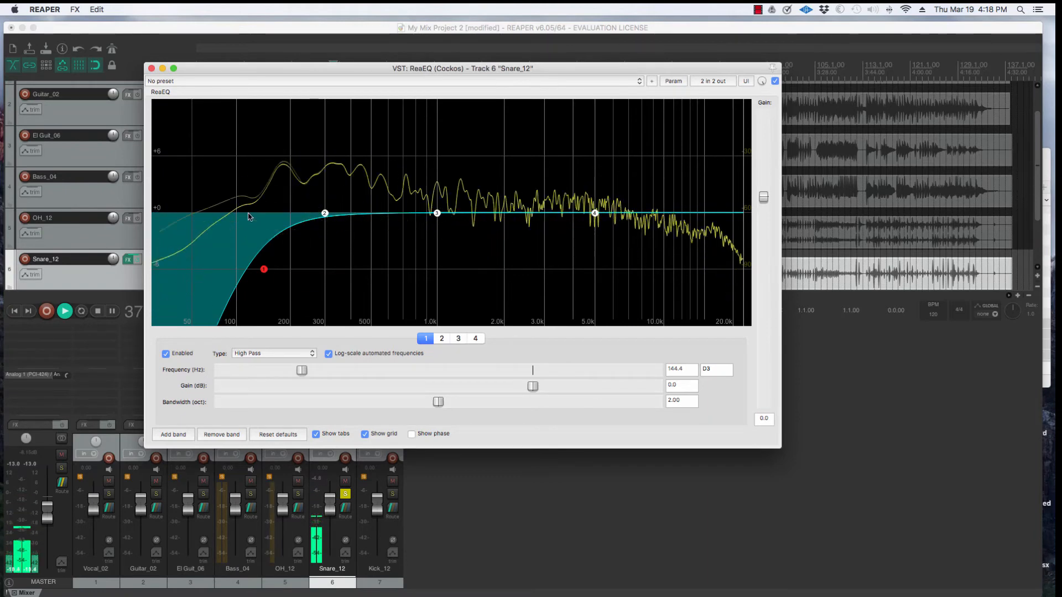
pyautogui.moveTo(264, 270); pyautogui.dragTo(325, 266)
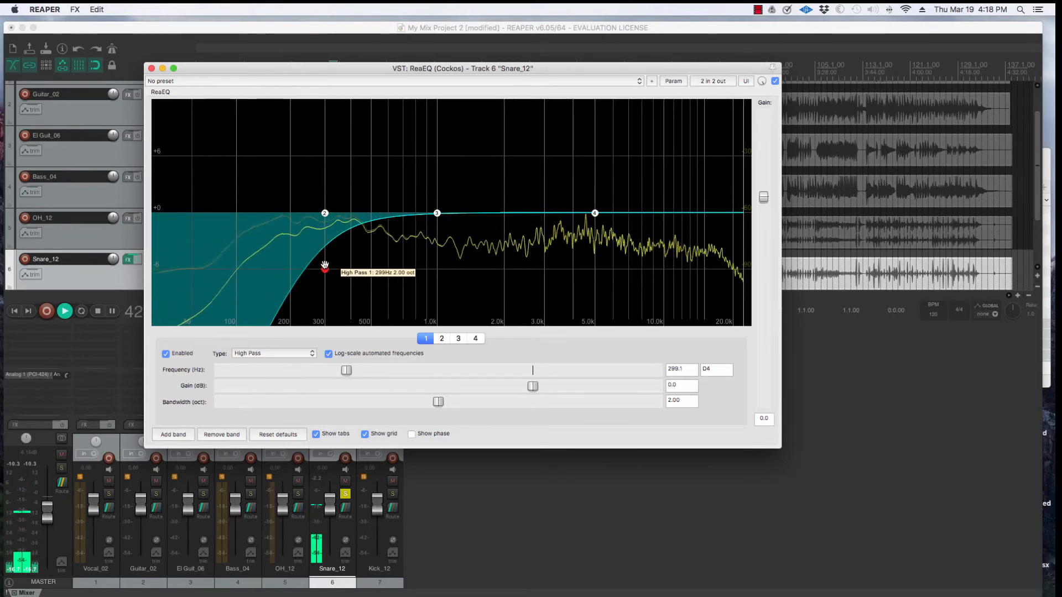
pyautogui.moveTo(324, 265); pyautogui.dragTo(326, 265)
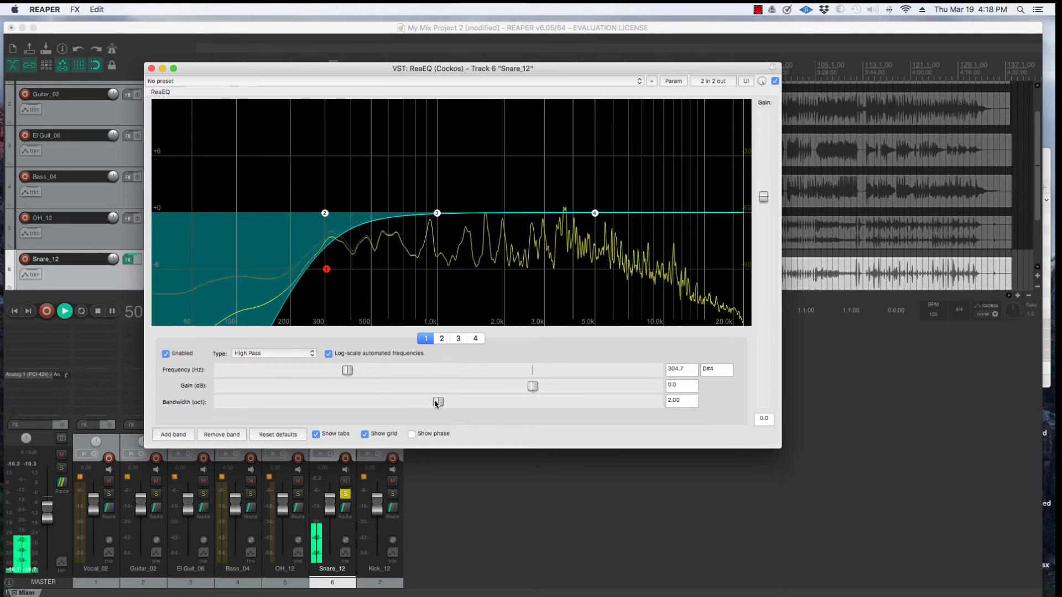
pyautogui.moveTo(437, 402); pyautogui.dragTo(407, 406)
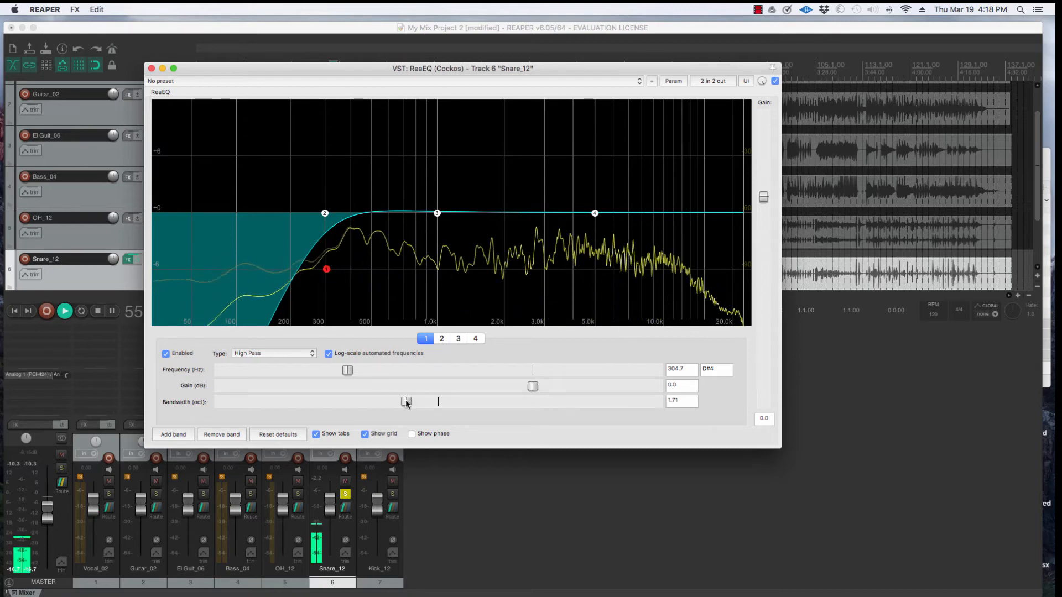
pyautogui.moveTo(406, 404)
pyautogui.mouseDown()
pyautogui.moveTo(602, 403)
pyautogui.moveTo(404, 405)
pyautogui.mouseUp()
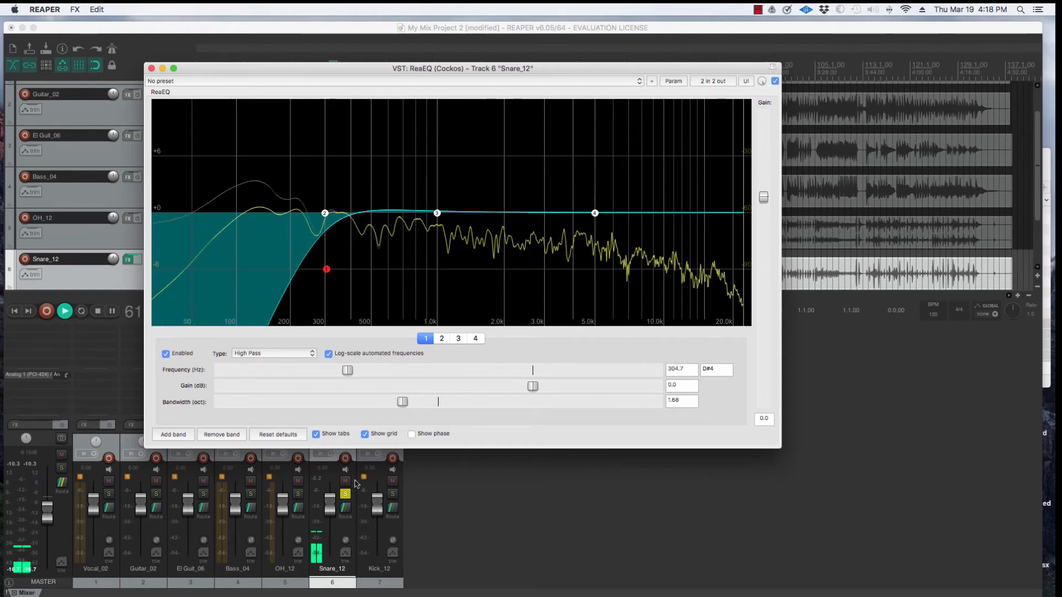
pyautogui.moveTo(330, 508); pyautogui.dragTo(330, 507)
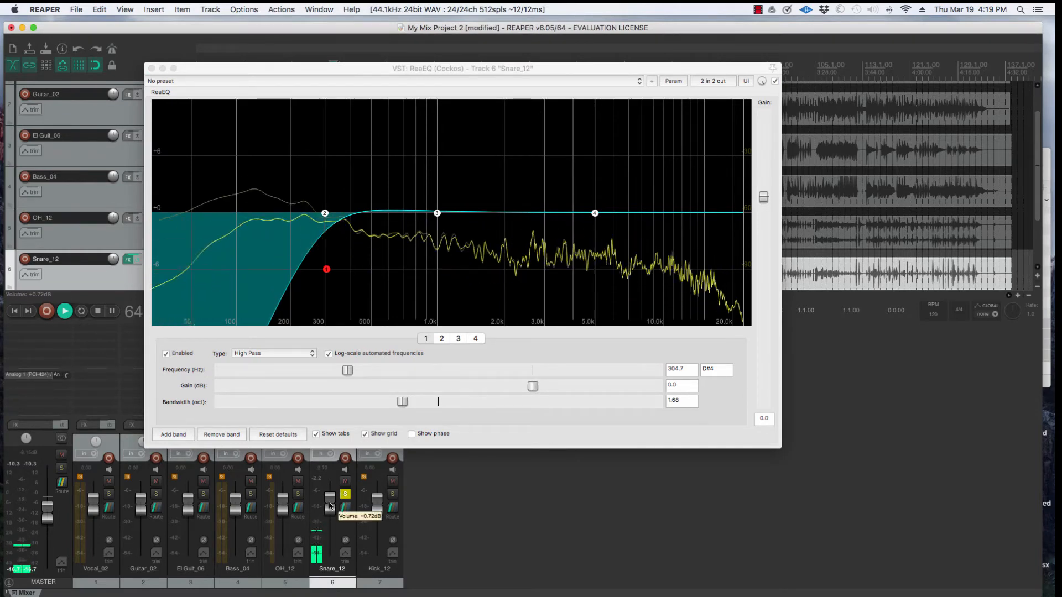
# - Change the filter type of ReaEQ band 4 on Snare_12 to Low Pass
pyautogui.click(594, 214)
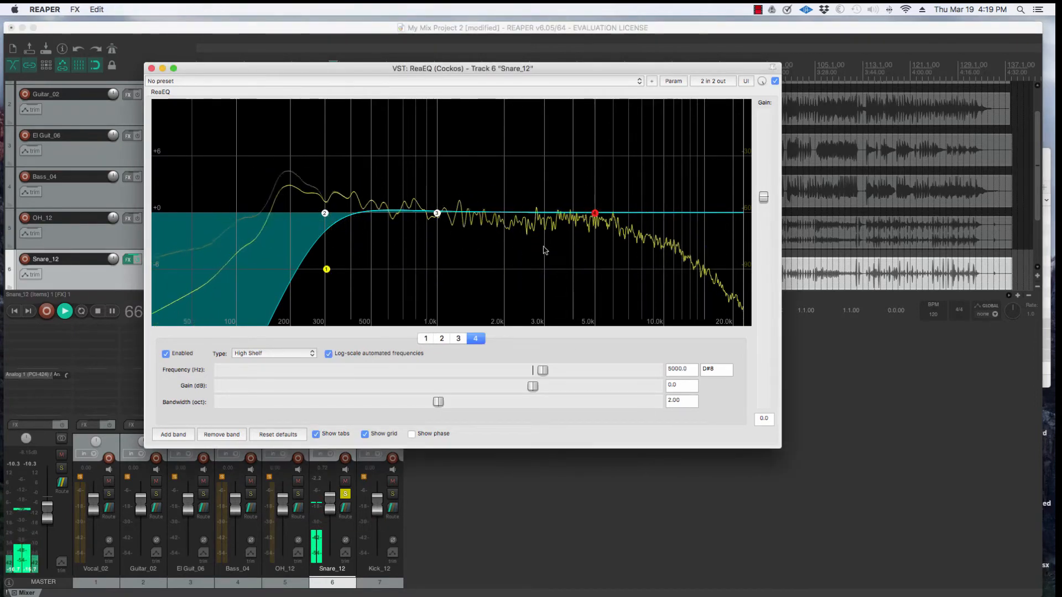
pyautogui.click(310, 358)
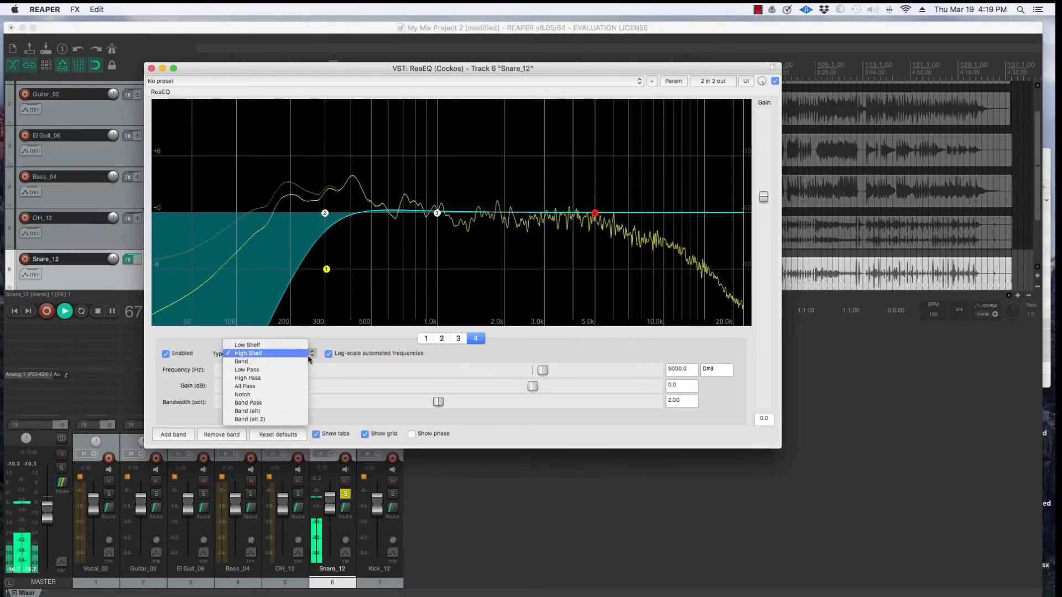
pyautogui.click(295, 372)
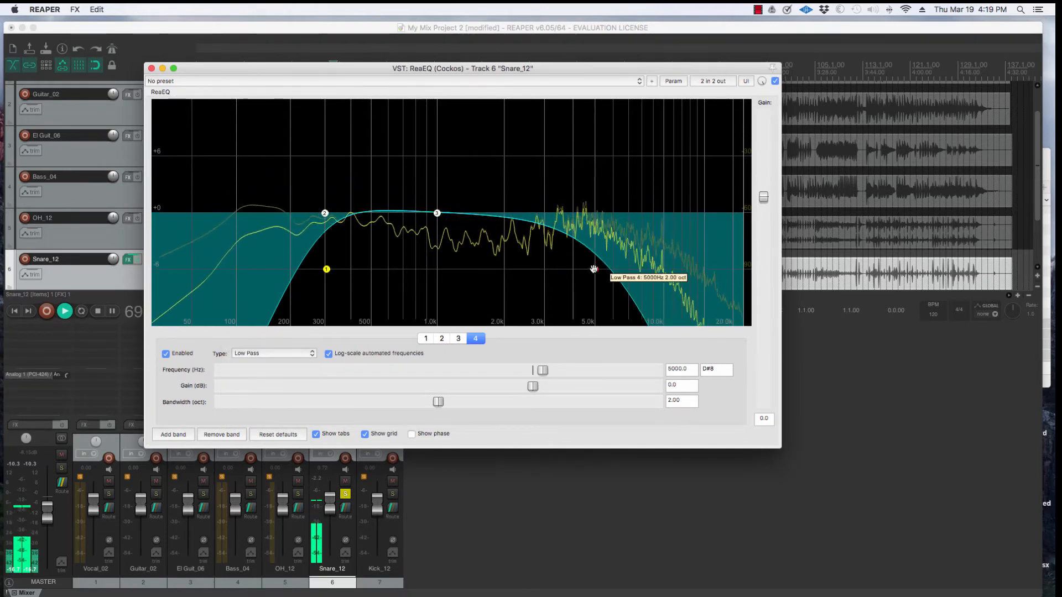
# - Set the snare's low-pass band 4 to a bandwidth of about 1.55 oct and a frequency of about 2120 Hz
pyautogui.moveTo(593, 270); pyautogui.dragTo(574, 268)
pyautogui.moveTo(437, 403); pyautogui.dragTo(387, 408)
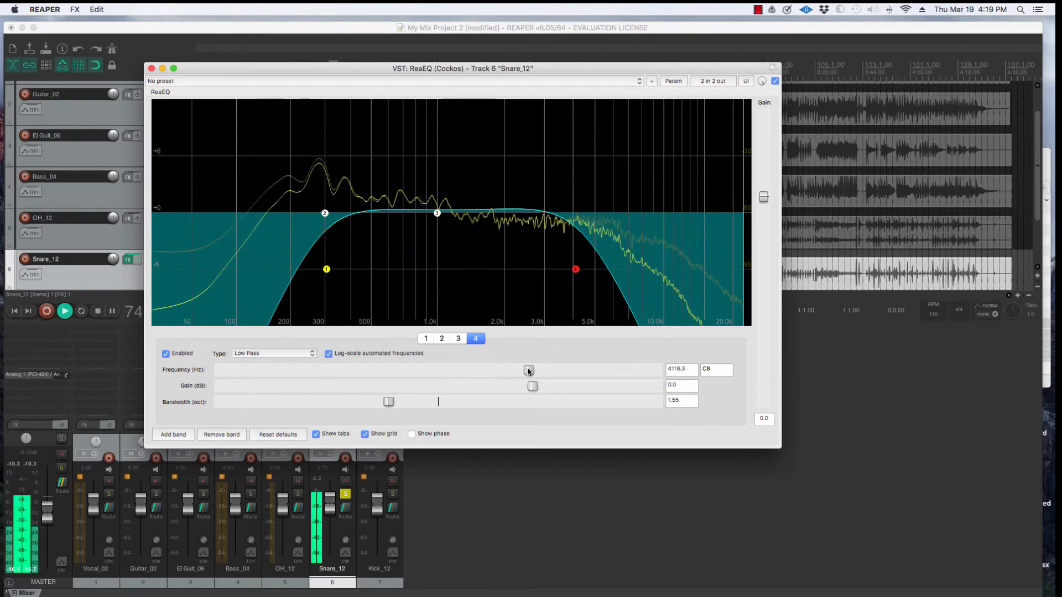
pyautogui.moveTo(528, 370)
pyautogui.mouseDown()
pyautogui.moveTo(498, 371)
pyautogui.moveTo(529, 371)
pyautogui.mouseUp()
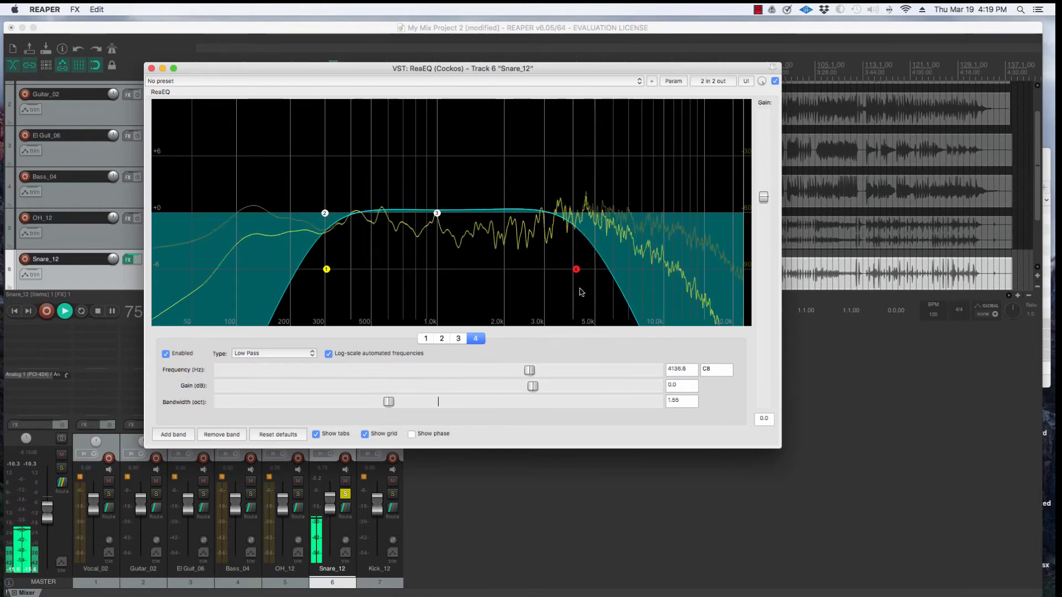
pyautogui.moveTo(576, 270)
pyautogui.mouseDown()
pyautogui.moveTo(557, 270)
pyautogui.moveTo(583, 272)
pyautogui.mouseUp()
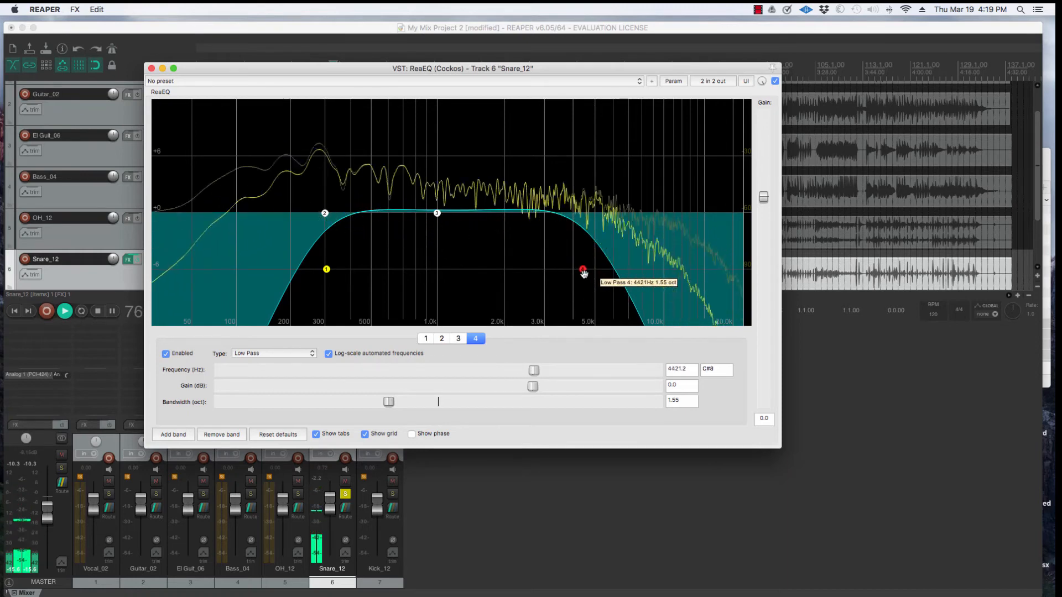
pyautogui.moveTo(534, 370); pyautogui.dragTo(483, 375)
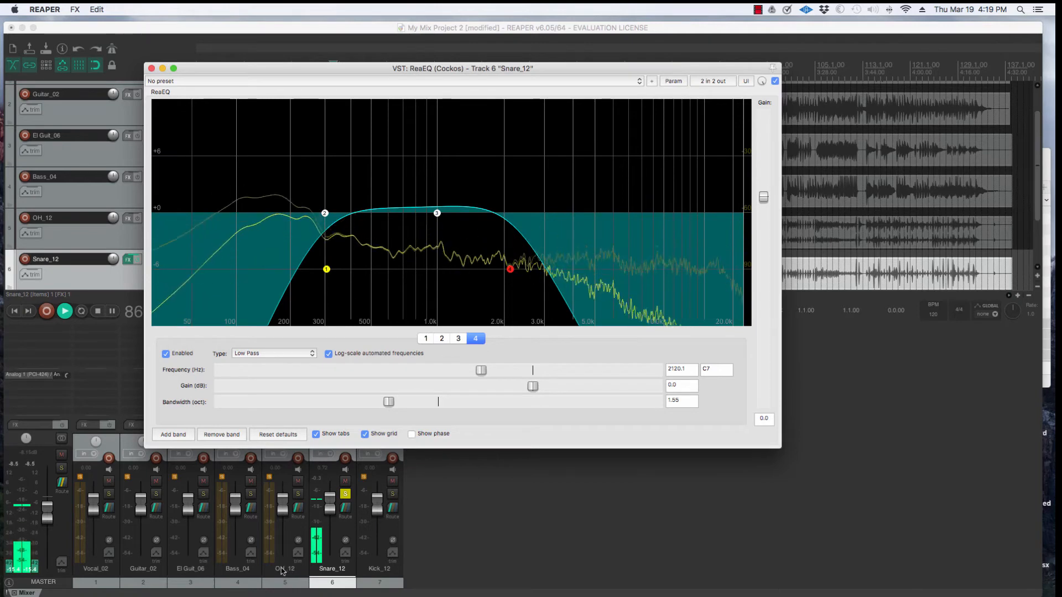
# - Solo OH_12 together with the snare, lower its fader slightly during playback, and stop playback
pyautogui.click(284, 585)
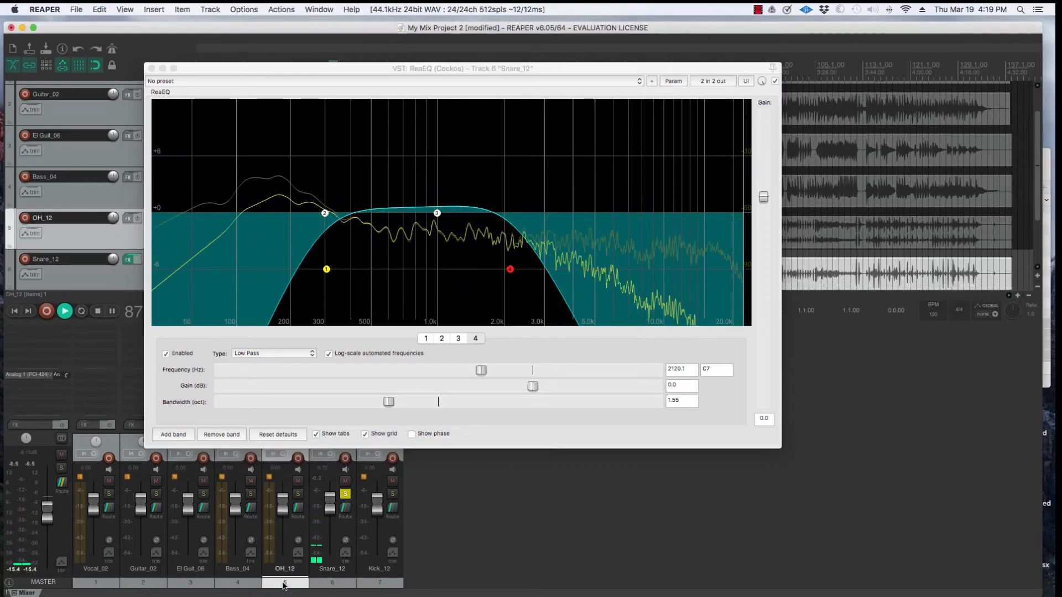
pyautogui.click(298, 494)
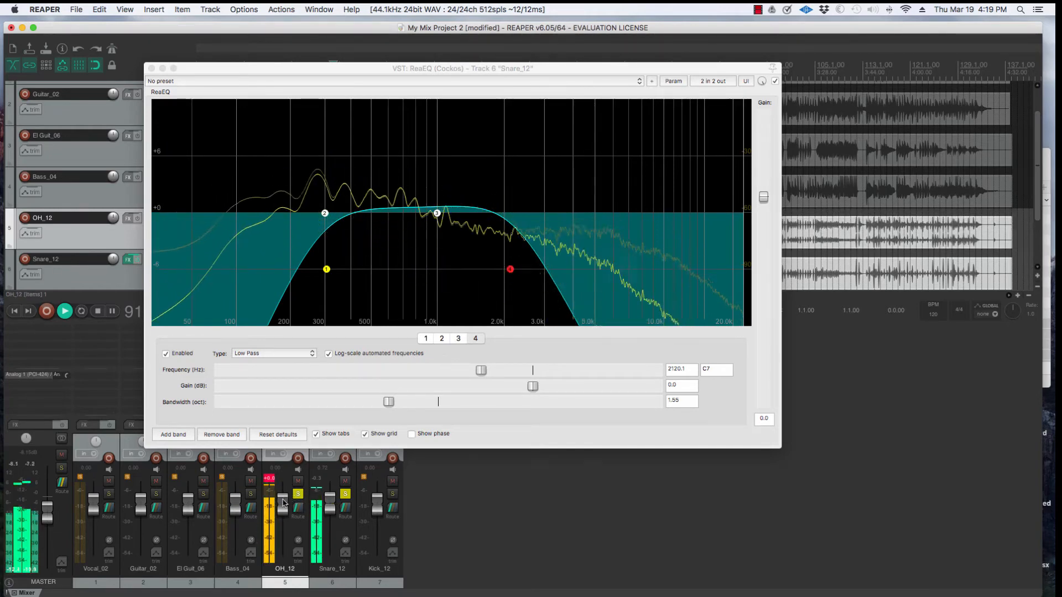
pyautogui.moveTo(282, 504); pyautogui.dragTo(282, 509)
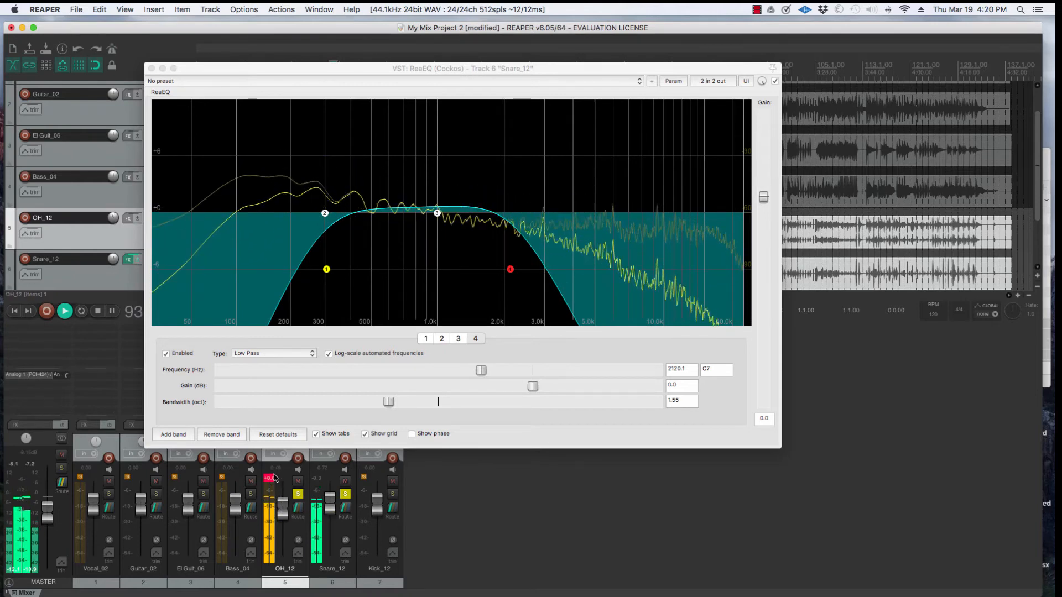
pyautogui.press('space')
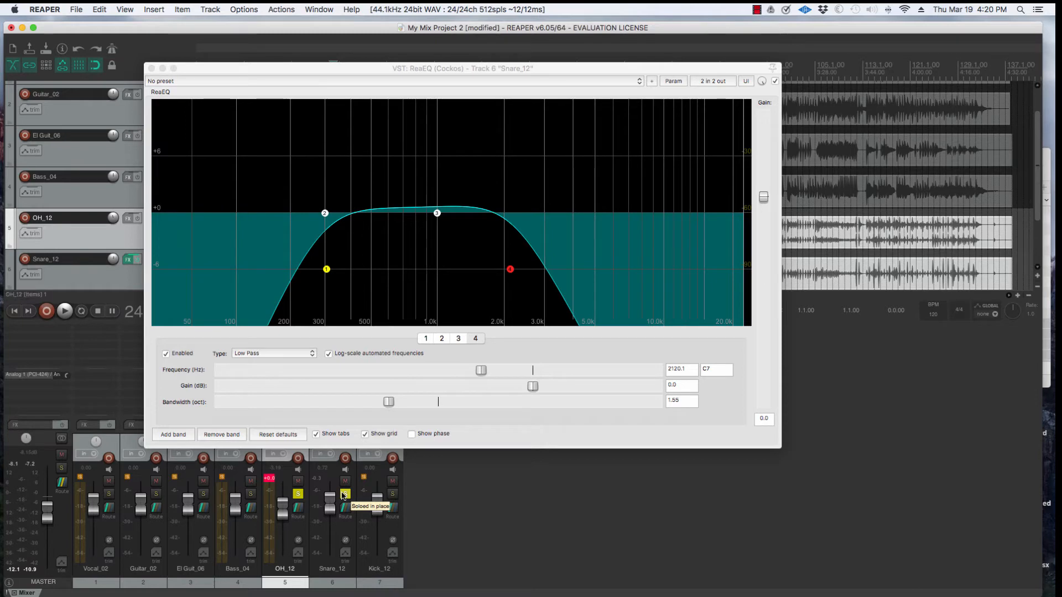
# - Clear the solos on OH_12 and Snare_12 and solo the Kick_12 track instead
pyautogui.click(298, 494)
pyautogui.click(345, 494)
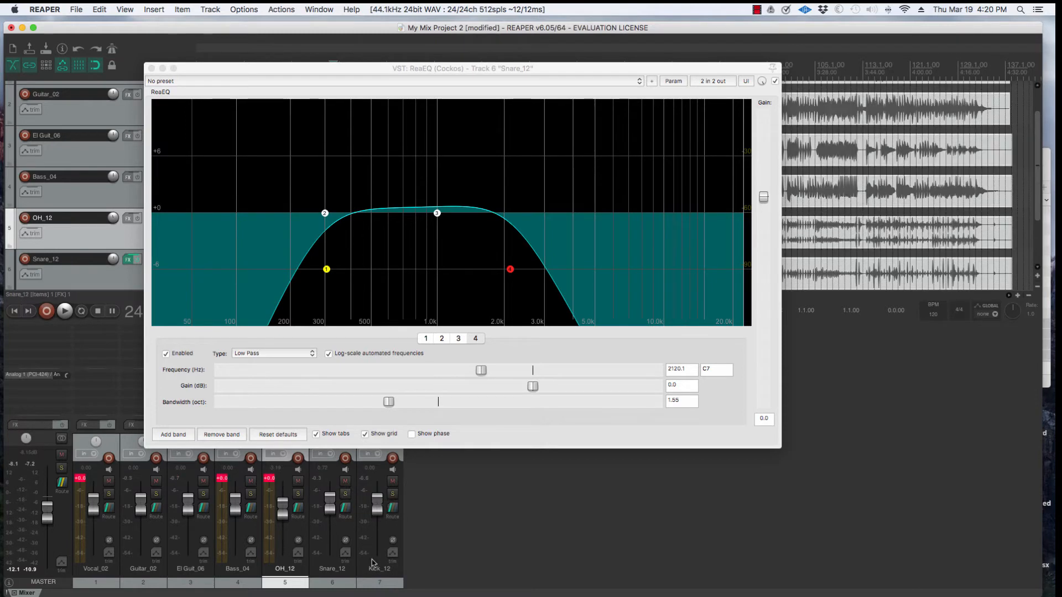
pyautogui.click(386, 585)
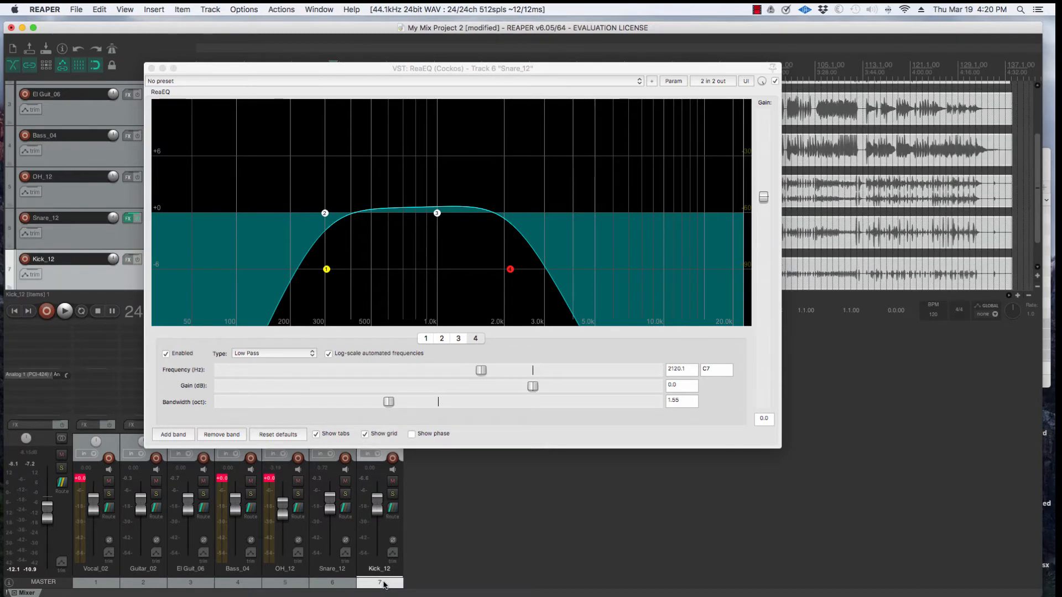
pyautogui.click(393, 494)
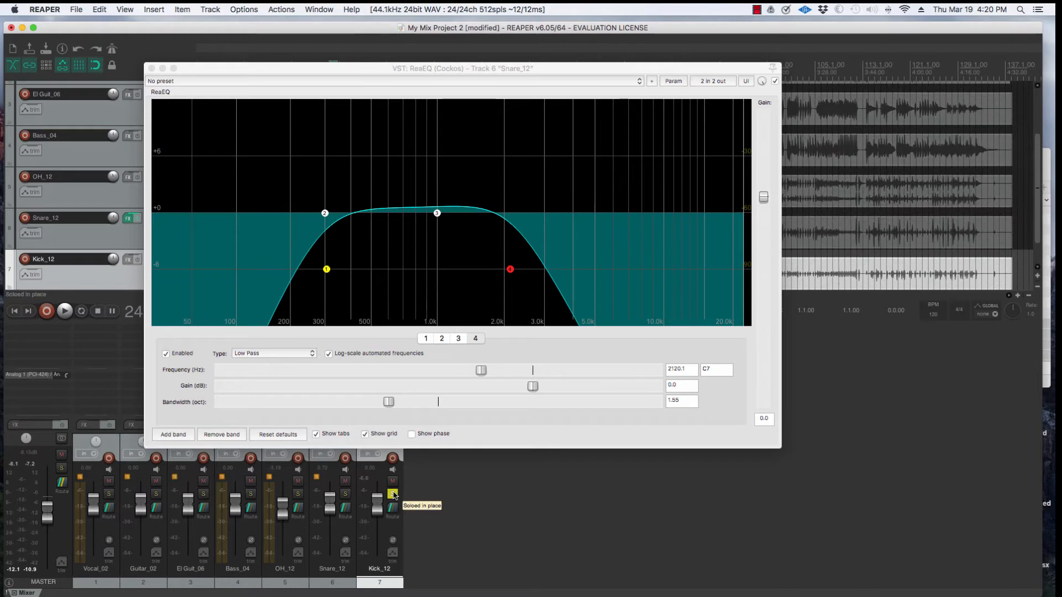
# - Close the snare's ReaEQ window, then insert Cockos ReaEQ from the EQ category on Kick_12 in an enlarged window
pyautogui.click(152, 68)
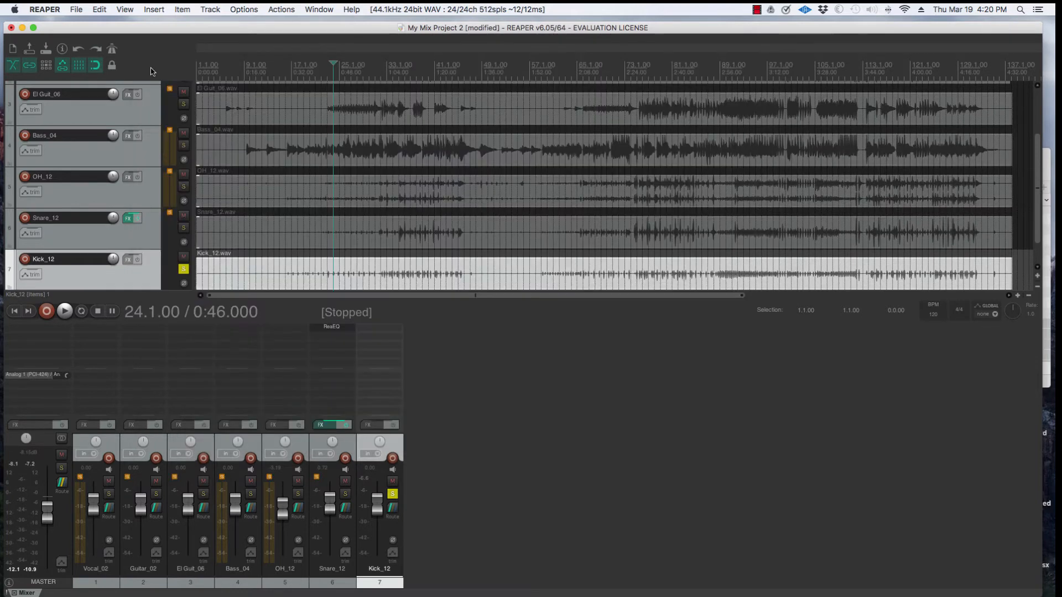
pyautogui.click(371, 328)
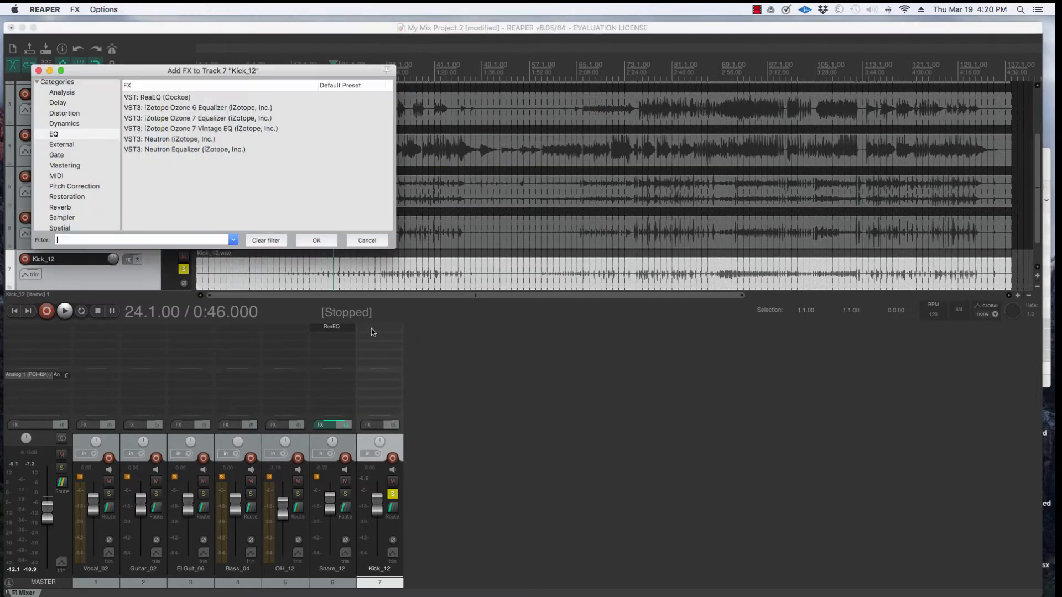
pyautogui.click(155, 98)
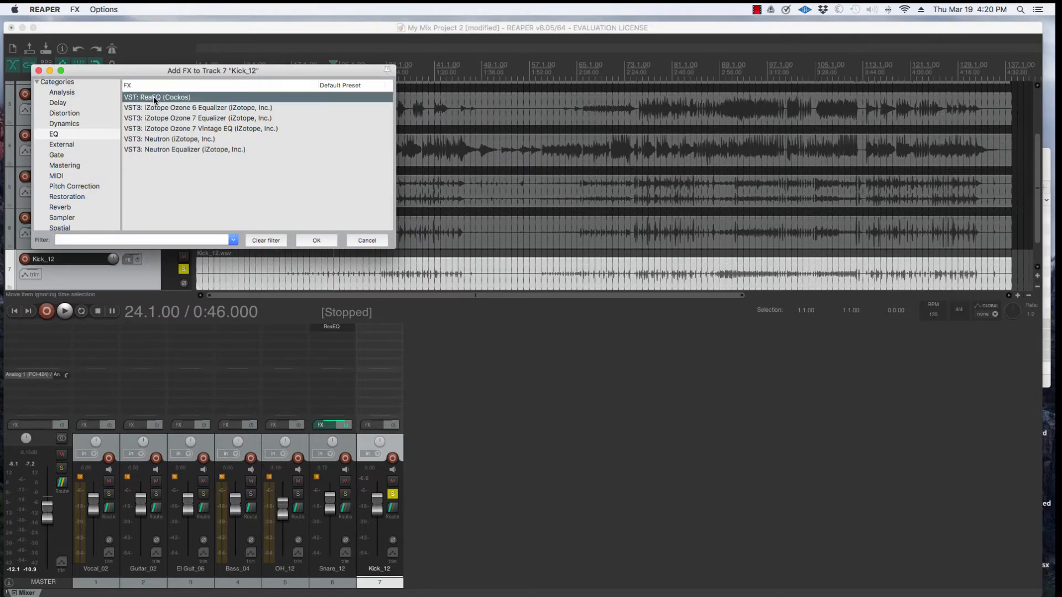
pyautogui.click(62, 135)
pyautogui.click(157, 98)
pyautogui.doubleClick(159, 98)
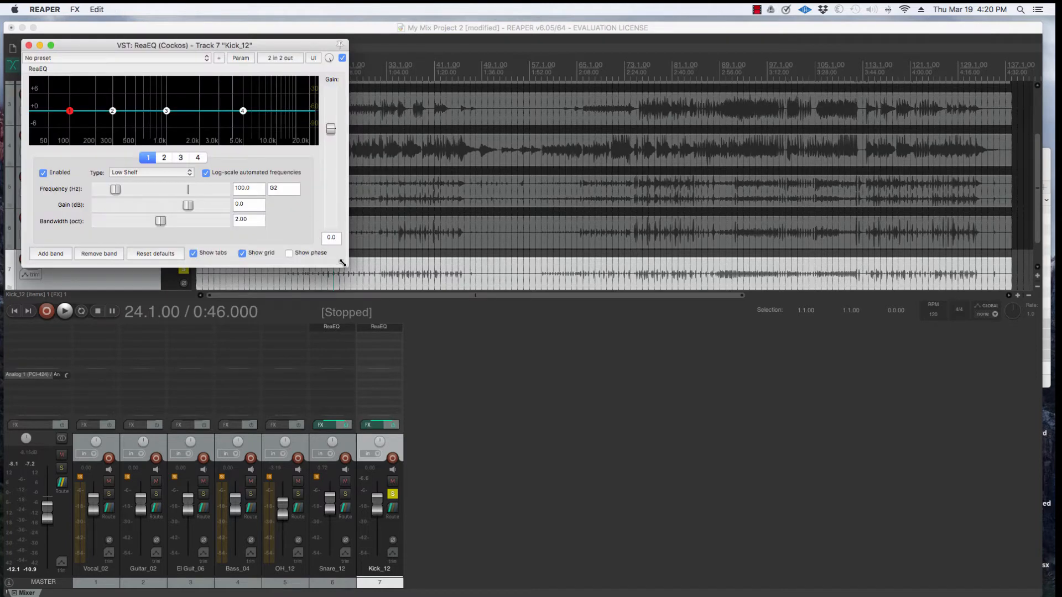
pyautogui.moveTo(342, 264); pyautogui.dragTo(551, 390)
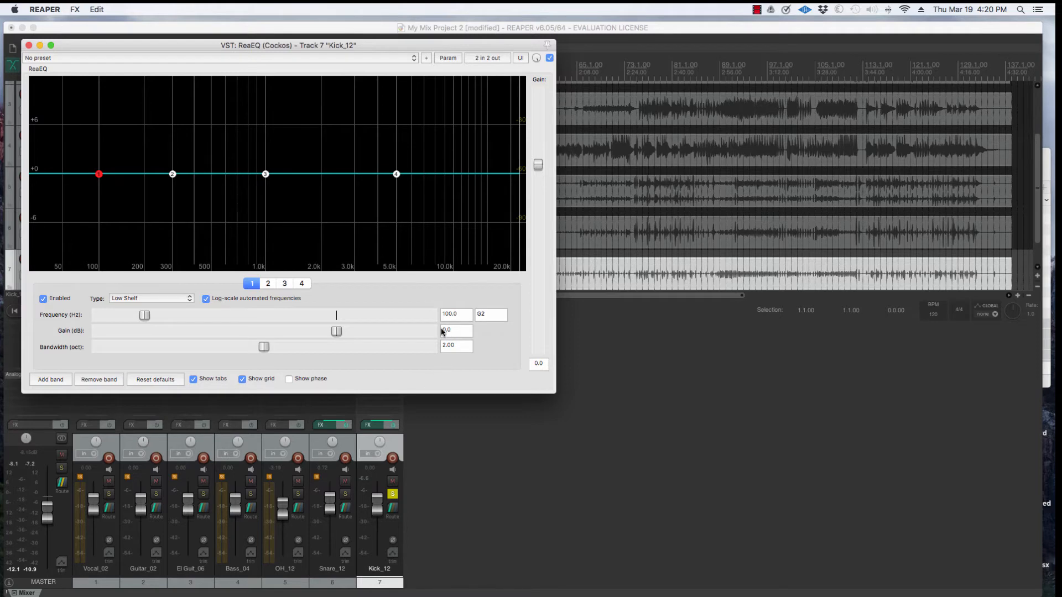
# - Play the soloed kick and narrow the bandwidth of its ReaEQ band 4 to about 1.33 oct
pyautogui.press('space')
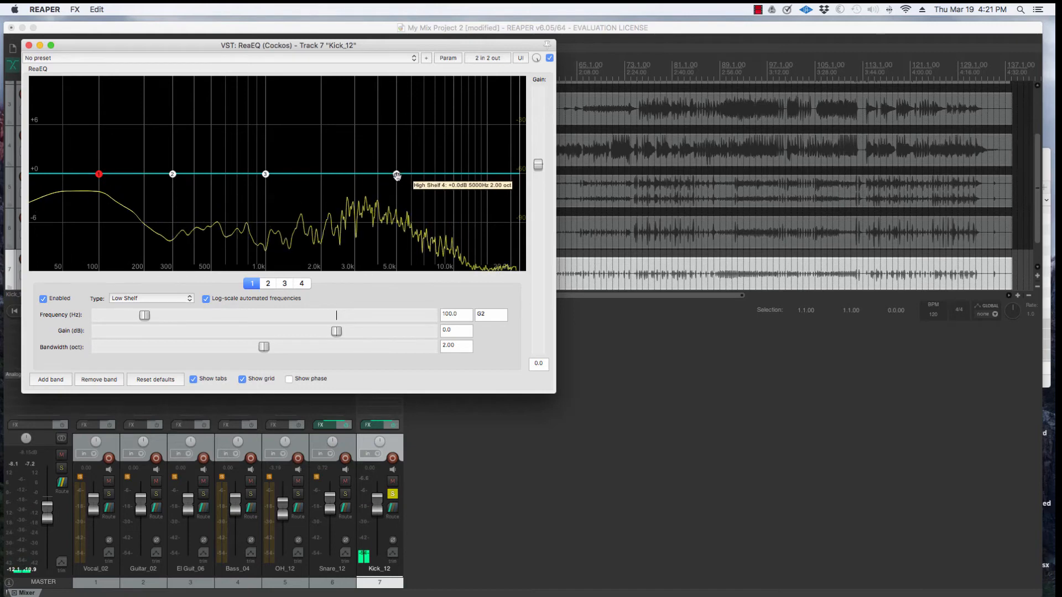
pyautogui.click(299, 285)
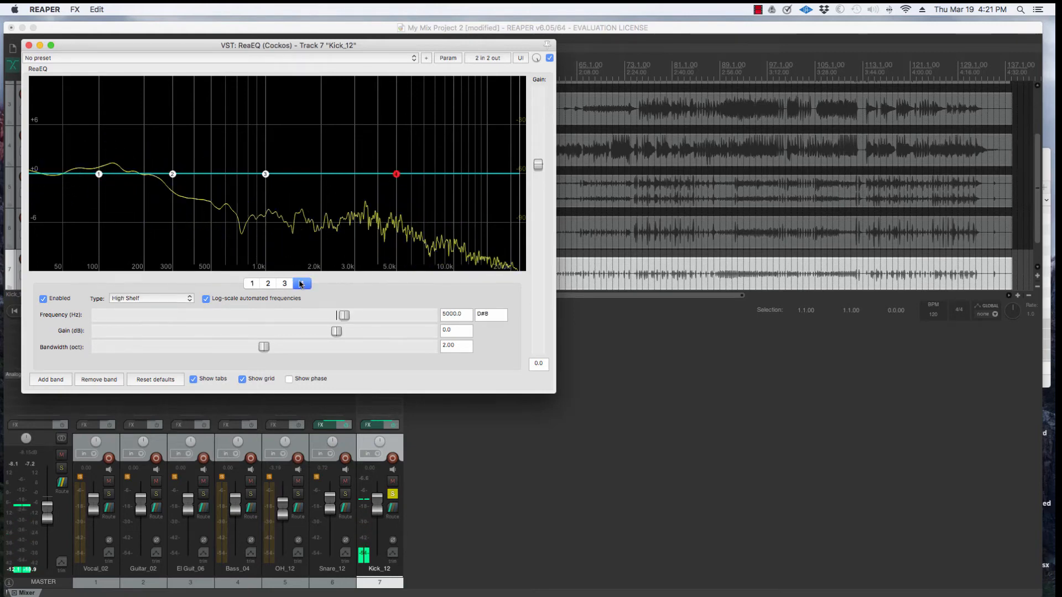
pyautogui.moveTo(264, 347); pyautogui.dragTo(205, 352)
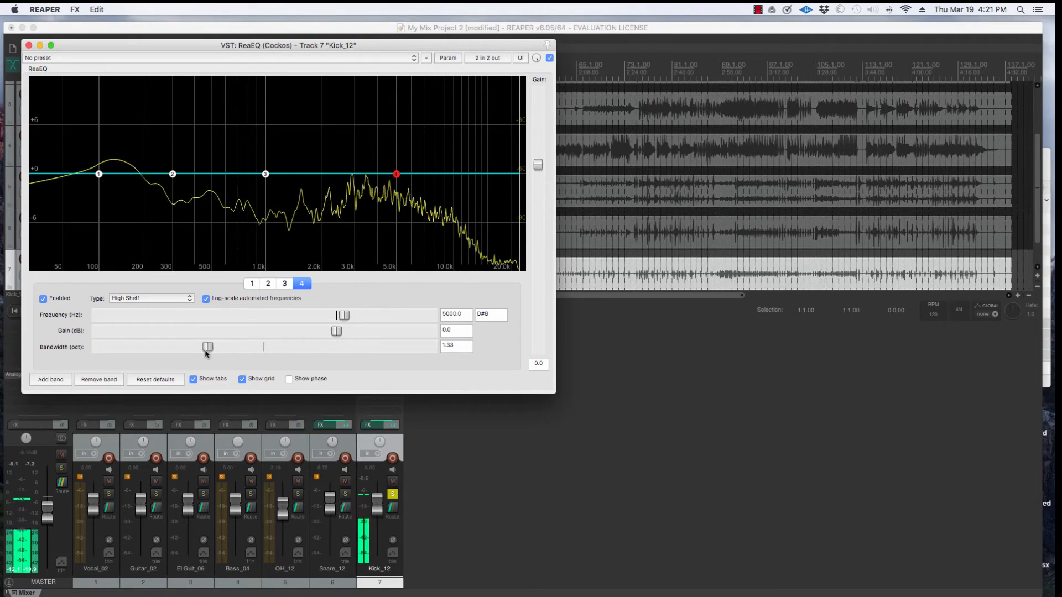
# - Change the kick ReaEQ's band 4 to a Low Pass filter and lower its frequency to about 2905.7 Hz
pyautogui.click(183, 300)
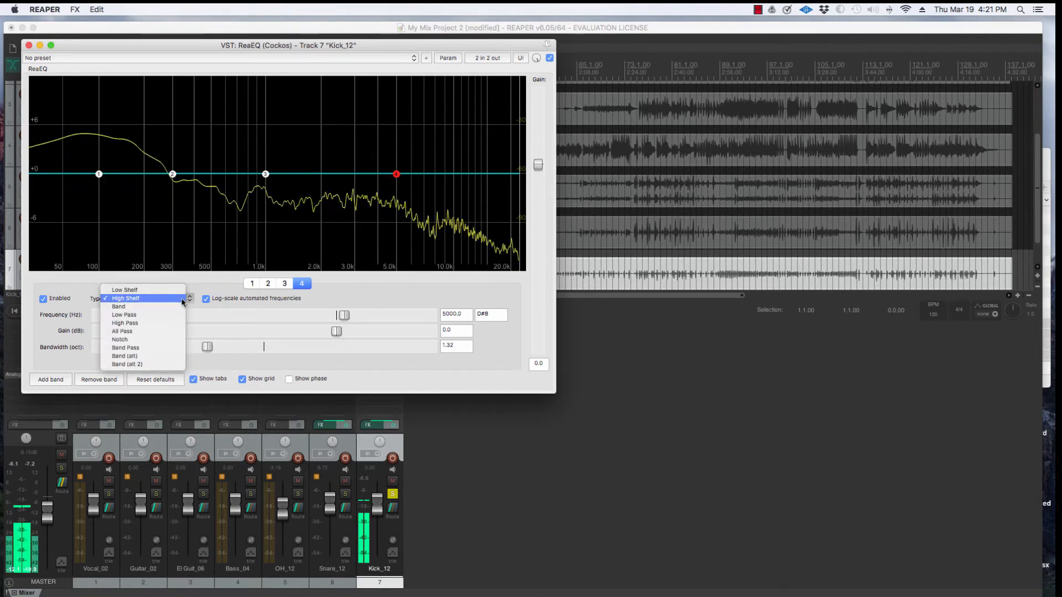
pyautogui.click(166, 315)
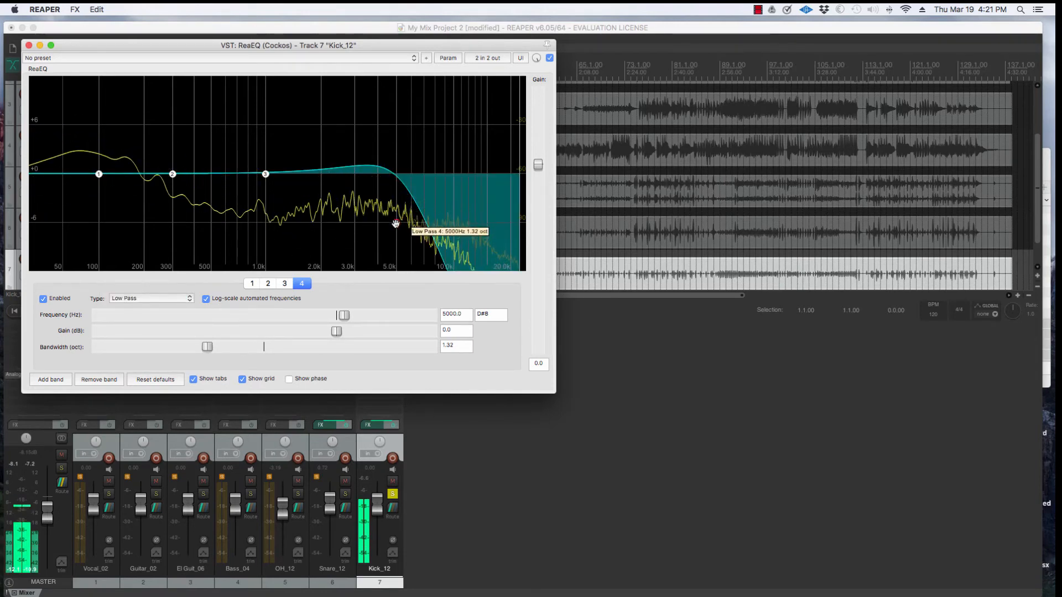
pyautogui.moveTo(395, 223); pyautogui.dragTo(351, 232)
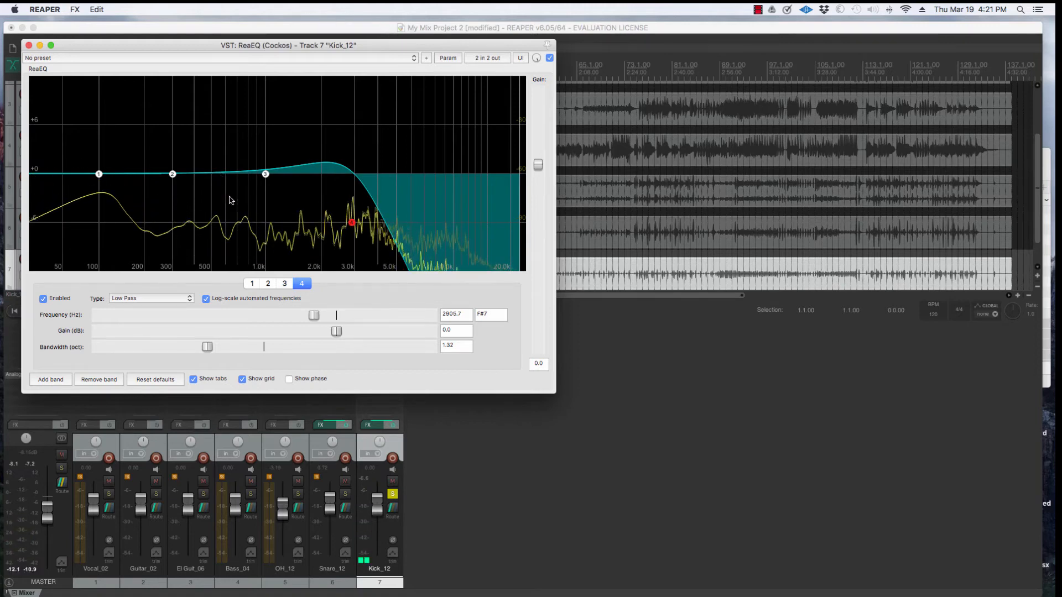
# - Narrow the kick ReaEQ's band 3 to about 0.95 oct and boost it about 5.1 dB at roughly 1898.7 Hz
pyautogui.click(266, 174)
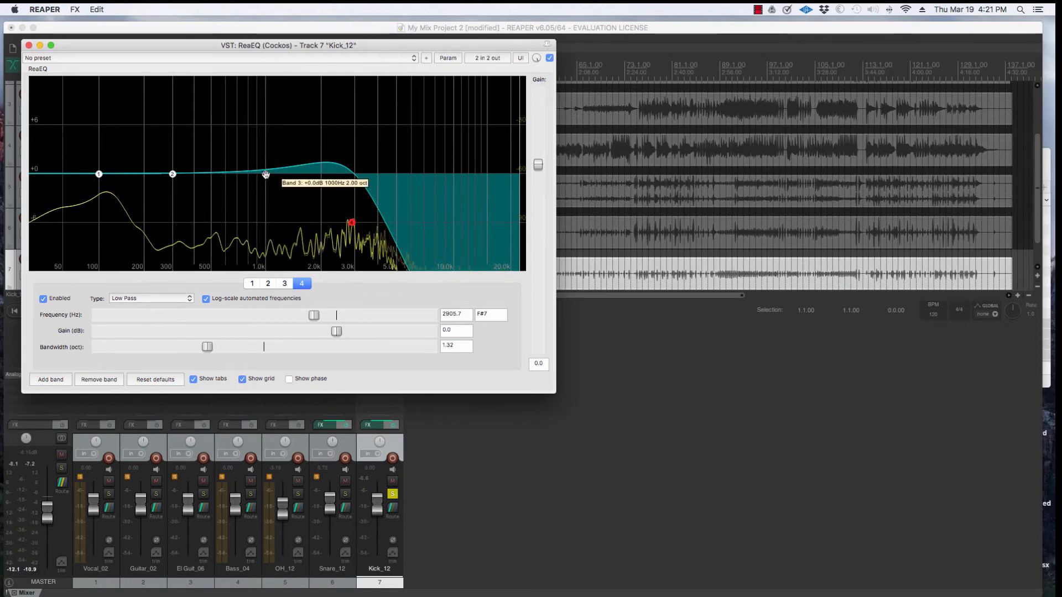
pyautogui.click(184, 299)
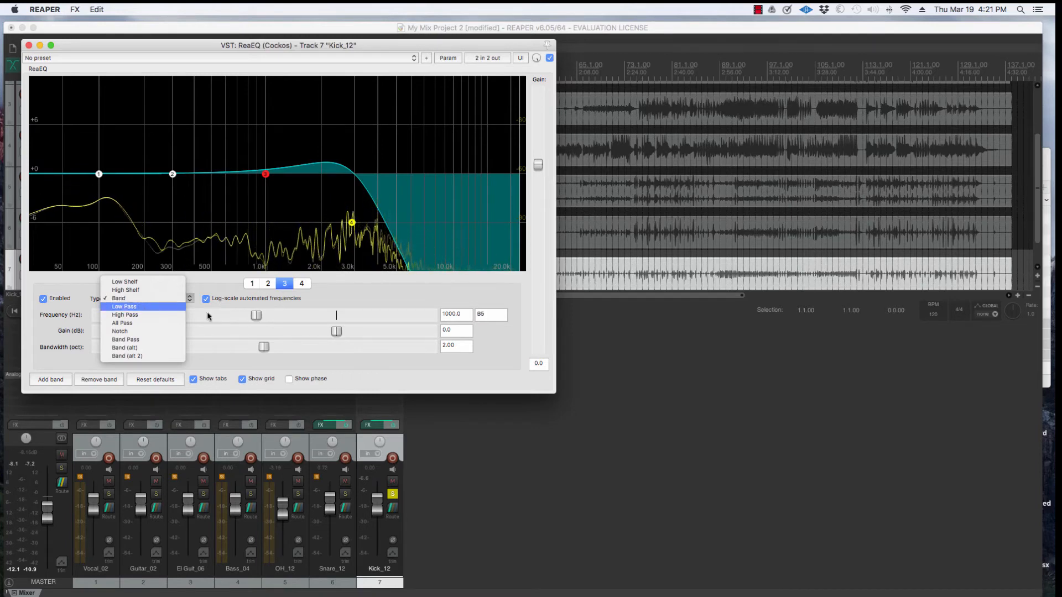
pyautogui.click(264, 348)
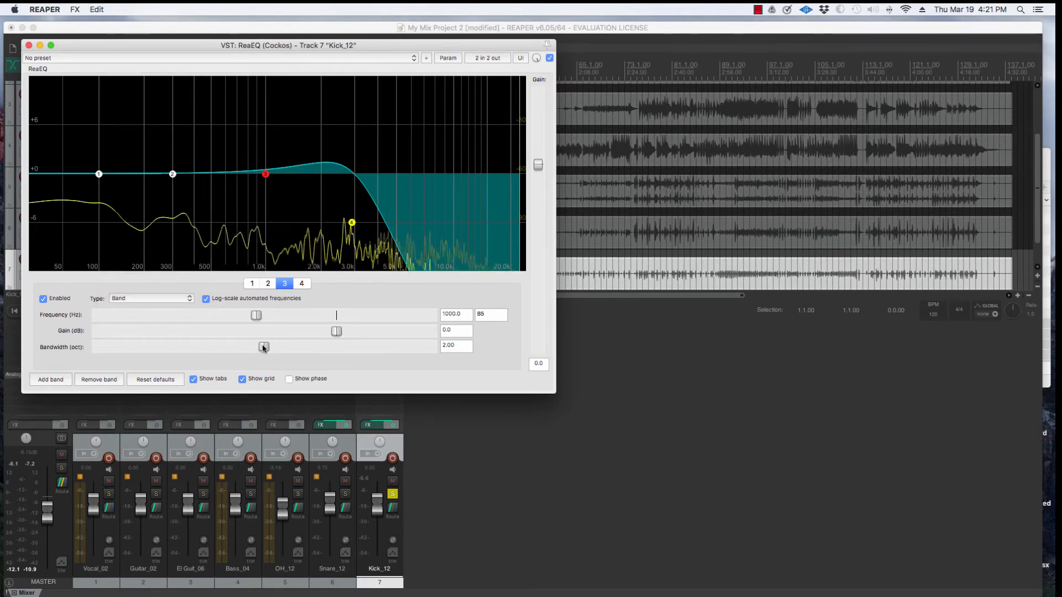
pyautogui.moveTo(258, 348); pyautogui.dragTo(176, 348)
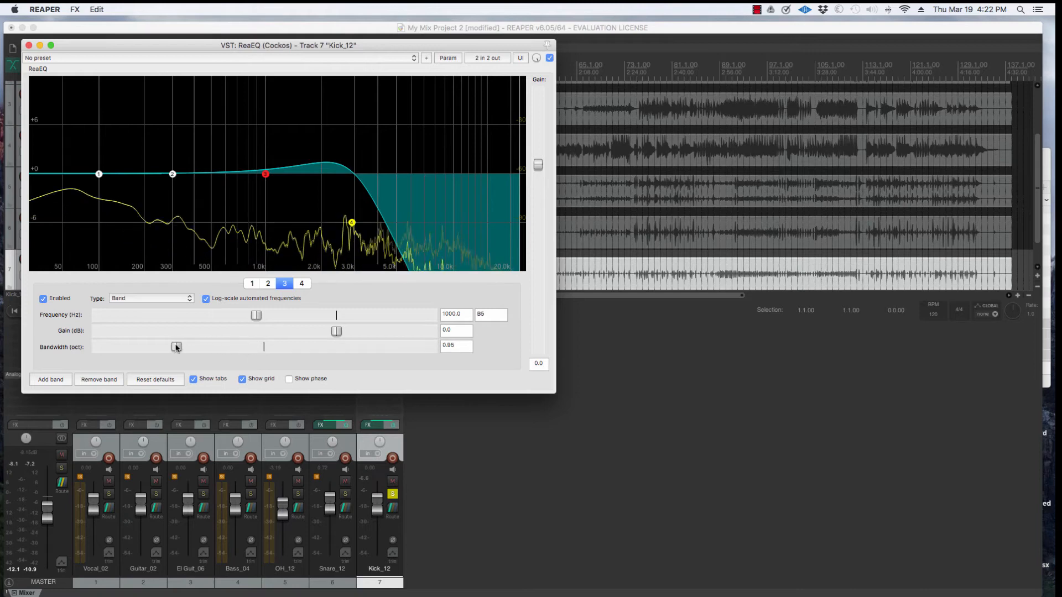
pyautogui.moveTo(267, 174); pyautogui.dragTo(319, 132)
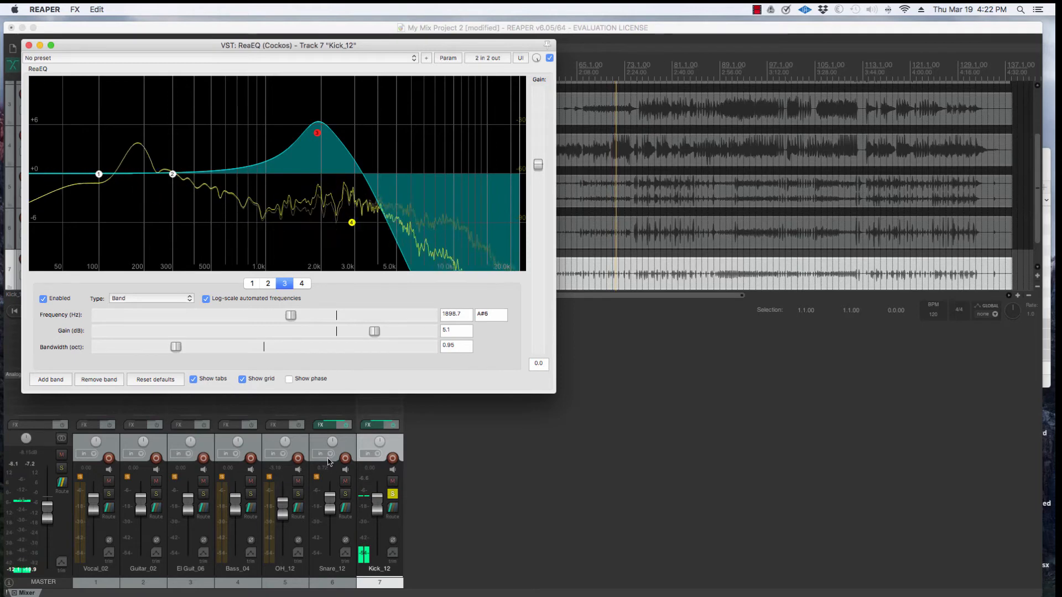
# - Solo Snare_12 and OH_12 along with the kick, then adjust the OH_12 fader slightly and reset its clip indicator during playback
pyautogui.click(345, 493)
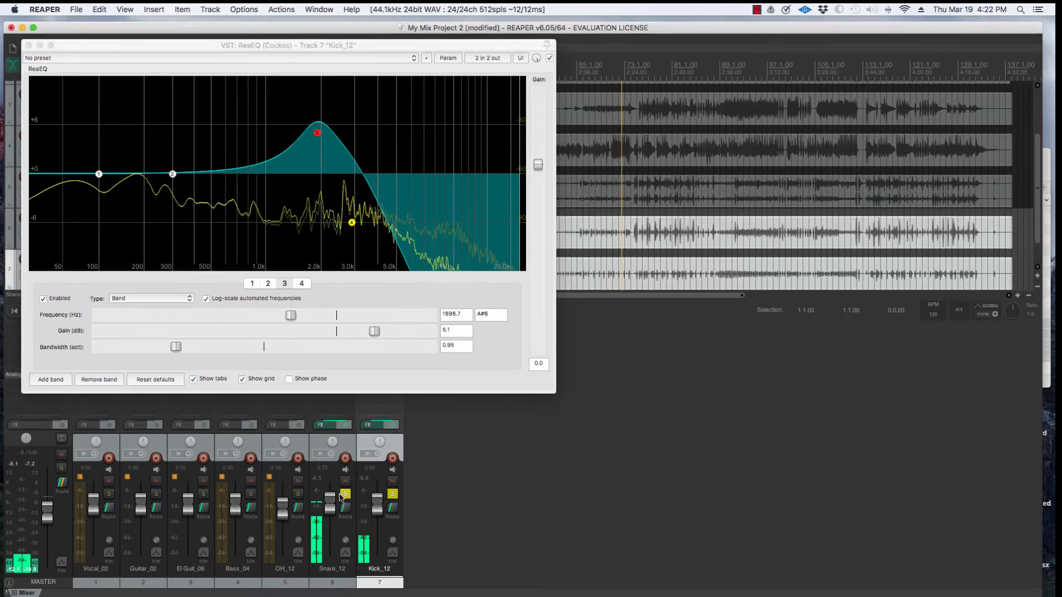
pyautogui.click(298, 493)
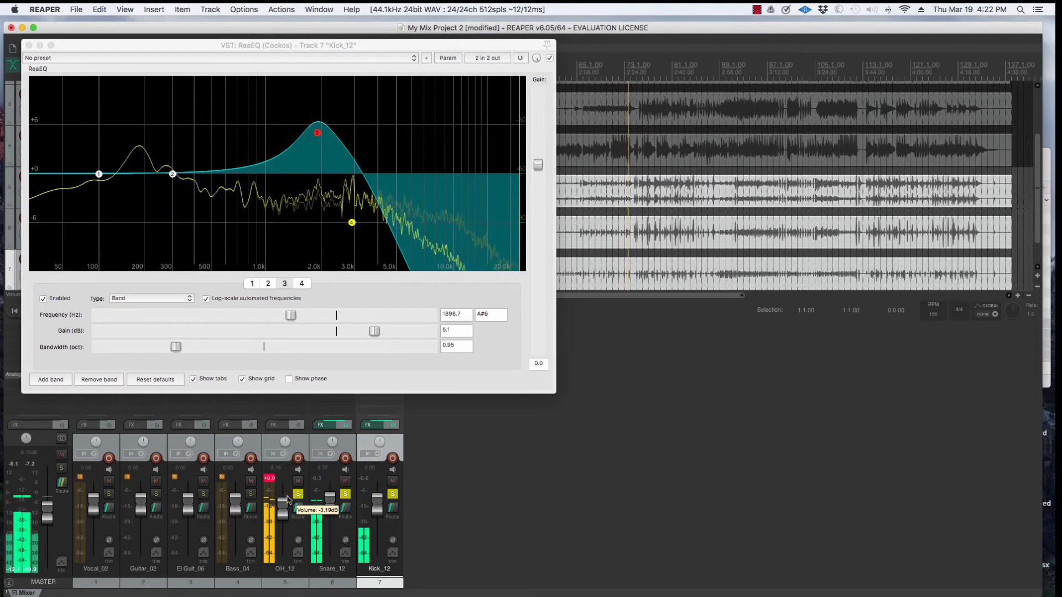
pyautogui.moveTo(284, 513)
pyautogui.moveTo(283, 513); pyautogui.dragTo(284, 515)
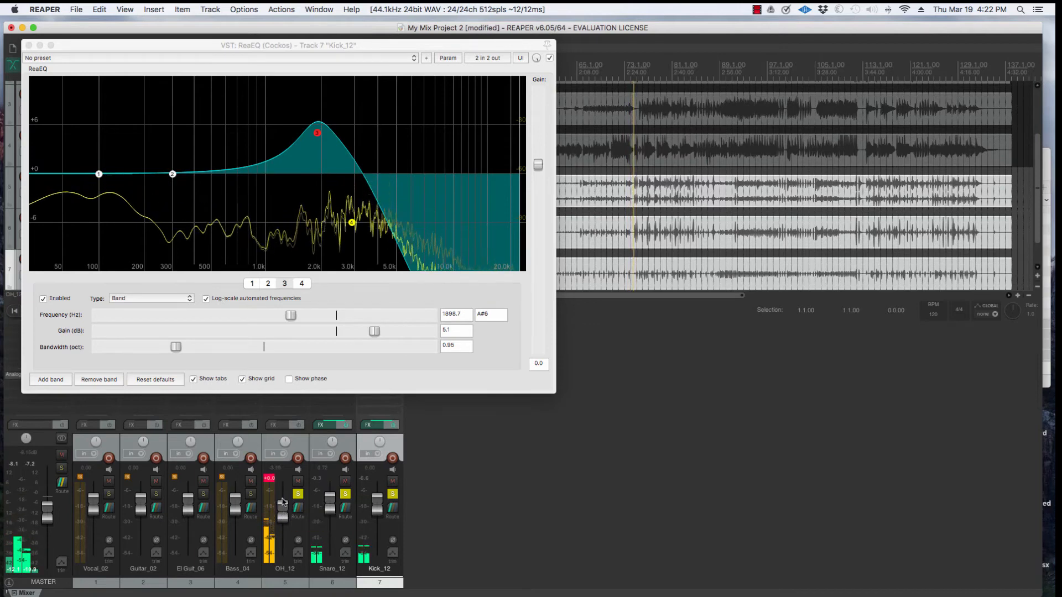
pyautogui.click(269, 480)
pyautogui.moveTo(281, 517)
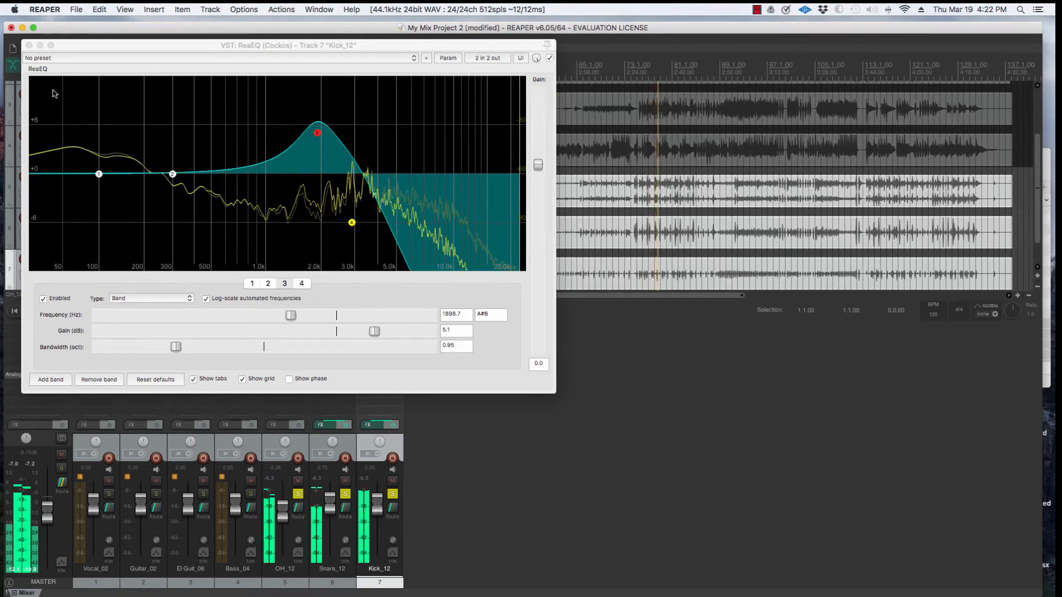
# - Close the kick's ReaEQ window and, with playback stopped, clear the solos on OH_12, Snare_12 and Kick_12
pyautogui.click(28, 46)
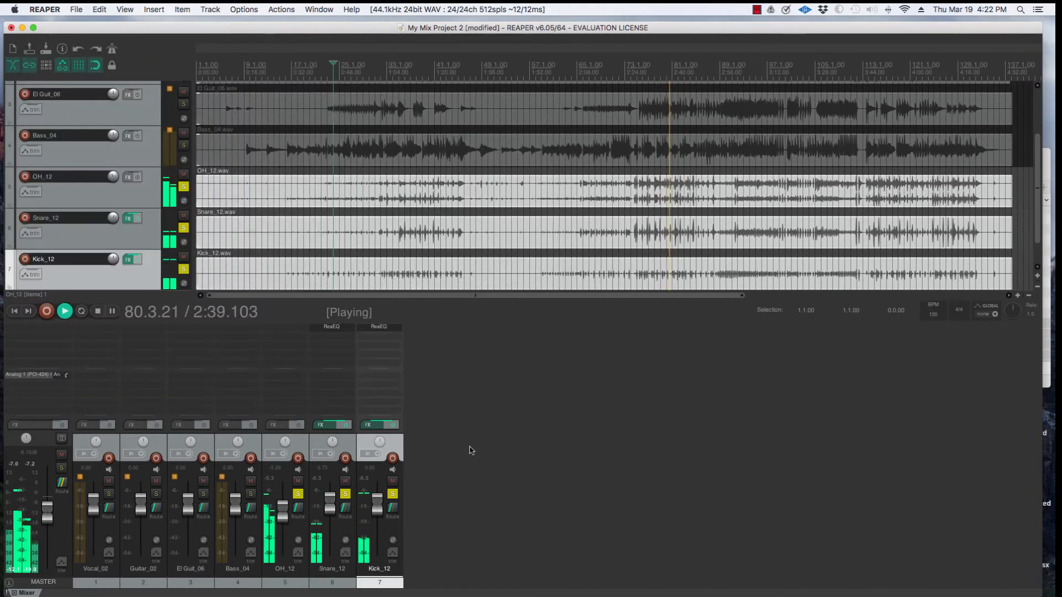
pyautogui.press('space')
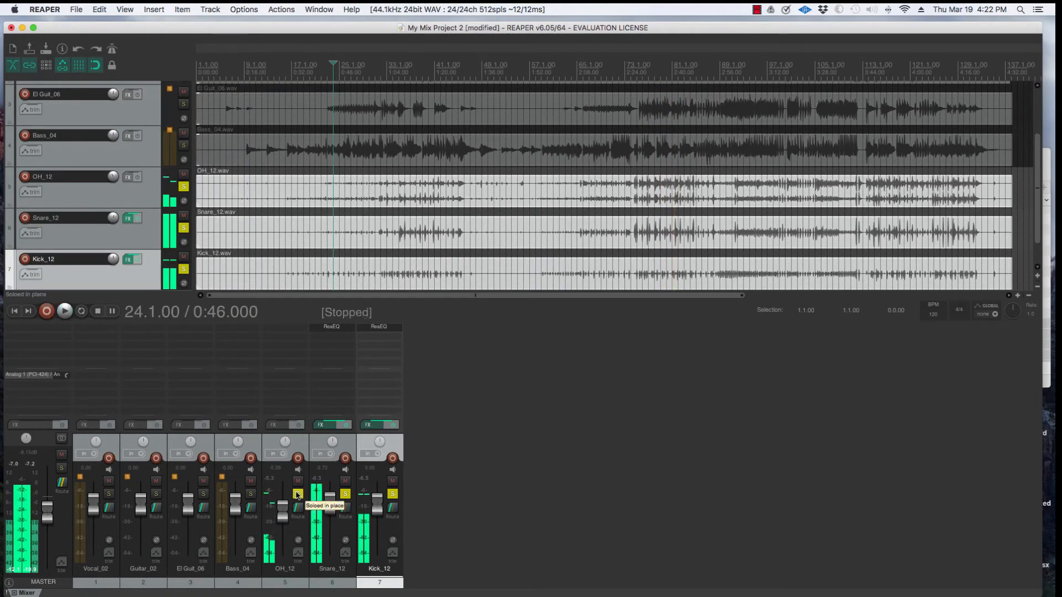
pyautogui.moveTo(299, 495); pyautogui.dragTo(393, 494)
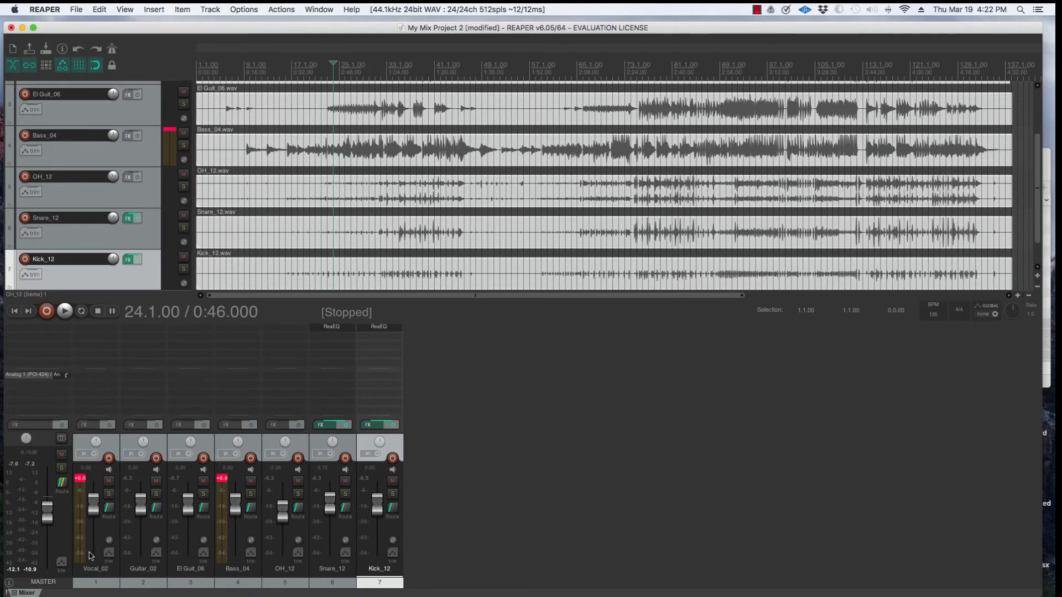
# - Solo the Vocal_02 track and insert Cockos ReaComp on it from the Dynamics category
pyautogui.click(93, 581)
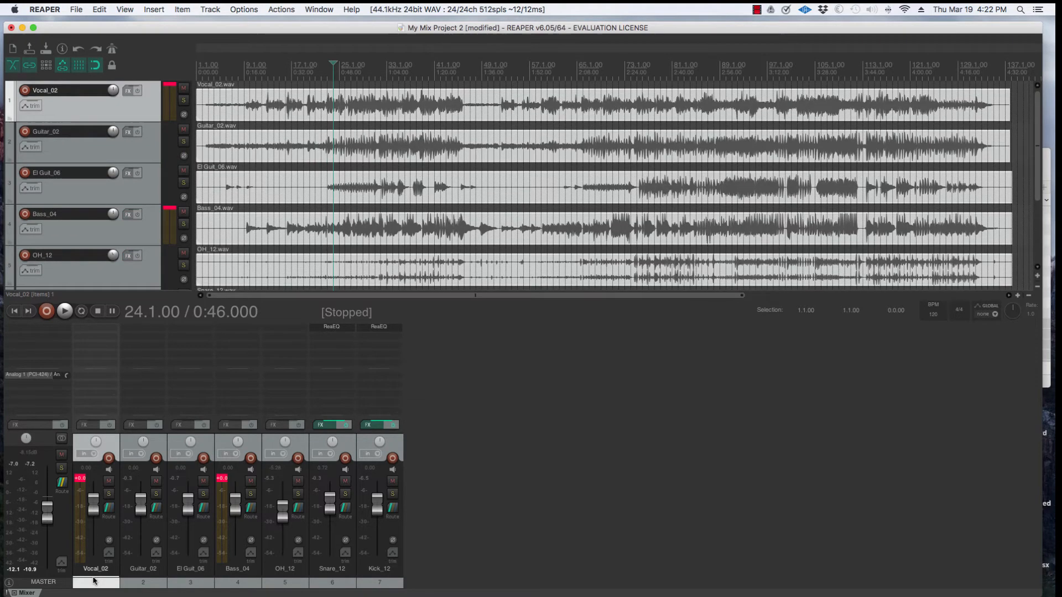
pyautogui.click(109, 494)
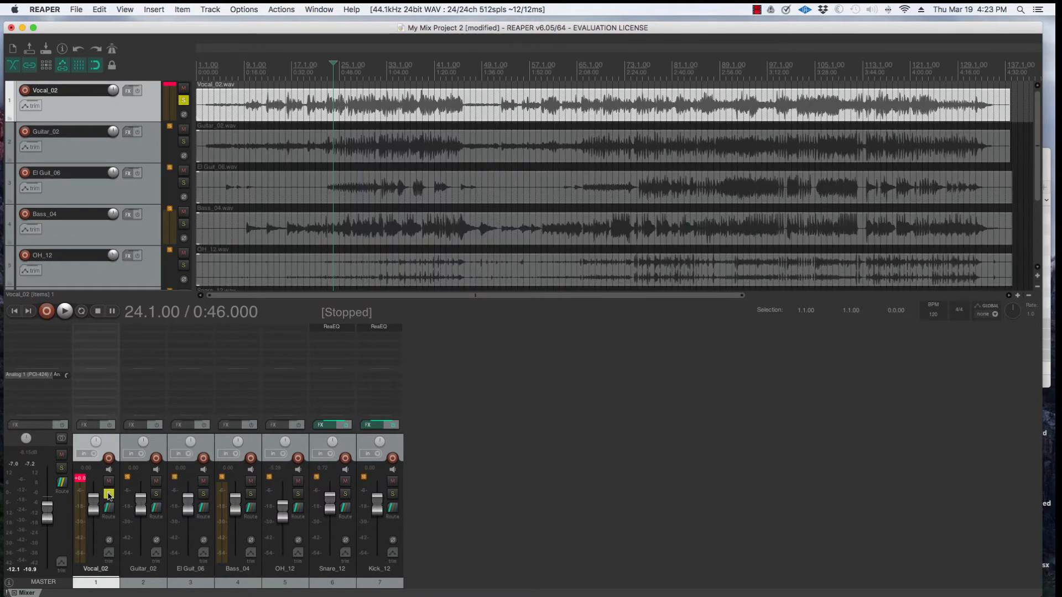
pyautogui.doubleClick(94, 329)
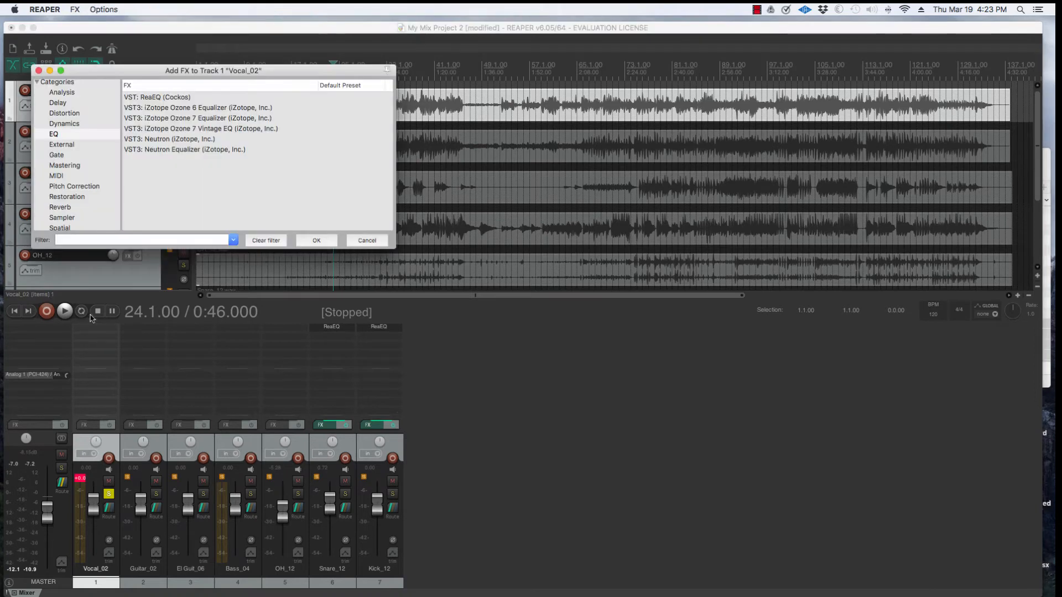
pyautogui.click(65, 124)
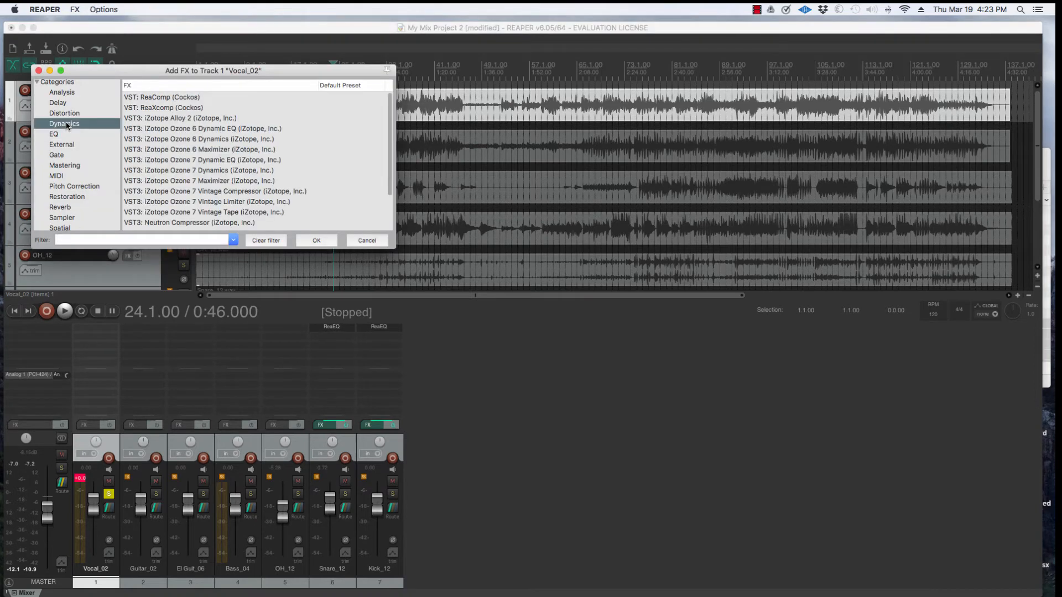
pyautogui.click(155, 99)
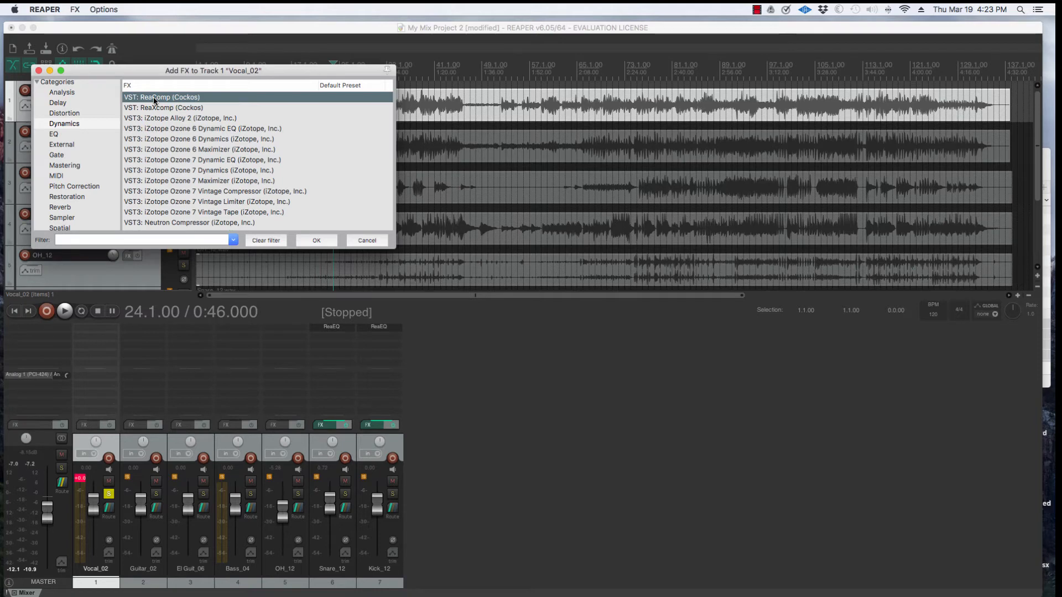
pyautogui.doubleClick(154, 98)
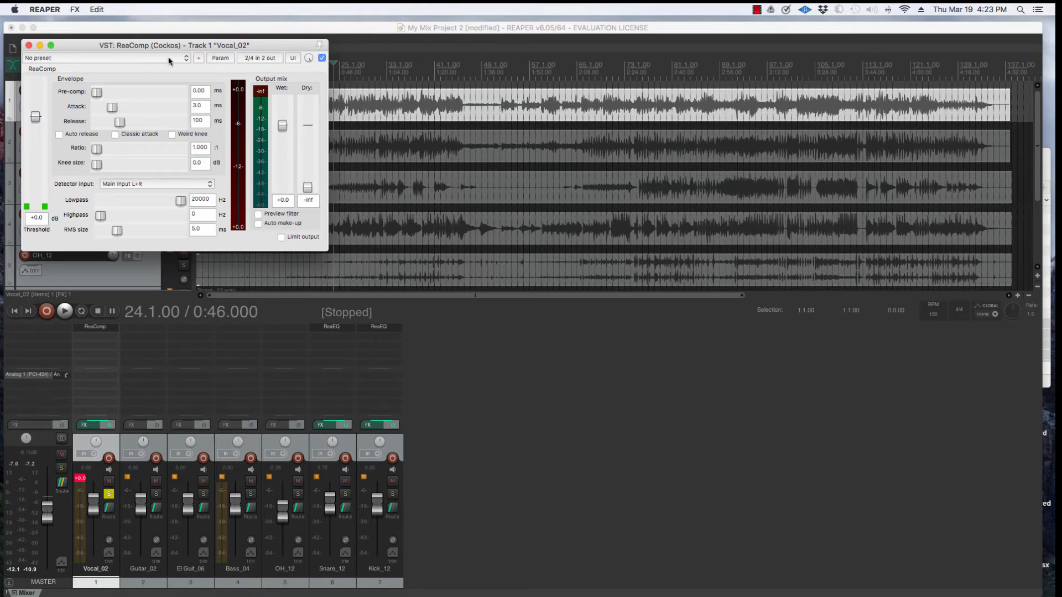
# - Load the stock - Modern Vocal preset in the vocal's ReaComp and audition the soloed vocal
pyautogui.click(185, 59)
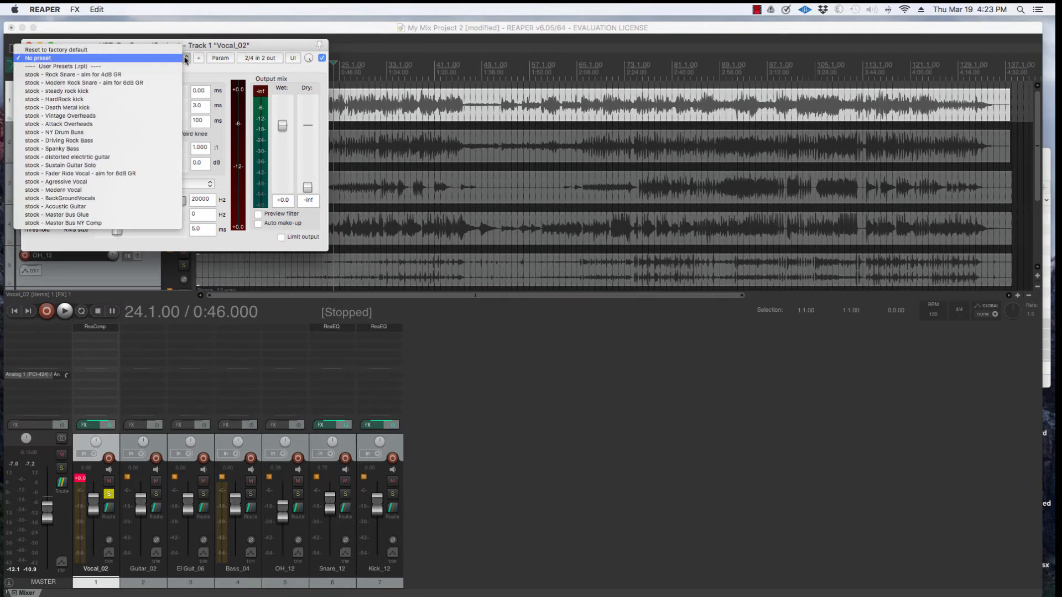
pyautogui.click(83, 190)
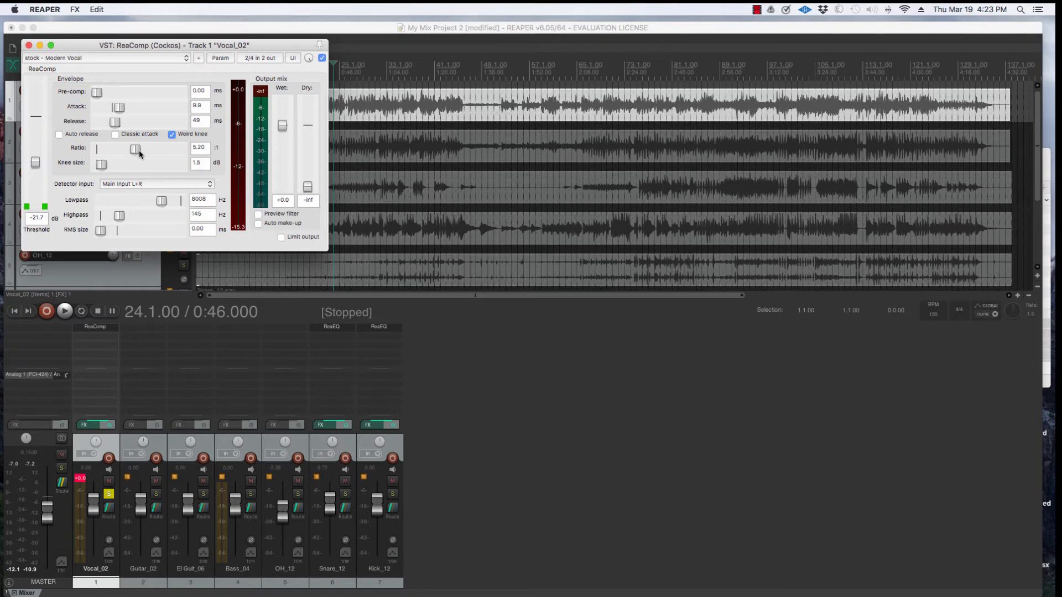
pyautogui.press('space')
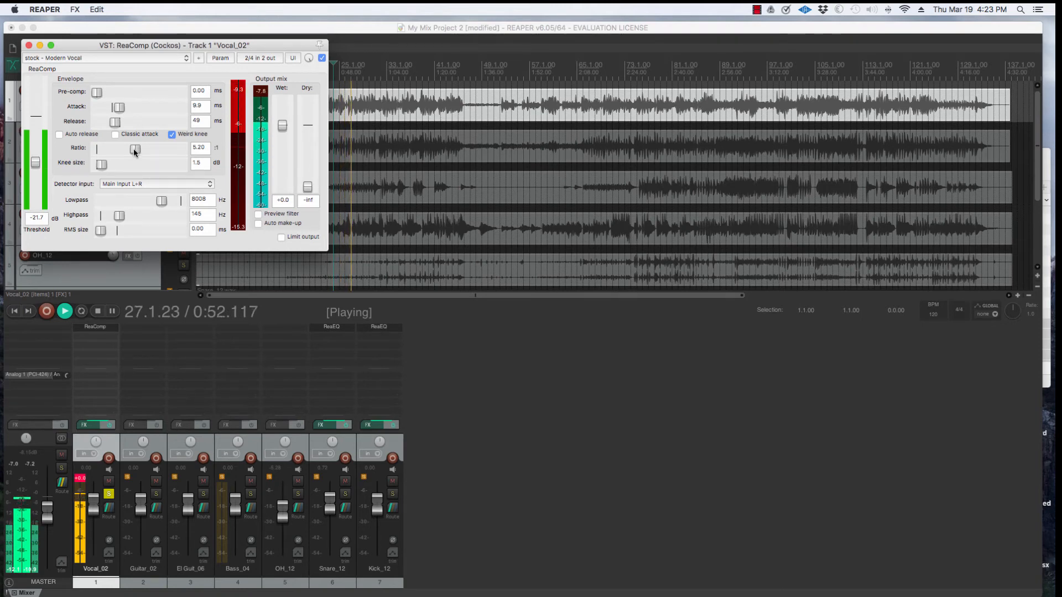
pyautogui.press('space')
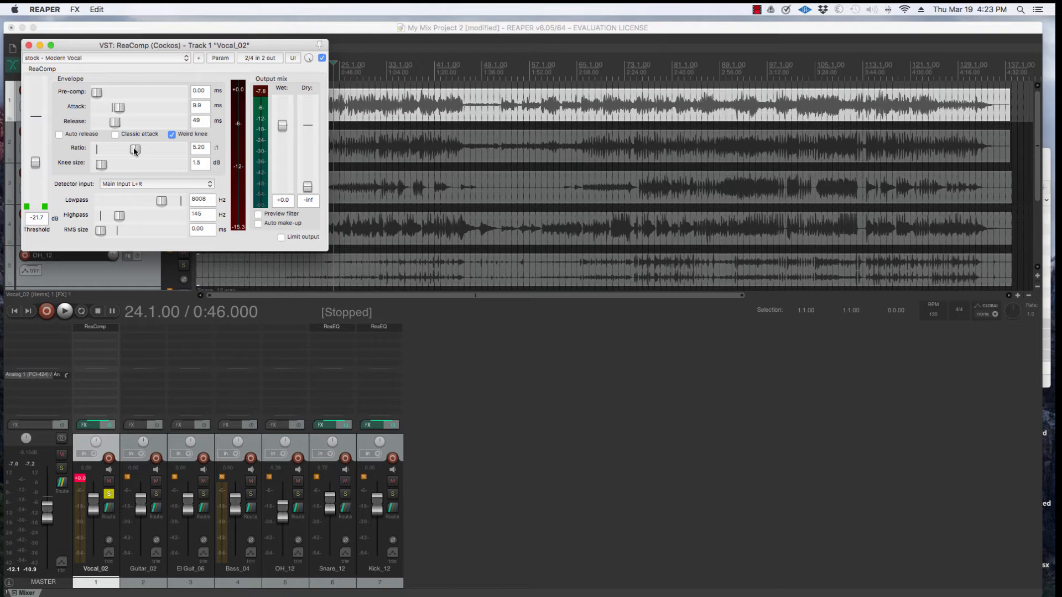
pyautogui.press('space')
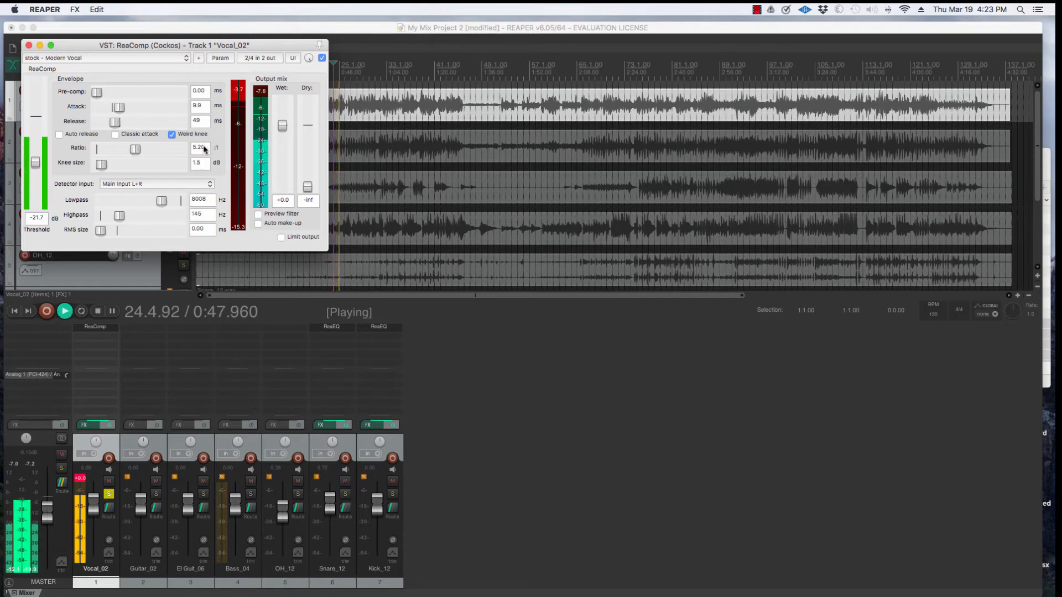
pyautogui.press('space')
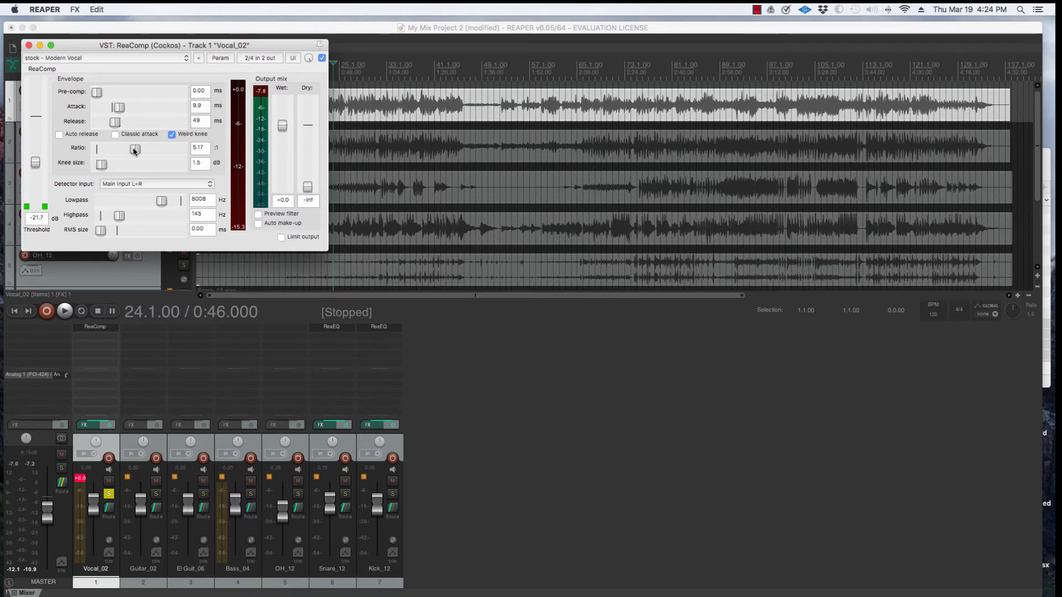
# - During playback, compare ReaComp ratios of about 1.406:1 and inf:1 on the vocal, settling at about 1.644:1, and stop playback
pyautogui.press('space')
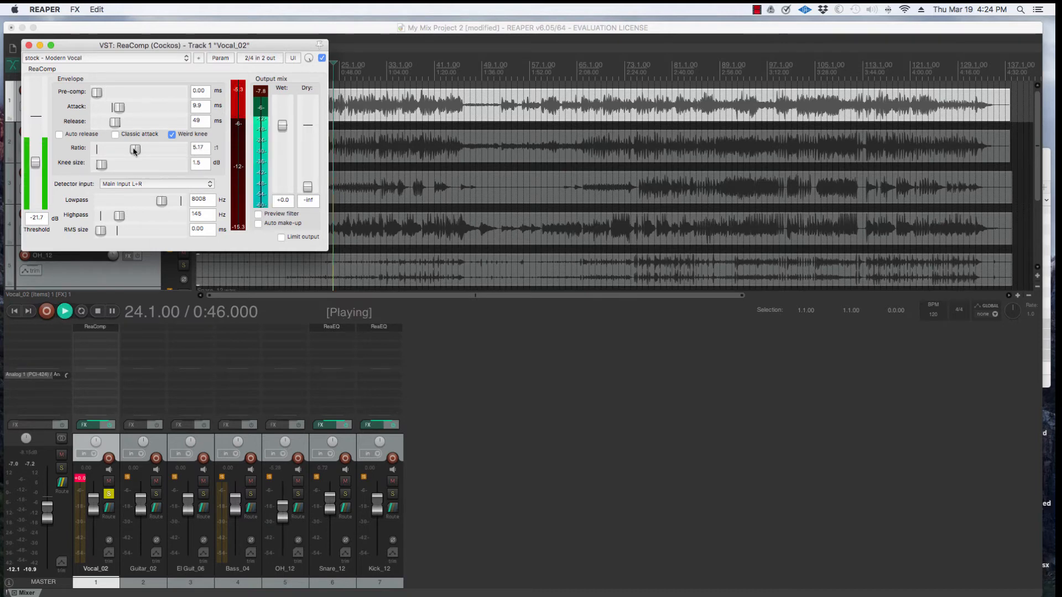
pyautogui.moveTo(134, 151); pyautogui.dragTo(116, 152)
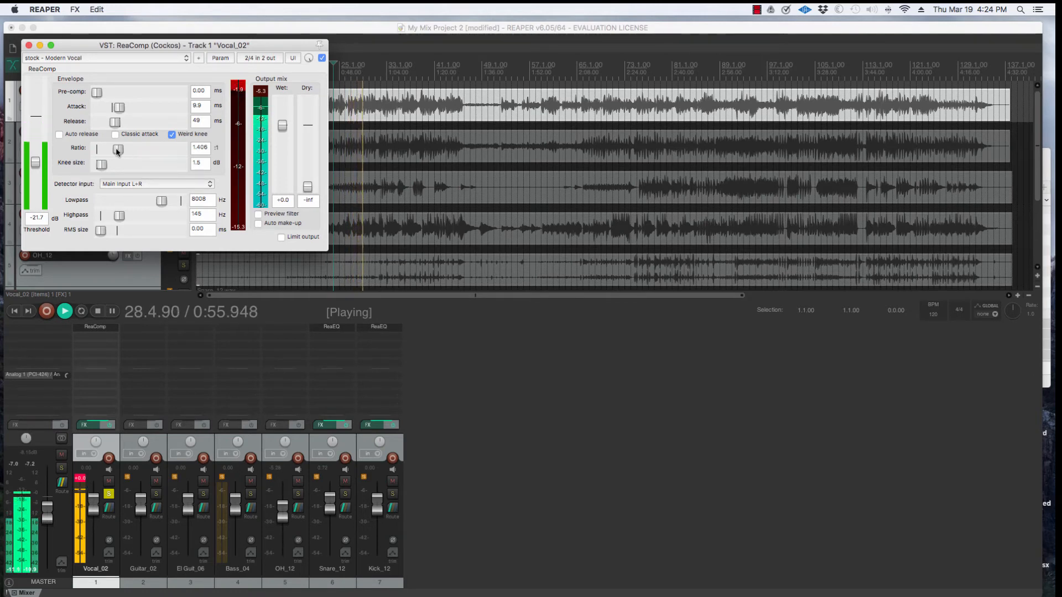
pyautogui.press('space')
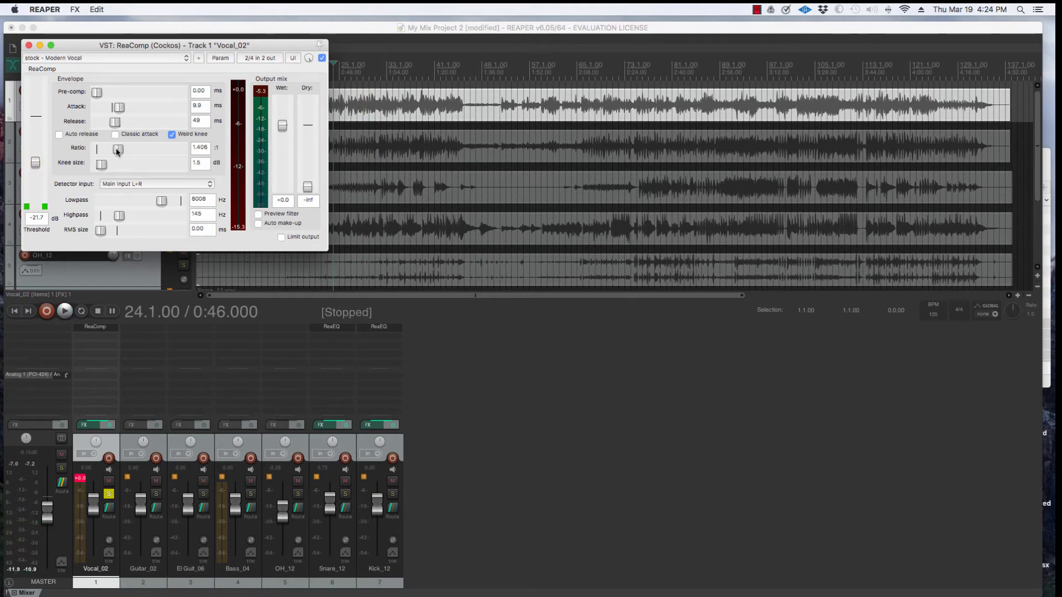
pyautogui.press('space')
pyautogui.moveTo(117, 149); pyautogui.dragTo(181, 151)
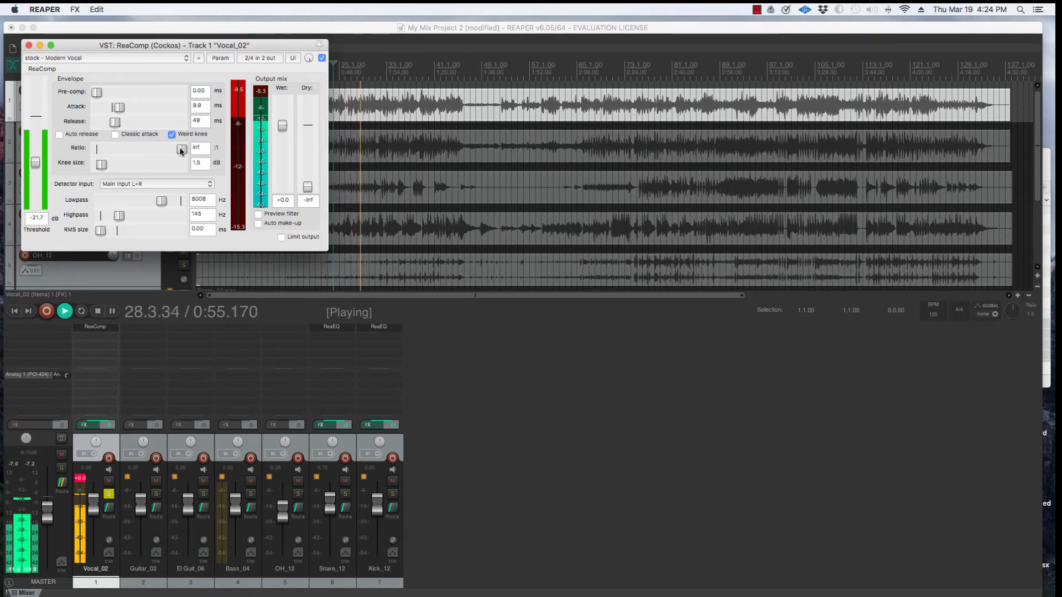
pyautogui.moveTo(180, 151); pyautogui.dragTo(118, 149)
pyautogui.press('space')
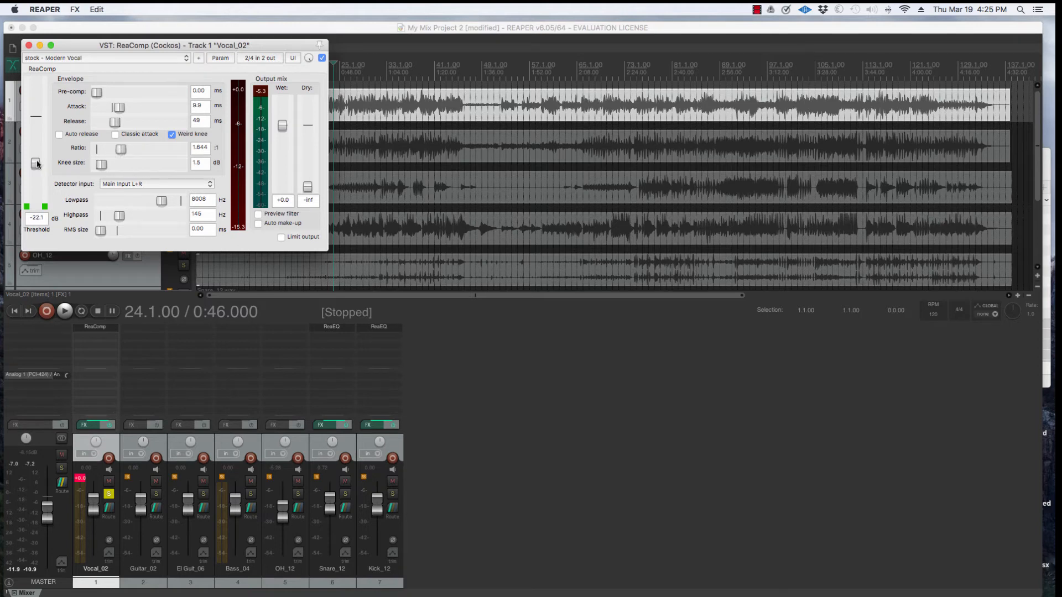
# - Audition the compressed vocal and raise ReaComp's threshold to about -4.3 dB during playback
pyautogui.press('space')
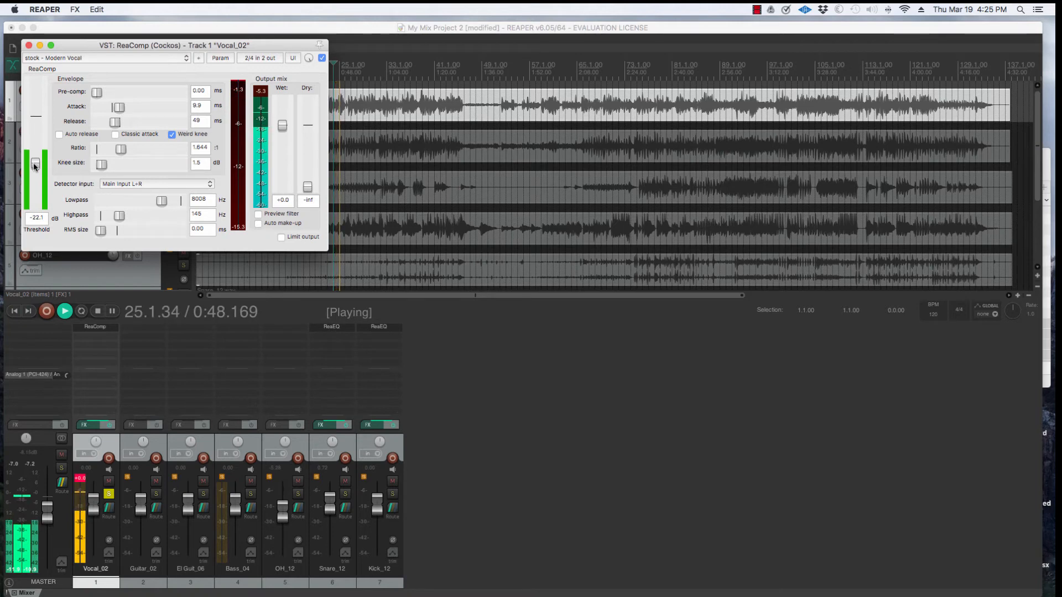
pyautogui.press('space')
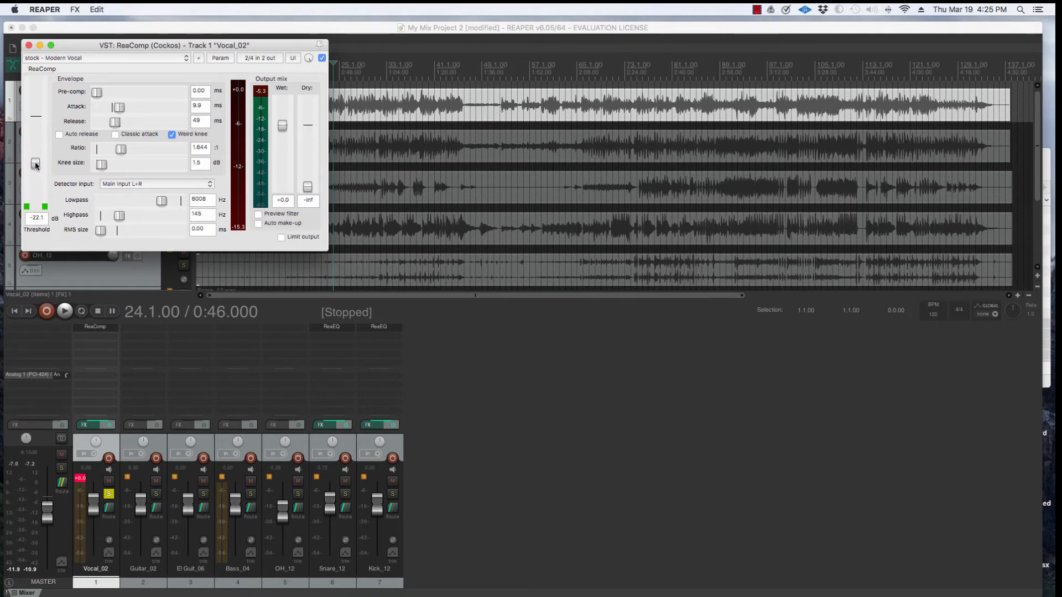
pyautogui.press('space')
pyautogui.moveTo(35, 165); pyautogui.dragTo(35, 128)
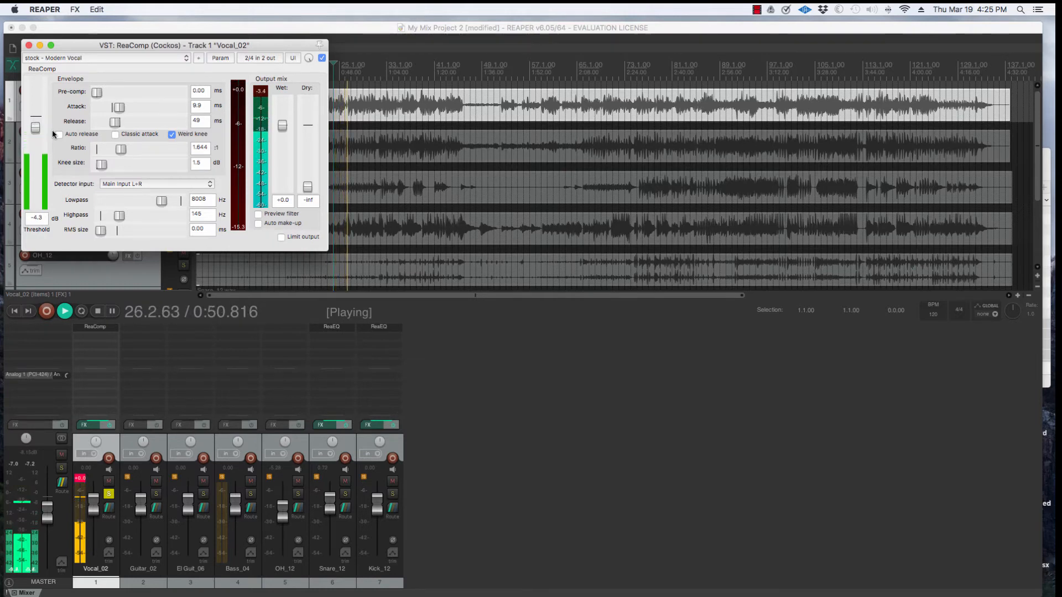
# - Replay the soloed vocal, lower its ReaComp threshold to about -20.8 dB during playback, and stop playback
pyautogui.press('space')
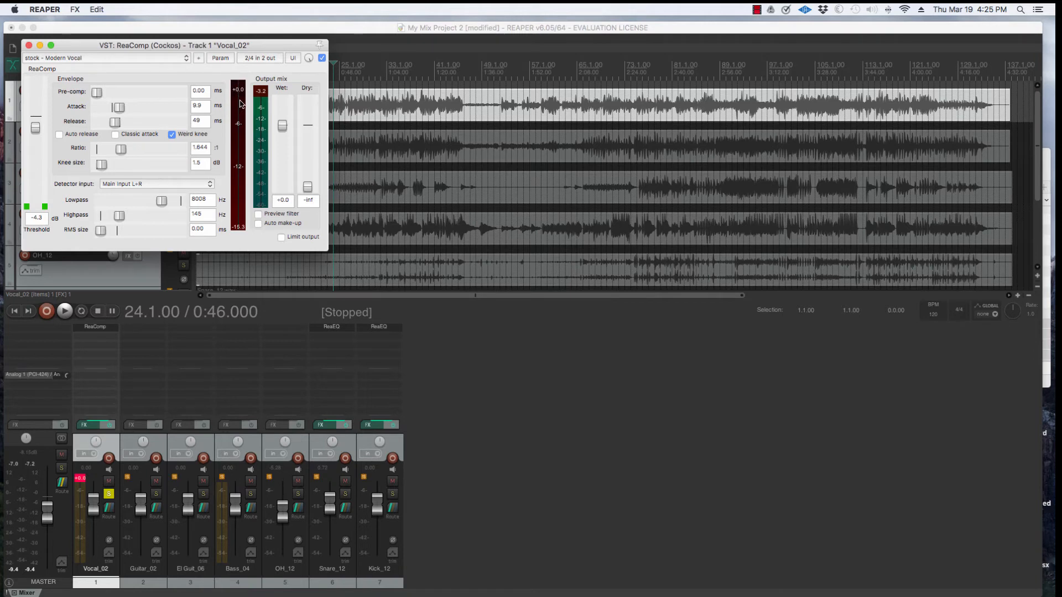
pyautogui.press('space')
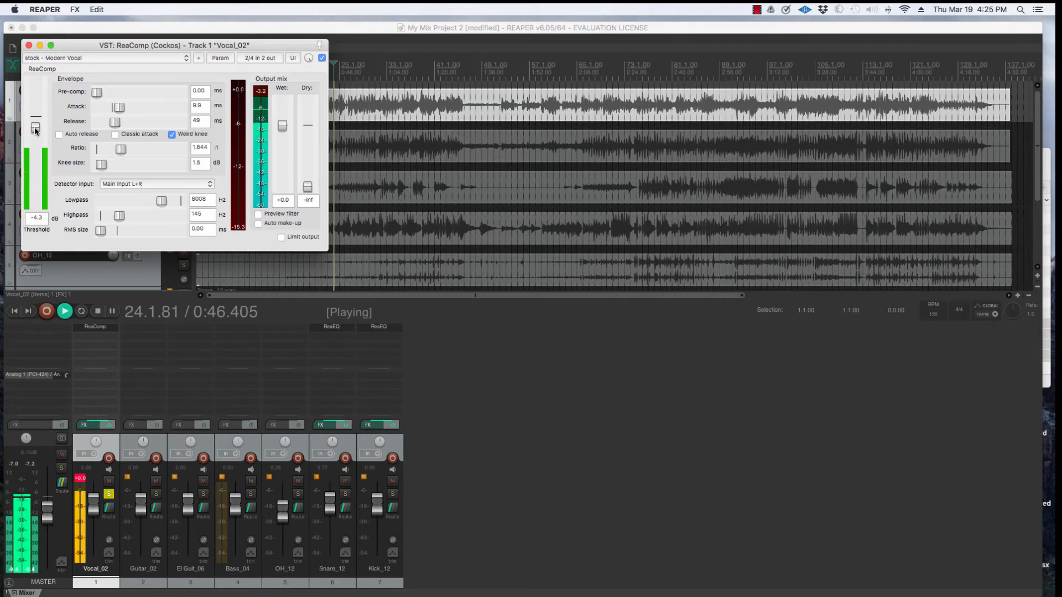
pyautogui.moveTo(35, 131); pyautogui.dragTo(33, 165)
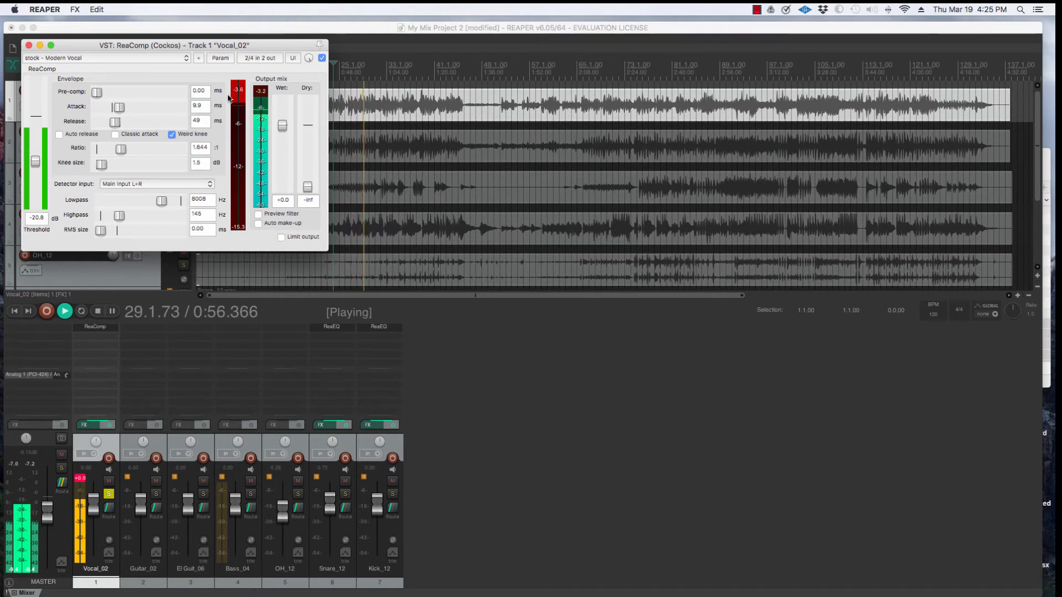
pyautogui.press('space')
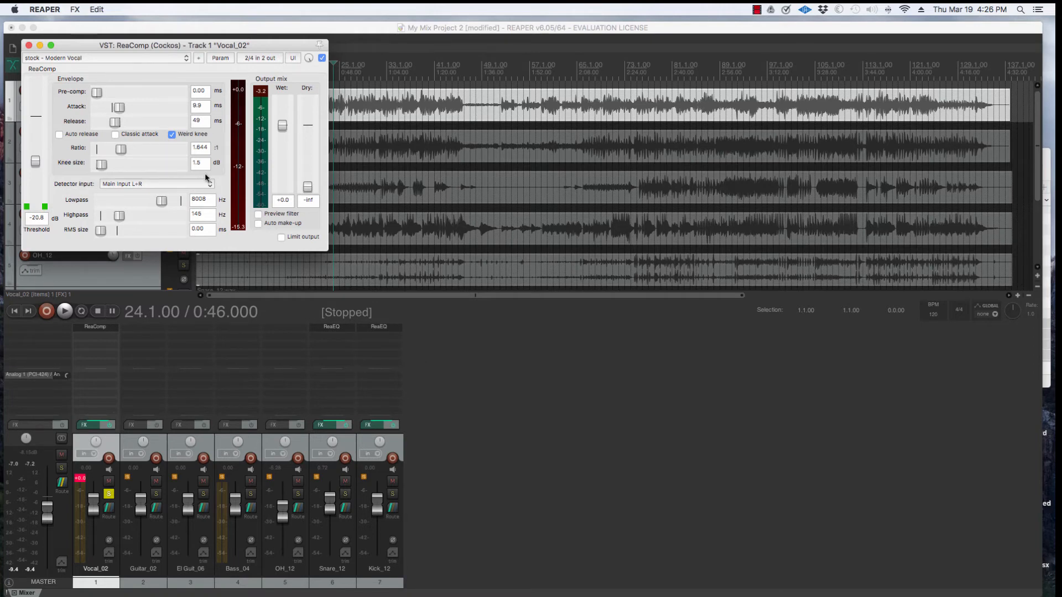
# - Unsolo Vocal_02 and audition the compressed vocal within the full mix
pyautogui.click(109, 494)
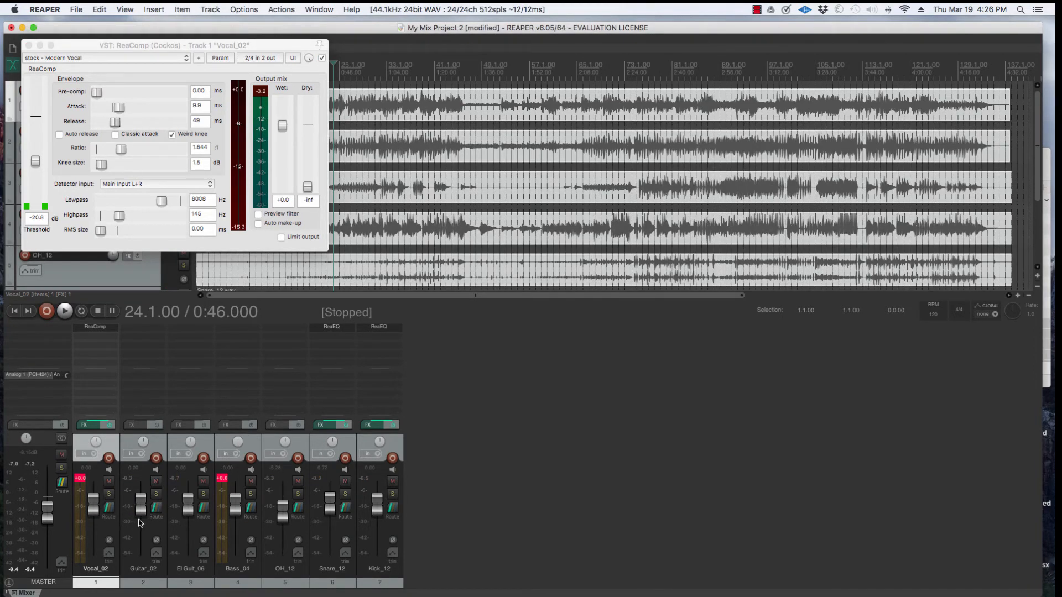
pyautogui.press('space')
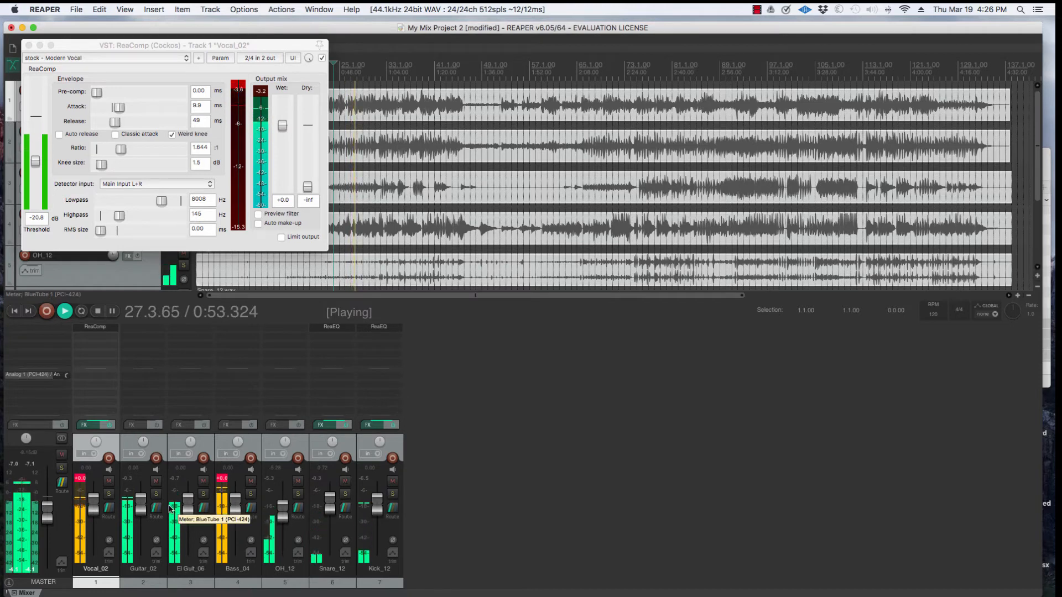
pyautogui.press('space')
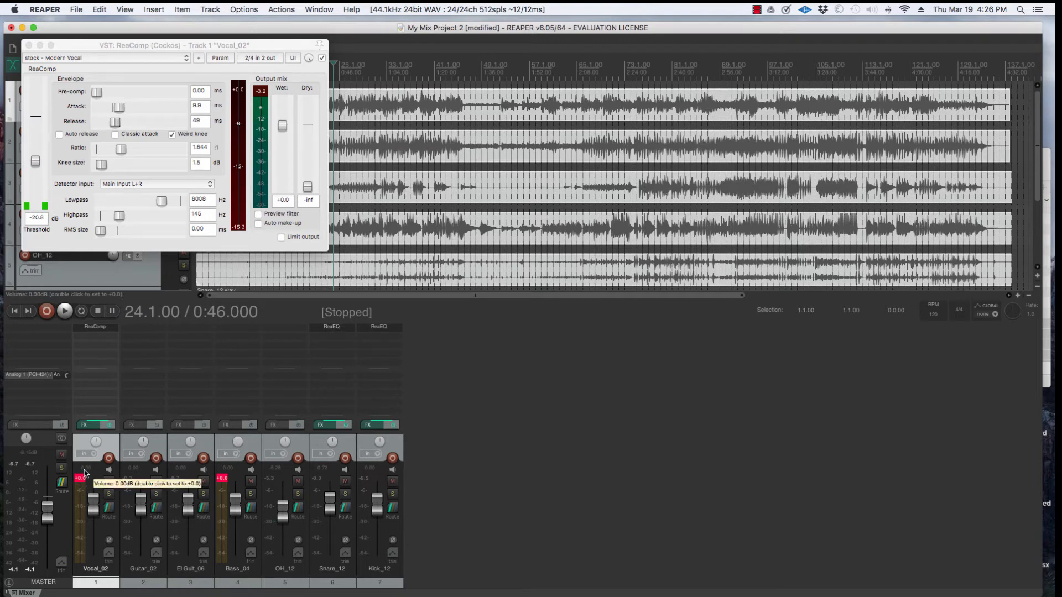
# - Insert Cockos ReaComp on the Bass_04 track and load the stock - Spanky Bass preset
pyautogui.click(239, 579)
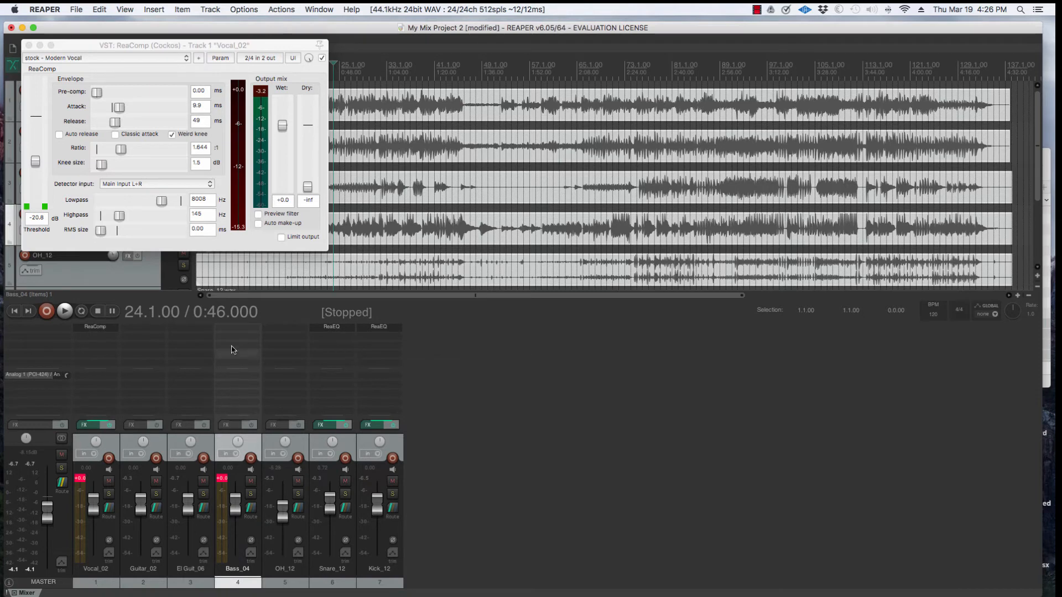
pyautogui.click(229, 328)
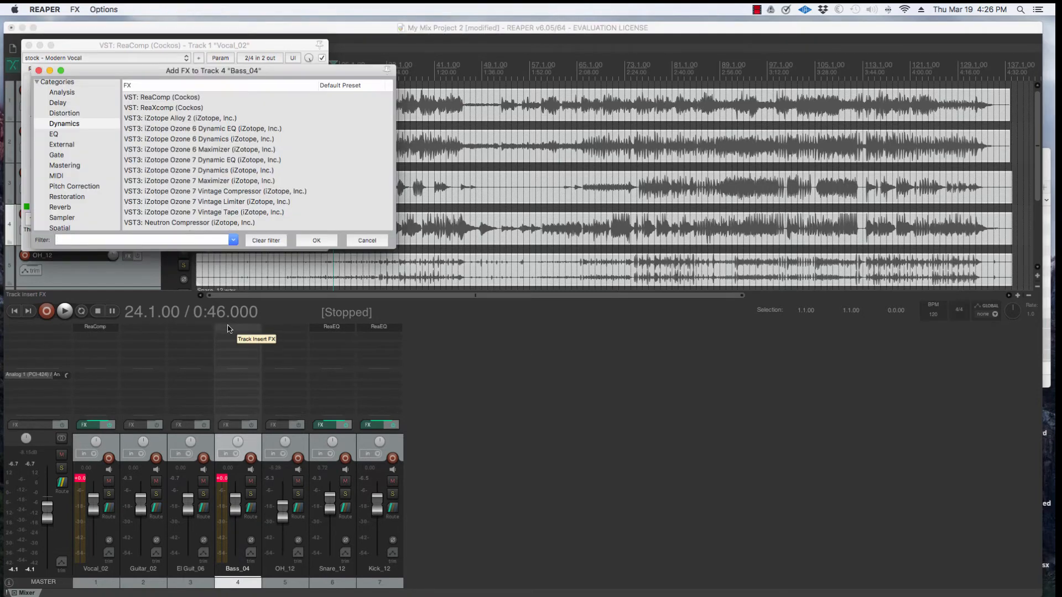
pyautogui.doubleClick(155, 98)
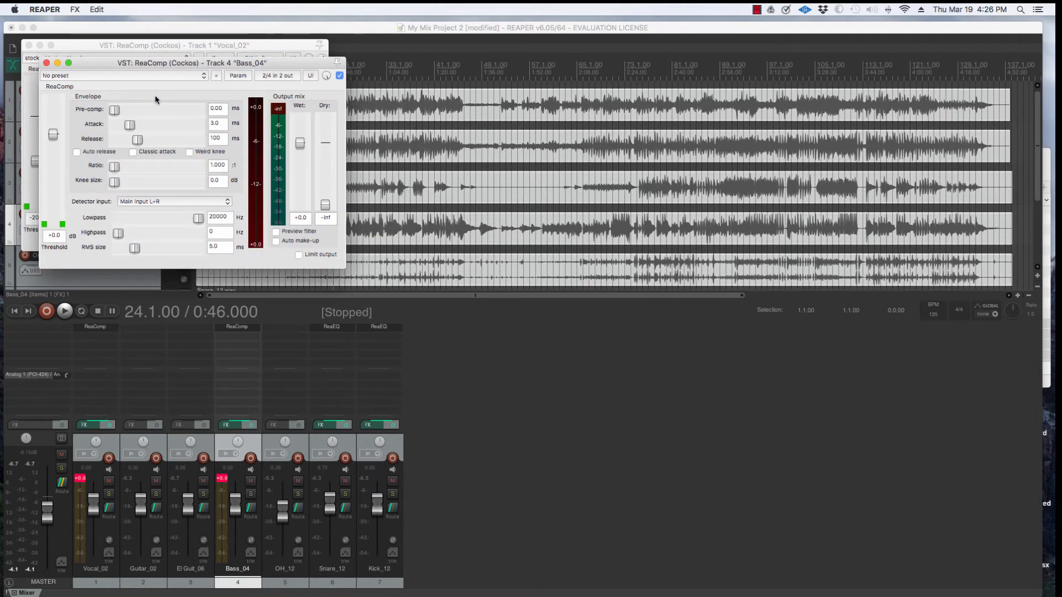
pyautogui.click(197, 78)
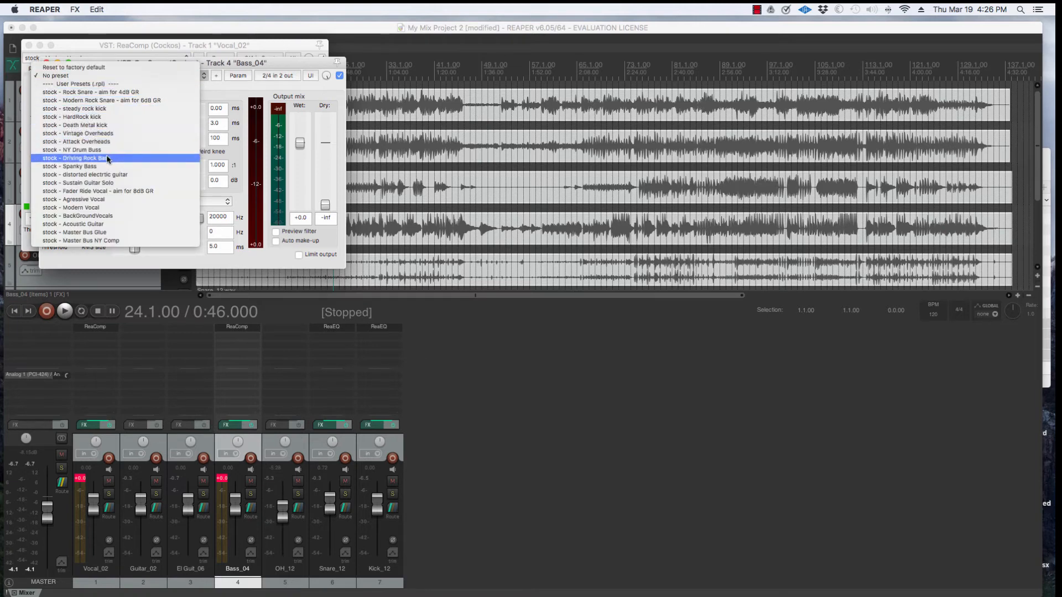
pyautogui.click(91, 166)
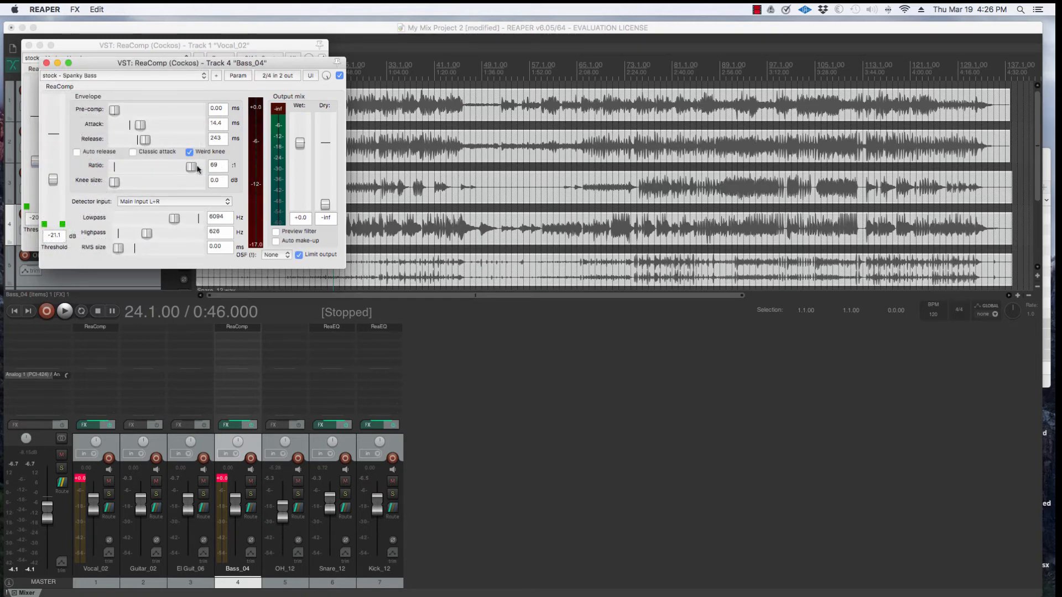
# - Solo Bass_04 and reduce its ReaComp ratio to about 1.574:1 while listening to playback
pyautogui.moveTo(149, 166); pyautogui.dragTo(148, 166)
pyautogui.click(251, 494)
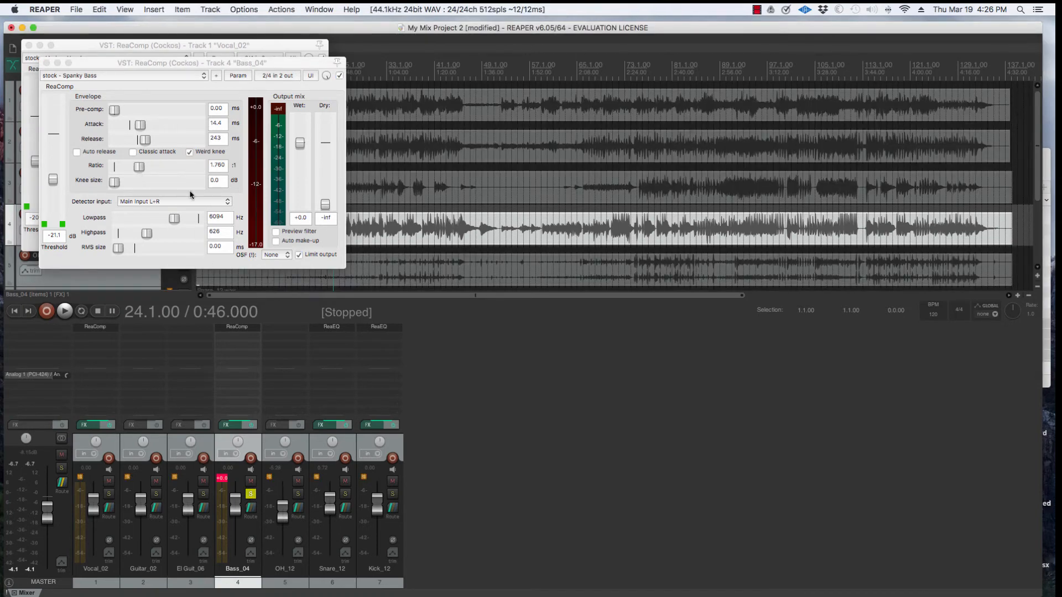
pyautogui.press('space')
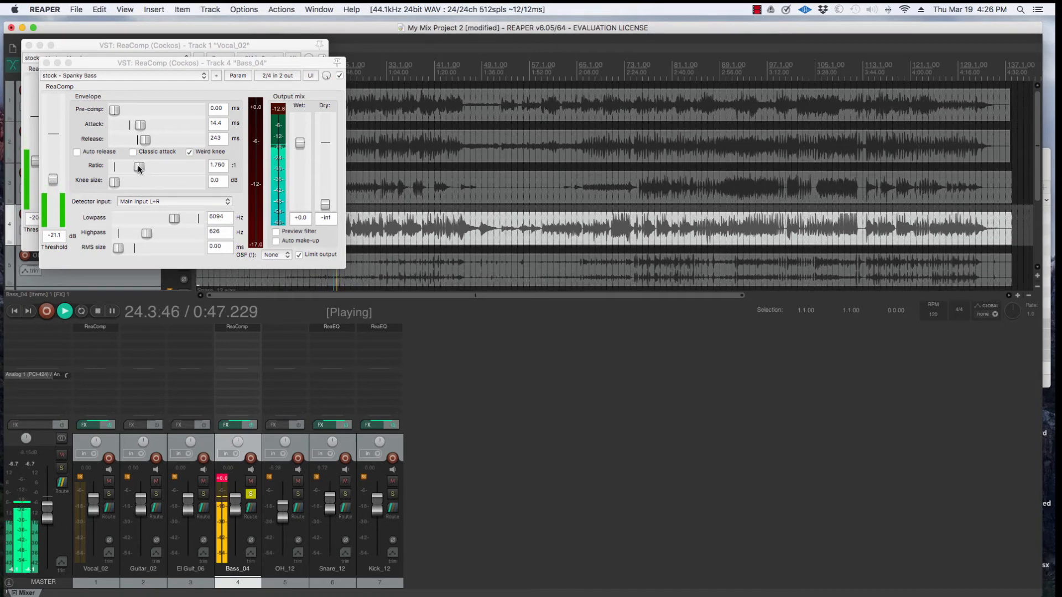
pyautogui.moveTo(139, 170); pyautogui.dragTo(132, 168)
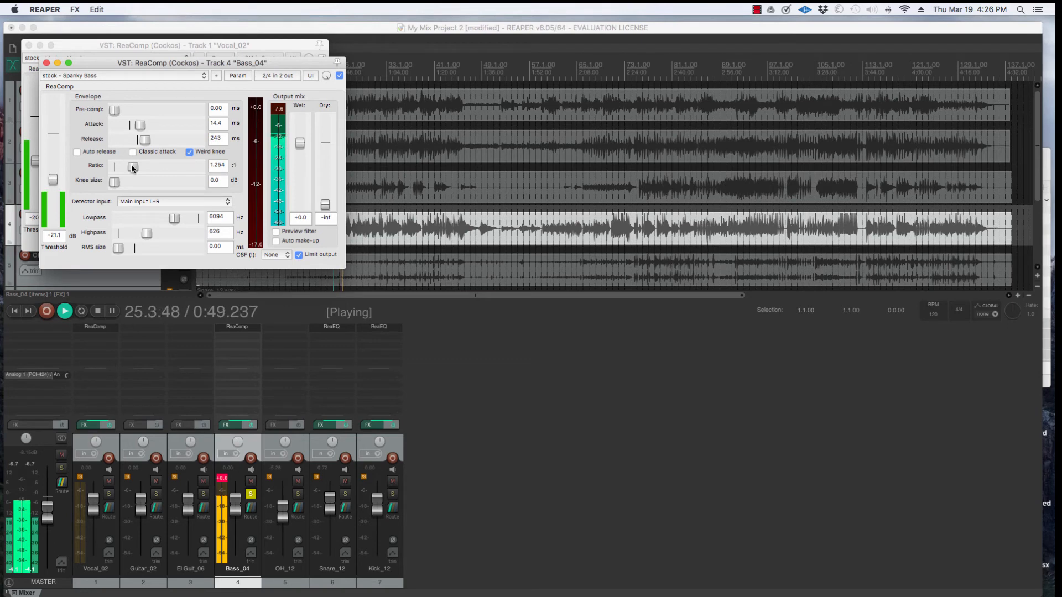
pyautogui.moveTo(131, 166)
pyautogui.mouseDown()
pyautogui.moveTo(192, 169)
pyautogui.moveTo(137, 166)
pyautogui.mouseUp()
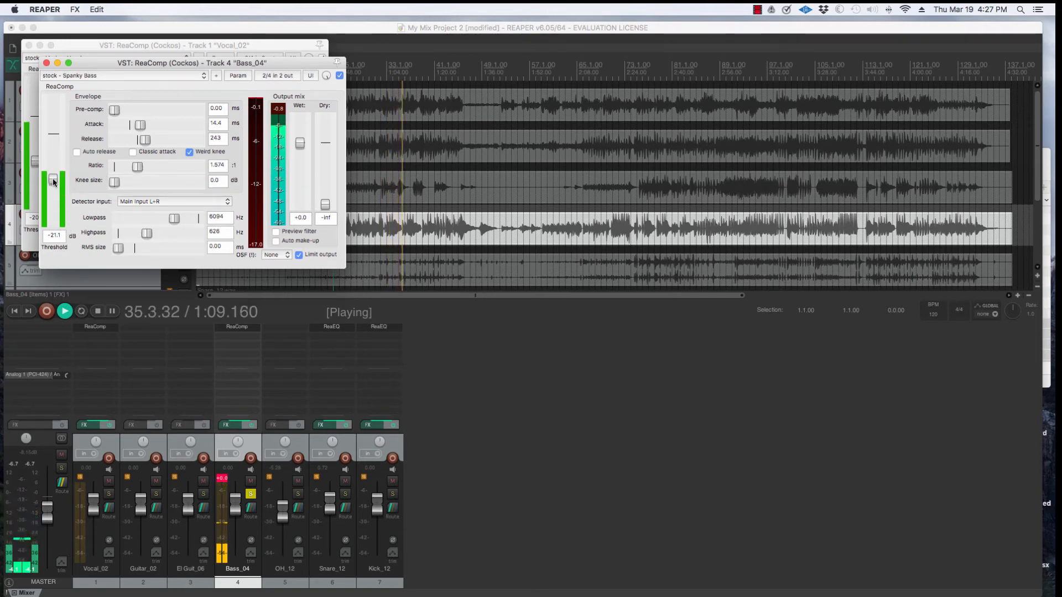
# - Lower the bass ReaComp threshold to about -22.6 dB and the Bass_04 volume to about -3.6 dB, clearing its clip indicator
pyautogui.moveTo(53, 182); pyautogui.dragTo(53, 184)
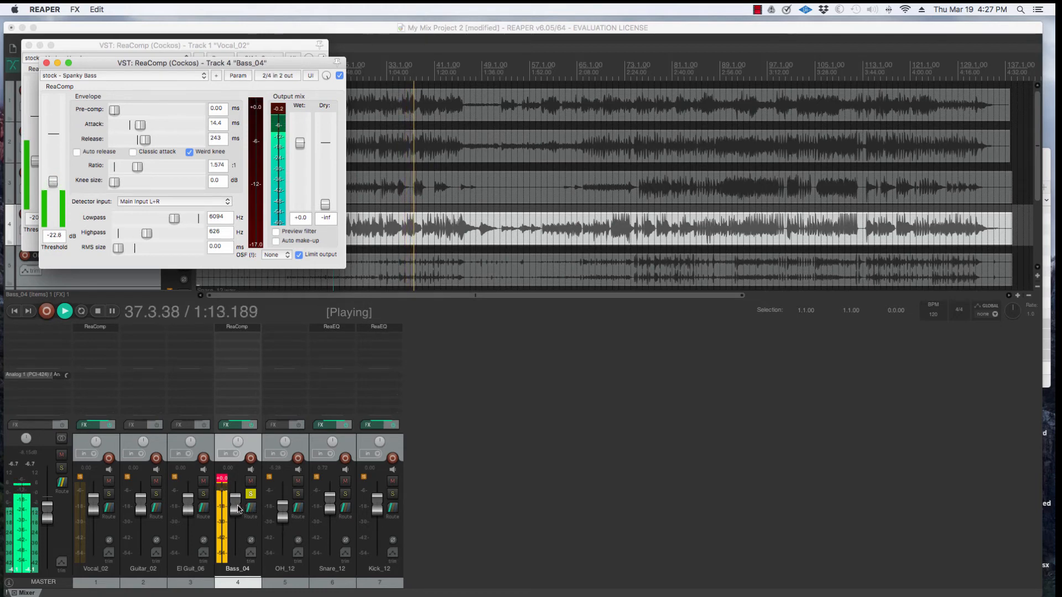
pyautogui.moveTo(236, 505); pyautogui.dragTo(235, 510)
pyautogui.click(225, 481)
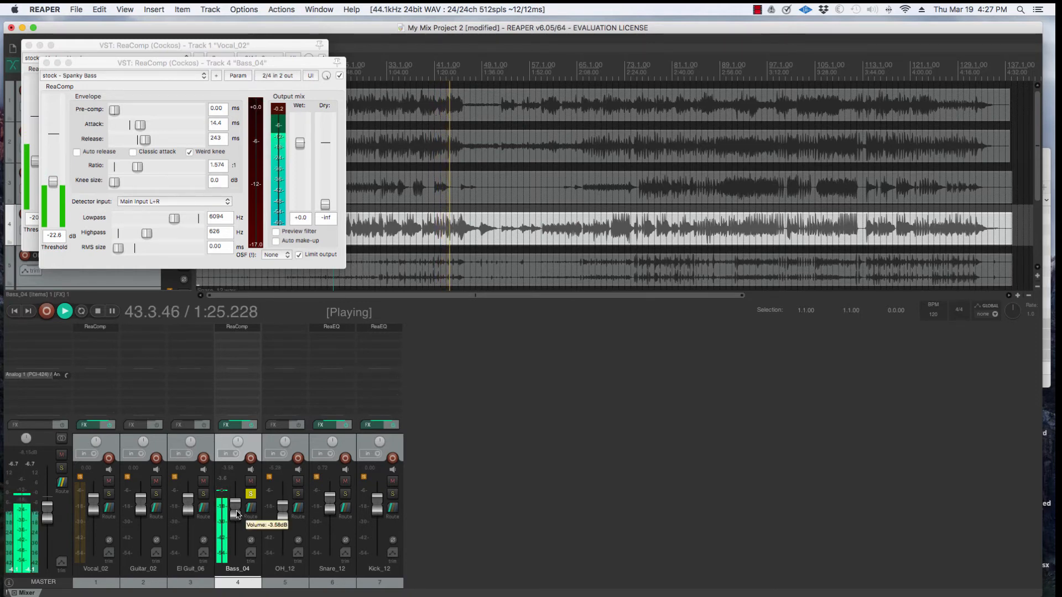
# - Unsolo Bass_04, lower the Vocal_02 volume slightly against the full mix, and stop playback
pyautogui.click(251, 495)
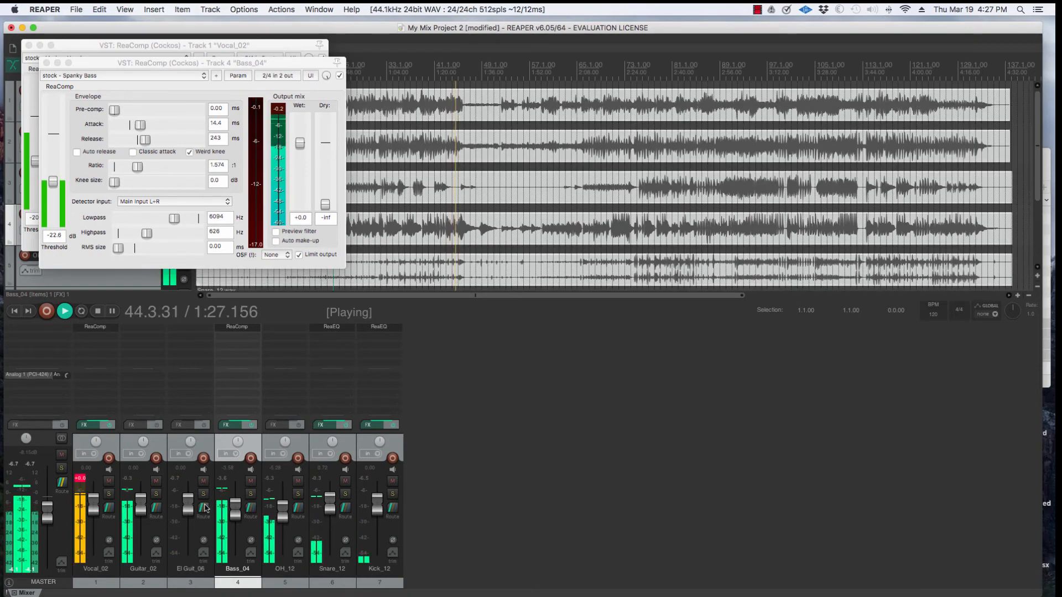
pyautogui.moveTo(92, 505); pyautogui.dragTo(93, 509)
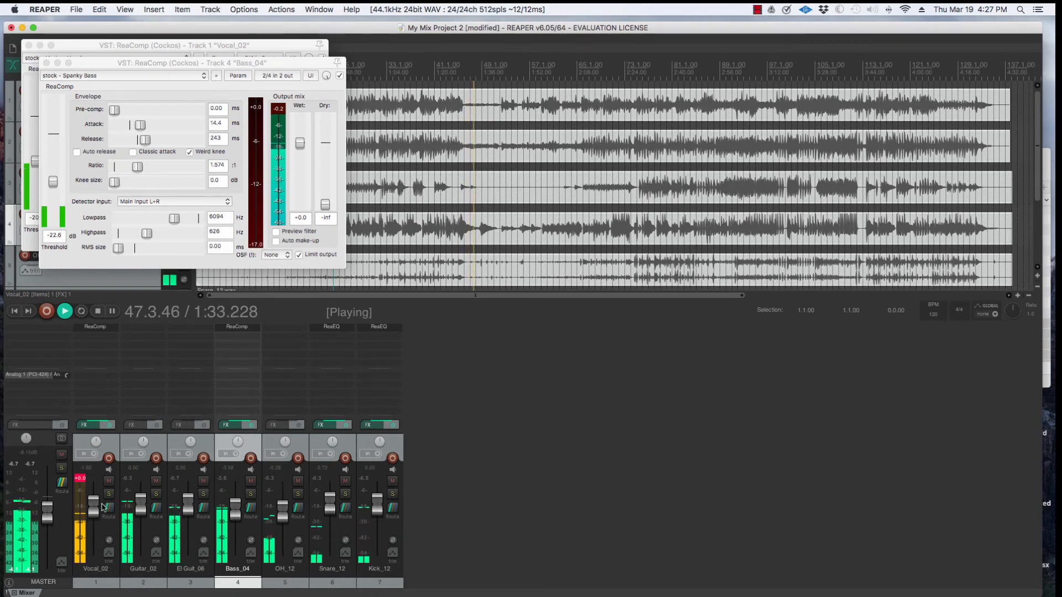
pyautogui.press('space')
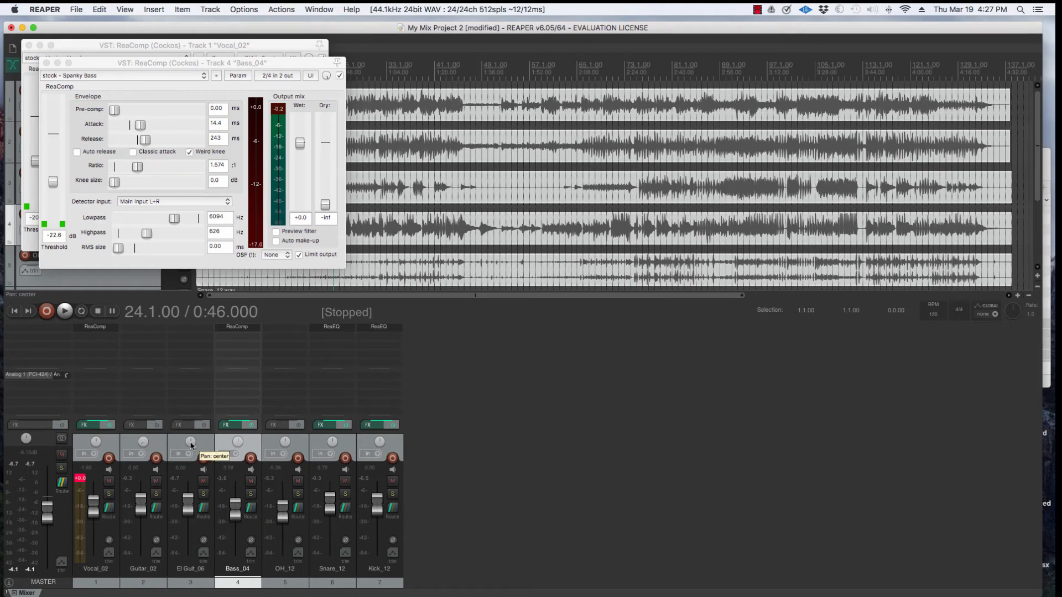
# - Pan El Guit_06 to the right, opposite Guitar_02, and audition the two guitars soloed together
pyautogui.moveTo(190, 442); pyautogui.dragTo(191, 425)
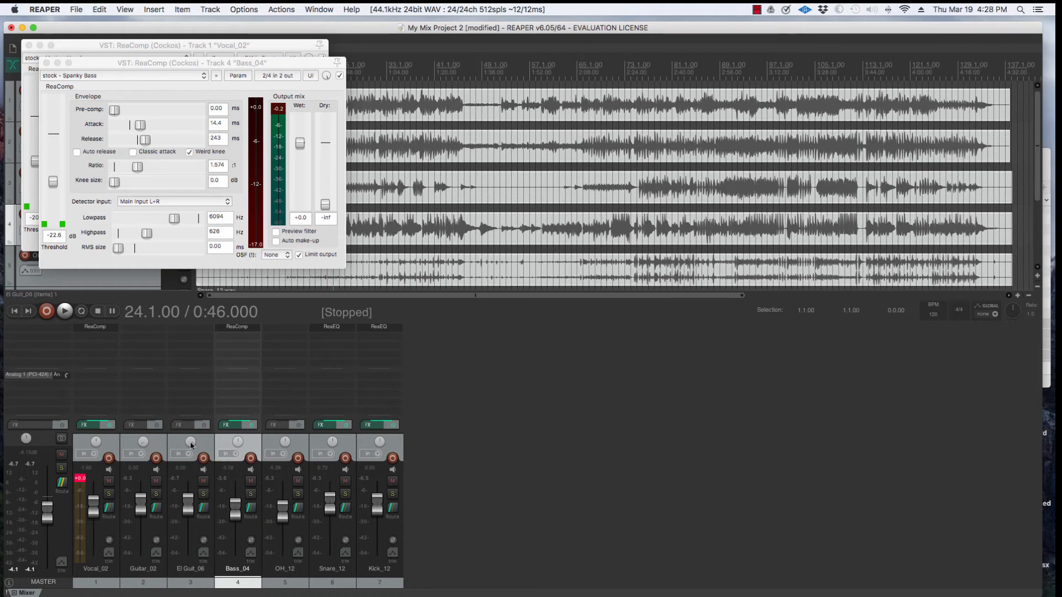
pyautogui.click(158, 494)
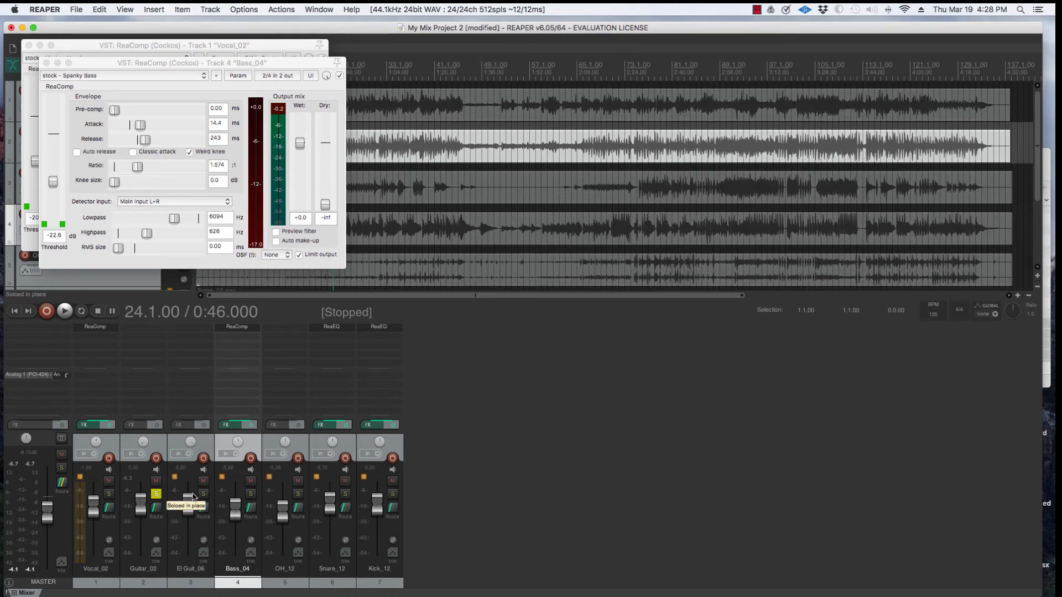
pyautogui.click(203, 494)
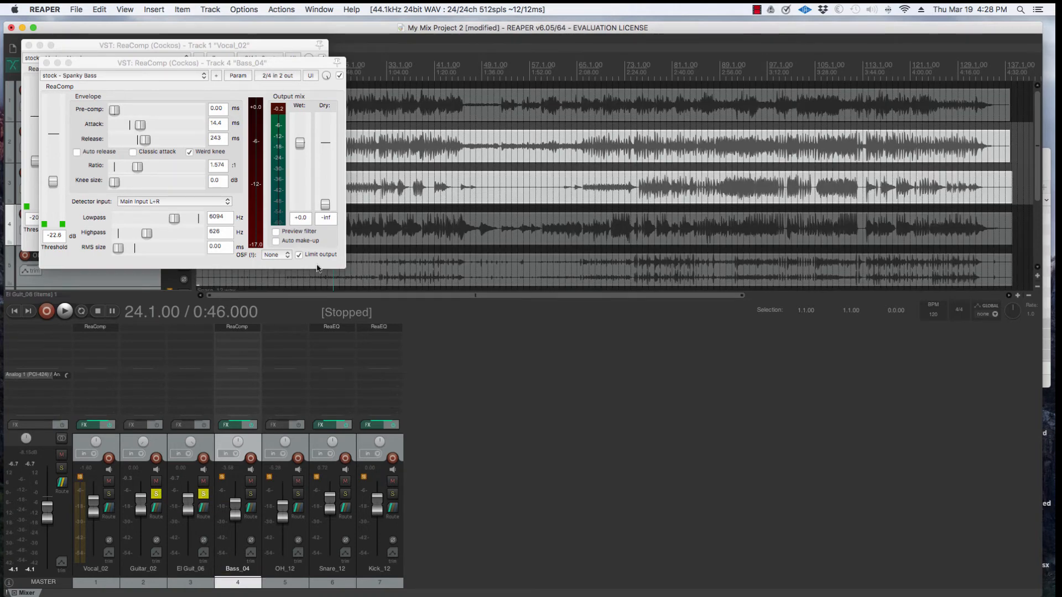
pyautogui.press('space')
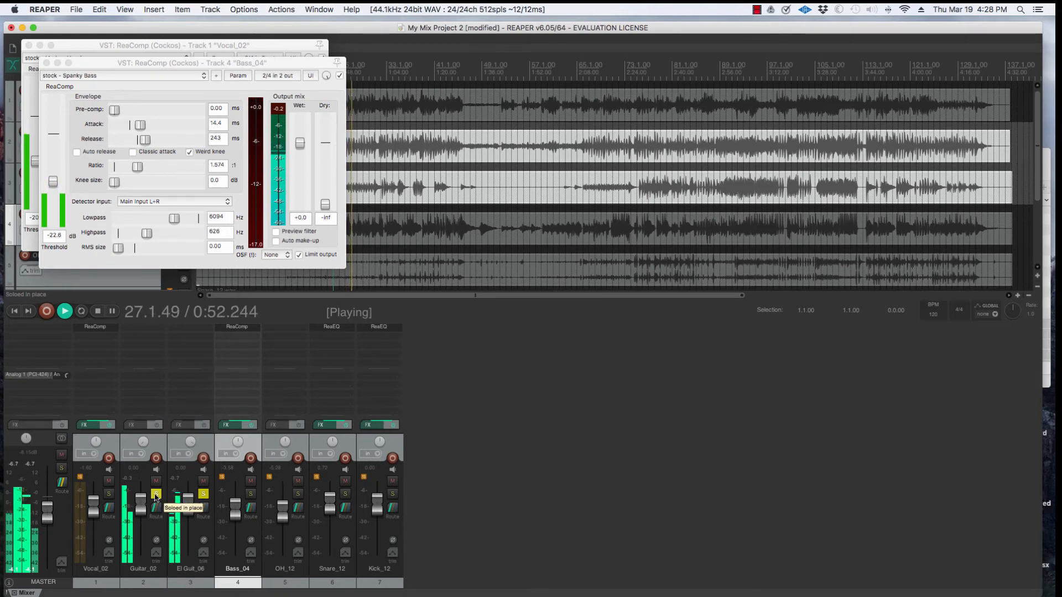
pyautogui.press('space')
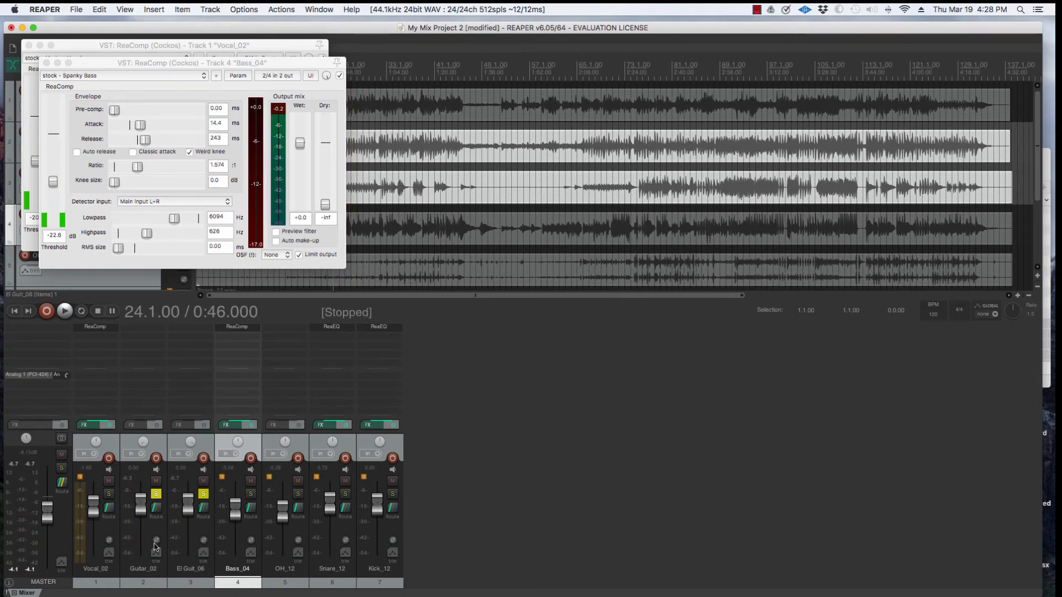
# - Solo Vocal_02 with the two guitars, lower its volume during playback, and compare the guitars with and without the vocal
pyautogui.click(147, 575)
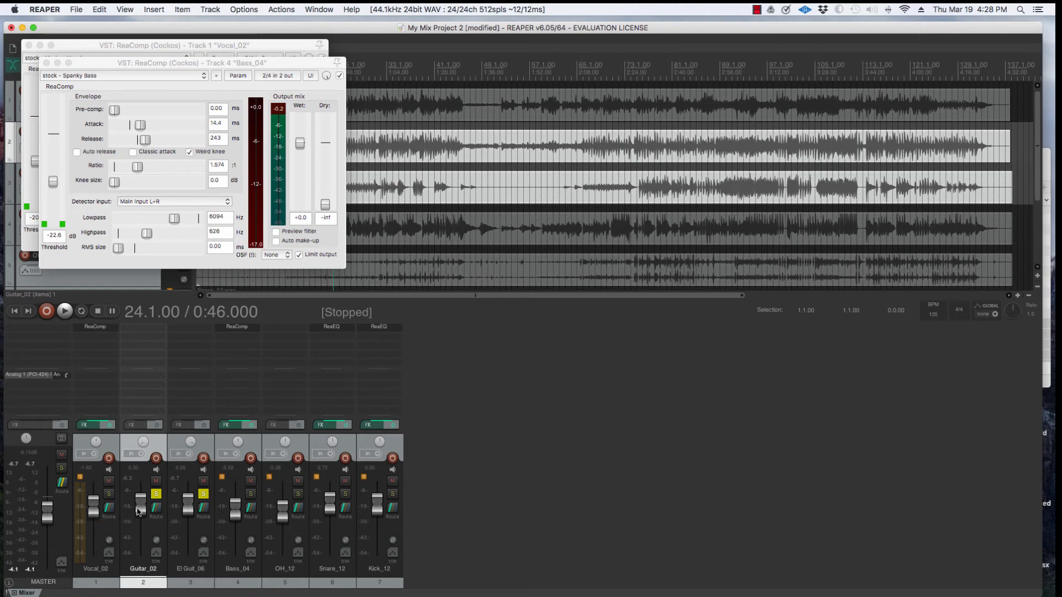
pyautogui.click(108, 494)
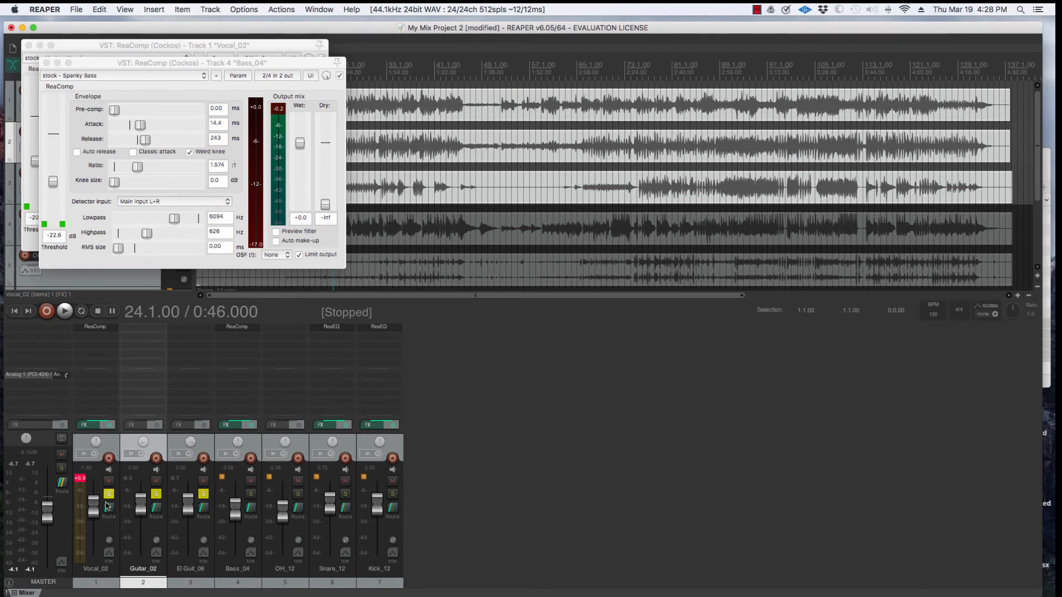
pyautogui.press('space')
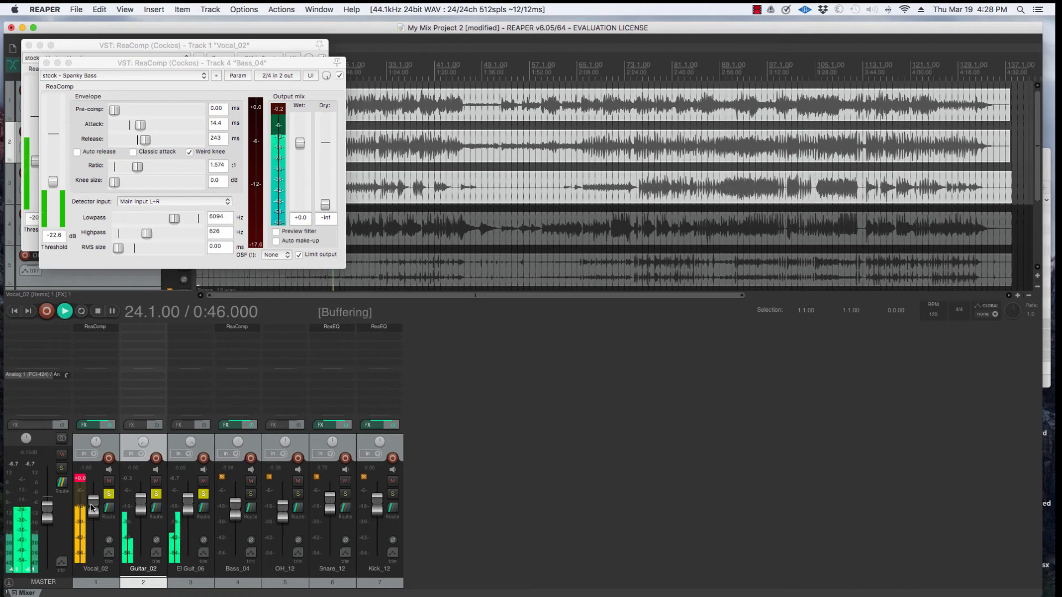
pyautogui.moveTo(94, 501); pyautogui.dragTo(94, 510)
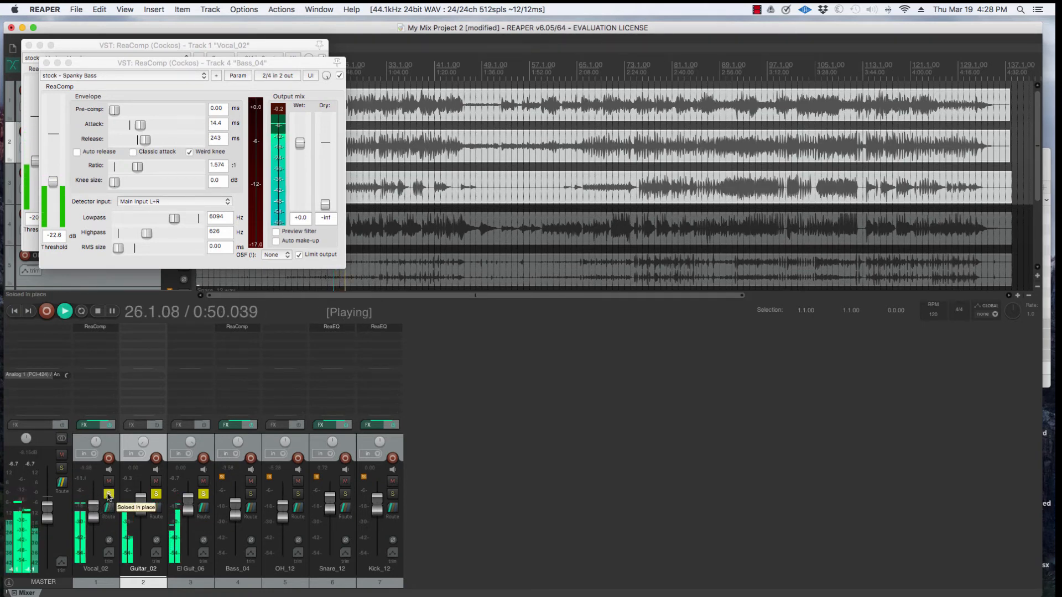
pyautogui.click(109, 495)
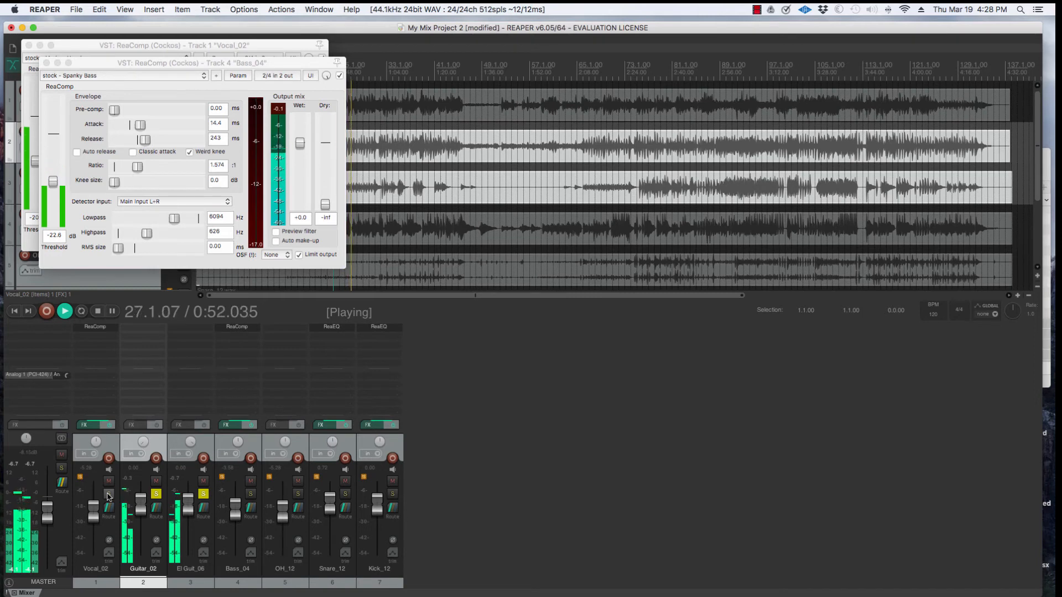
pyautogui.click(108, 495)
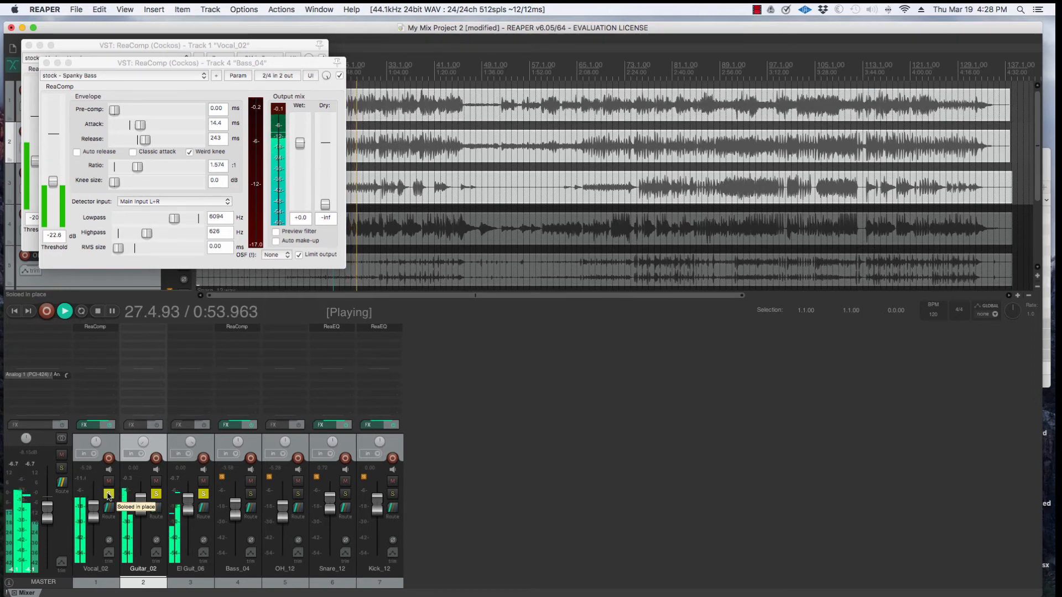
pyautogui.press('space')
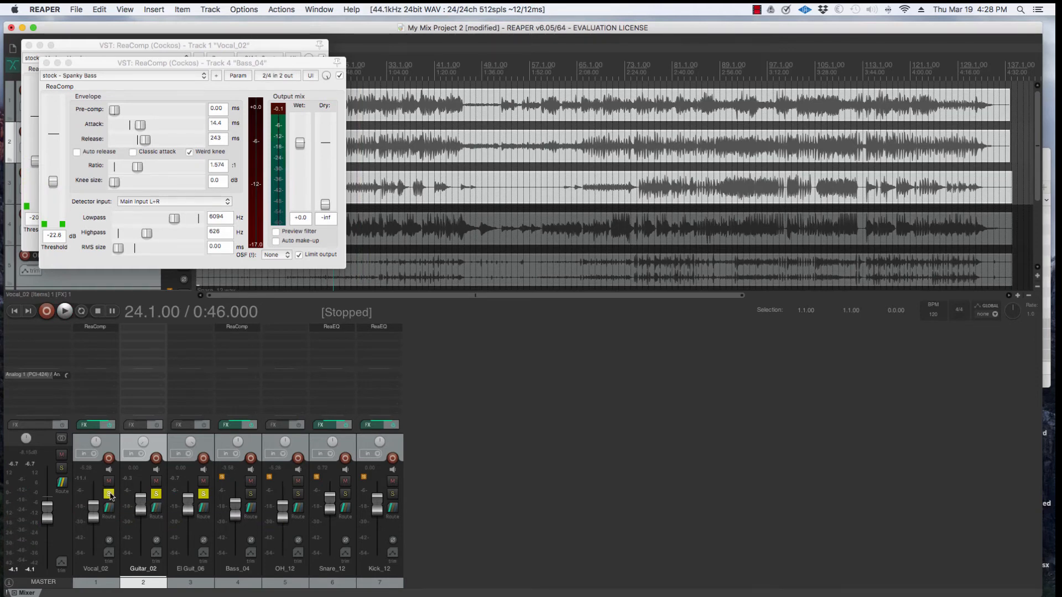
# - Unsolo El Guit_06, Guitar_02 and Vocal_02, and close the bass and vocal ReaComp windows
pyautogui.click(203, 494)
pyautogui.click(159, 495)
pyautogui.click(110, 494)
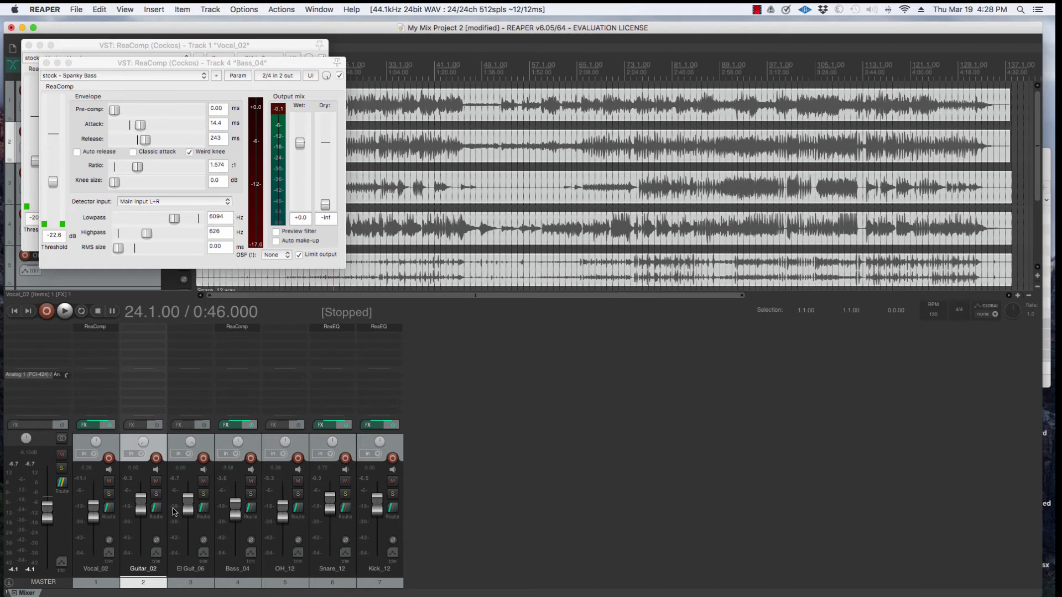
pyautogui.click(46, 64)
pyautogui.click(29, 45)
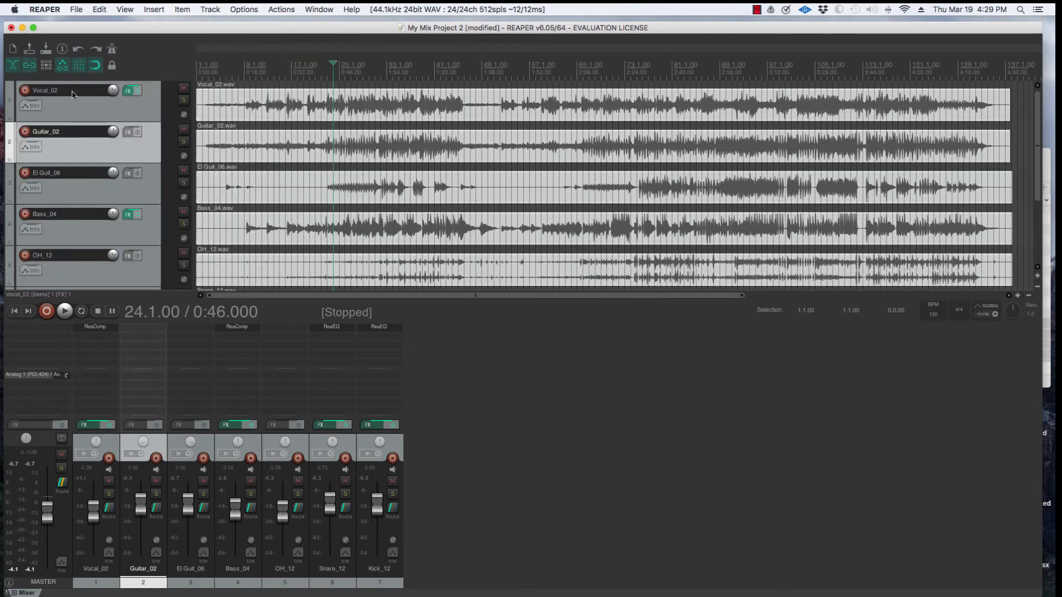
# - Insert a new track after Kick_12 and name it Reverb 1
pyautogui.click(466, 400)
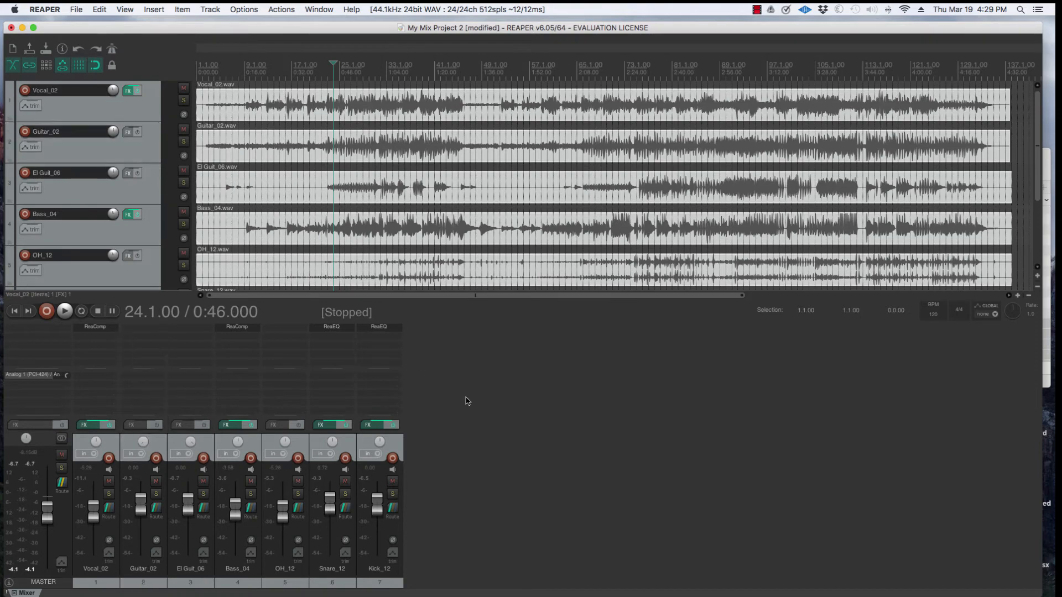
pyautogui.click(388, 582)
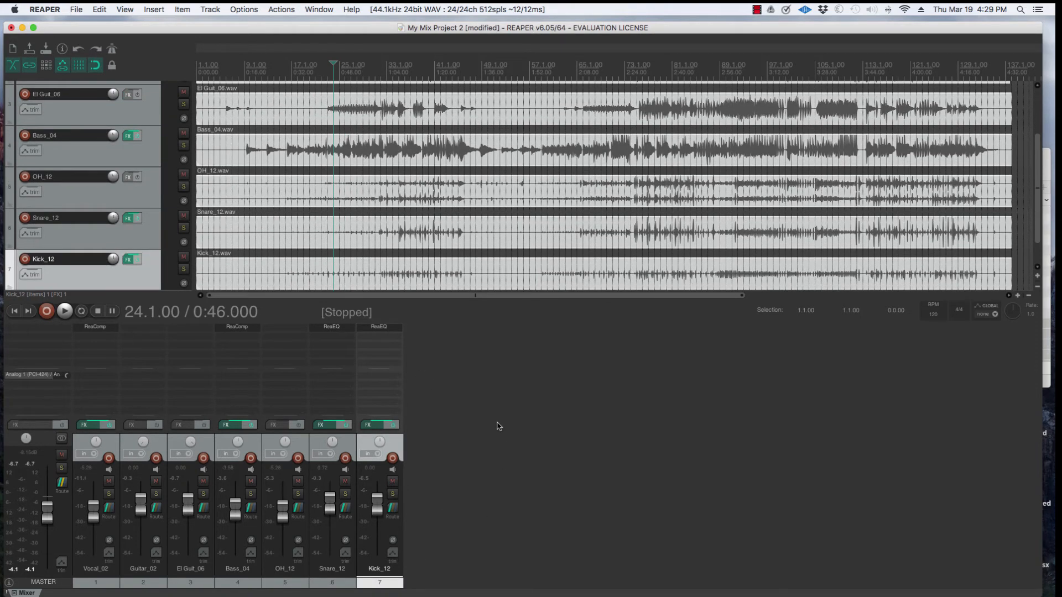
pyautogui.click(210, 10)
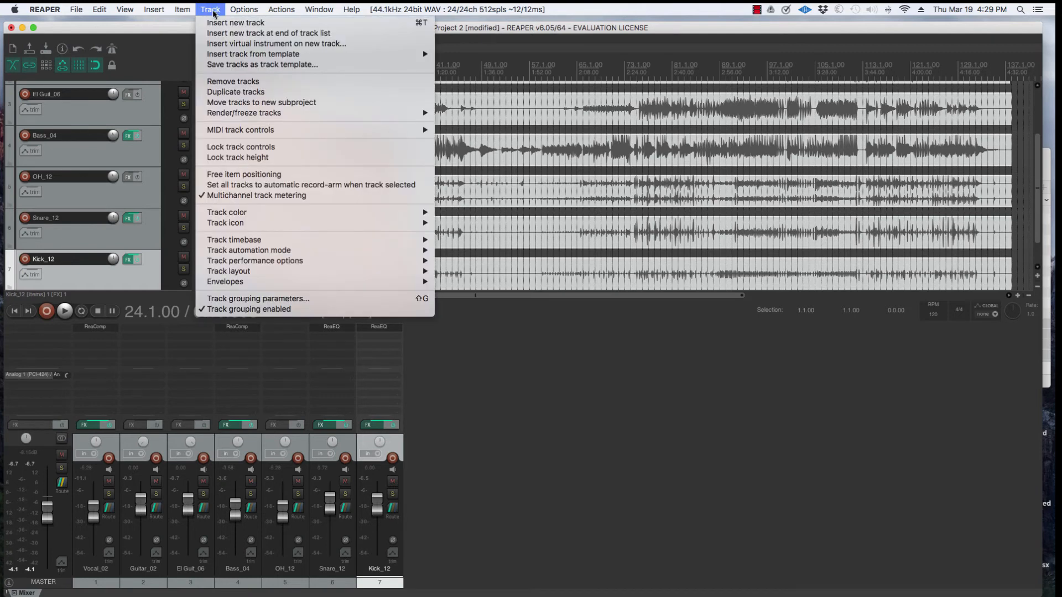
pyautogui.click(241, 23)
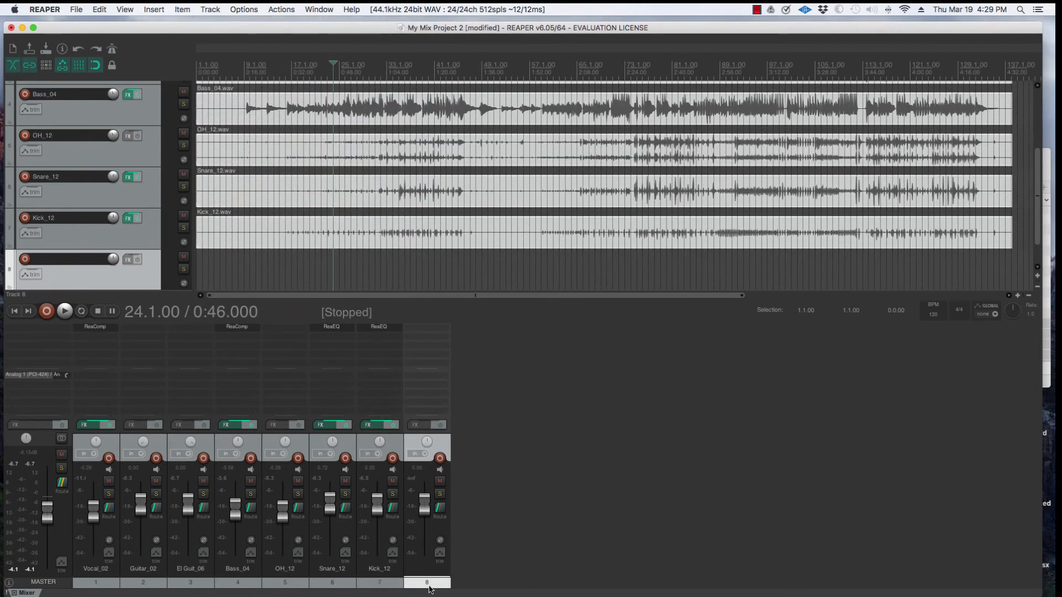
pyautogui.doubleClick(56, 261)
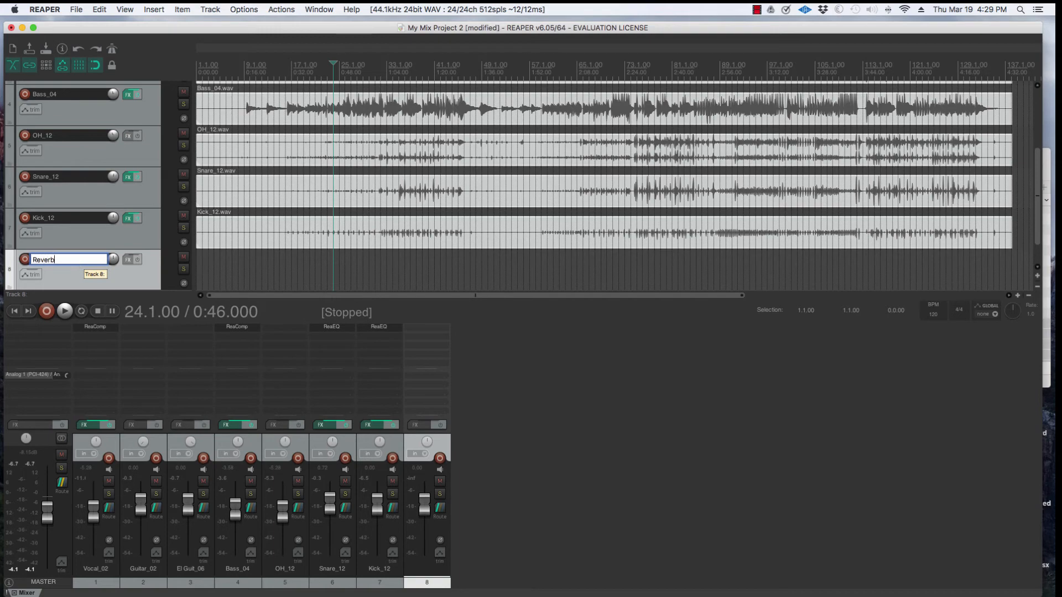
pyautogui.scroll(5, 83, 263)
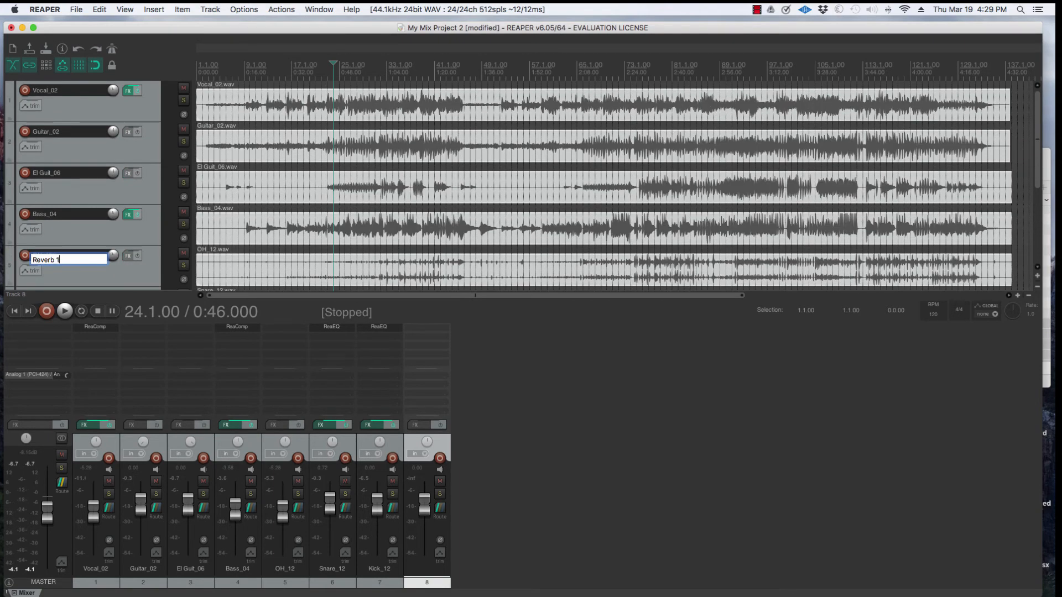
pyautogui.press('Return')
# - Add the ReaVerb (Cockos) plug-in from the Reverb category to the Reverb 1 track
pyautogui.doubleClick(417, 331)
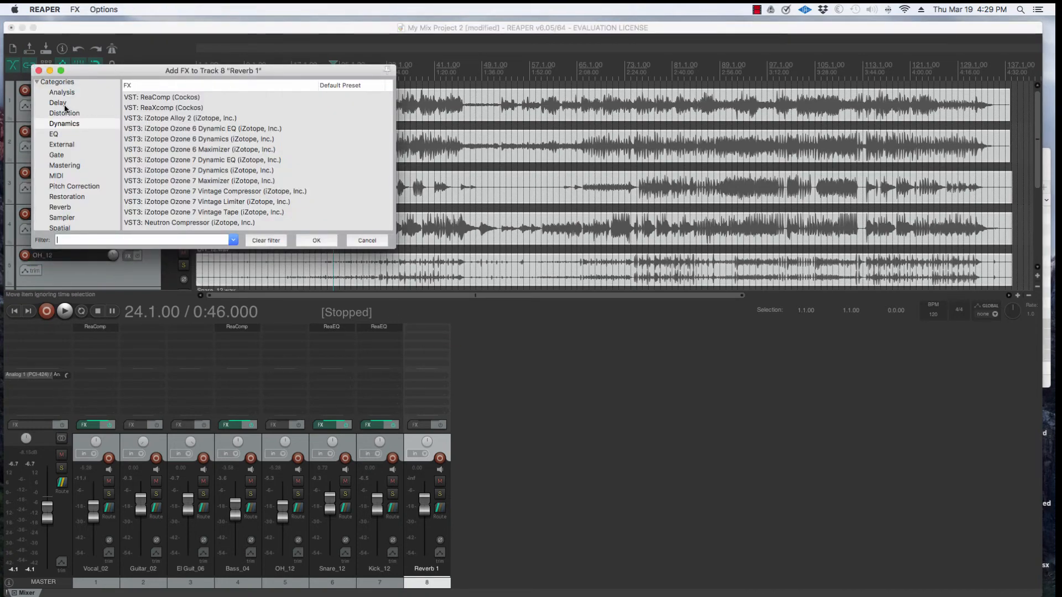
pyautogui.click(69, 208)
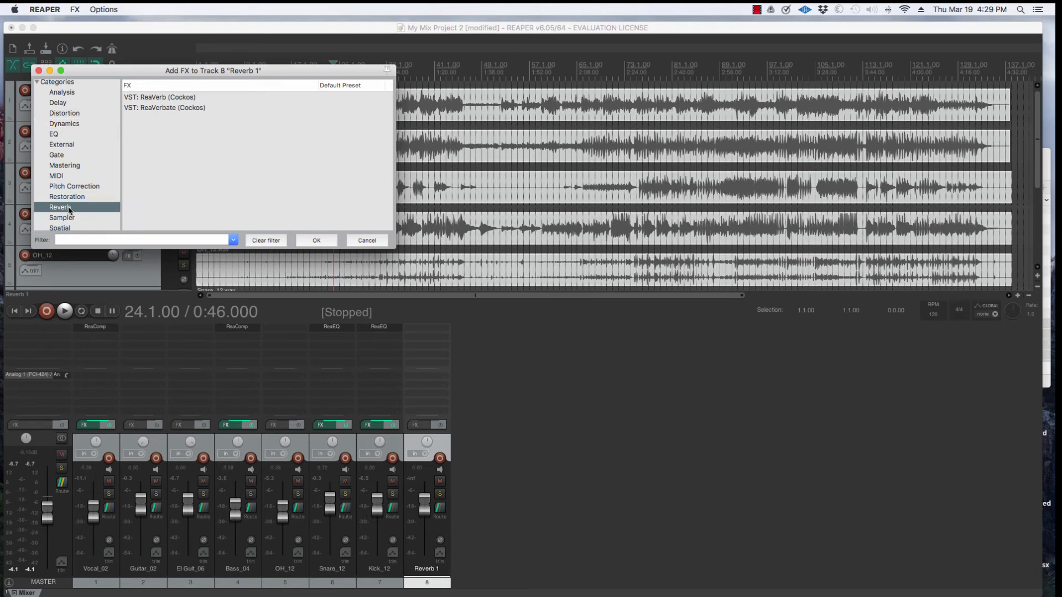
pyautogui.click(157, 108)
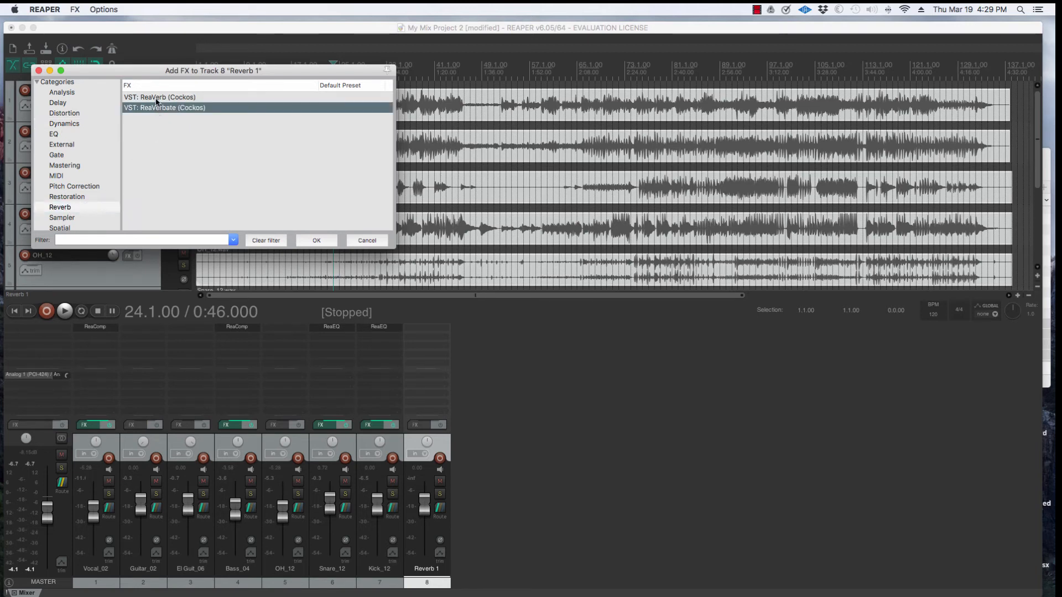
pyautogui.click(155, 99)
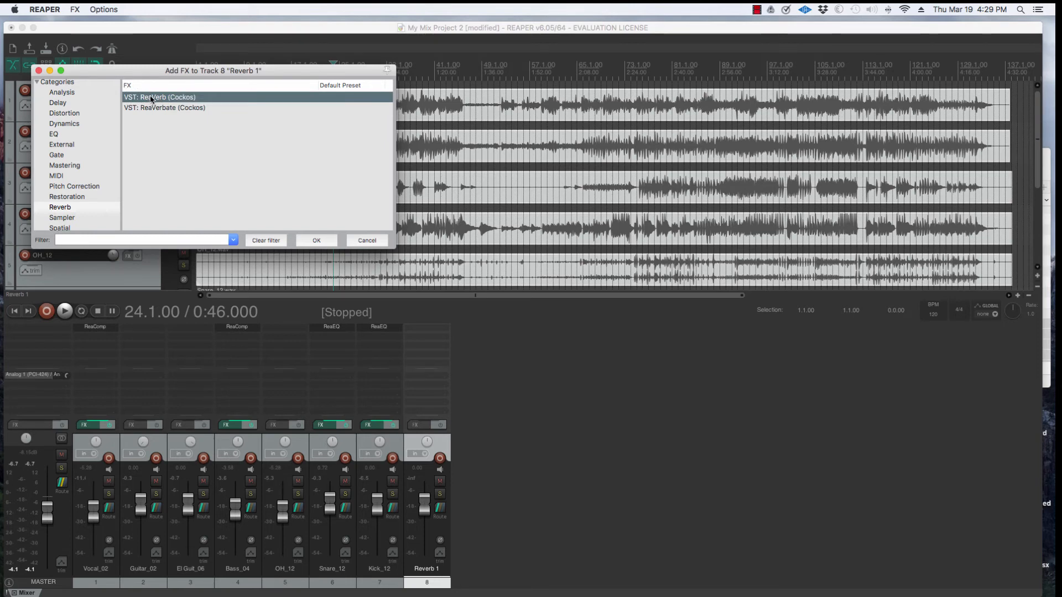
pyautogui.doubleClick(151, 98)
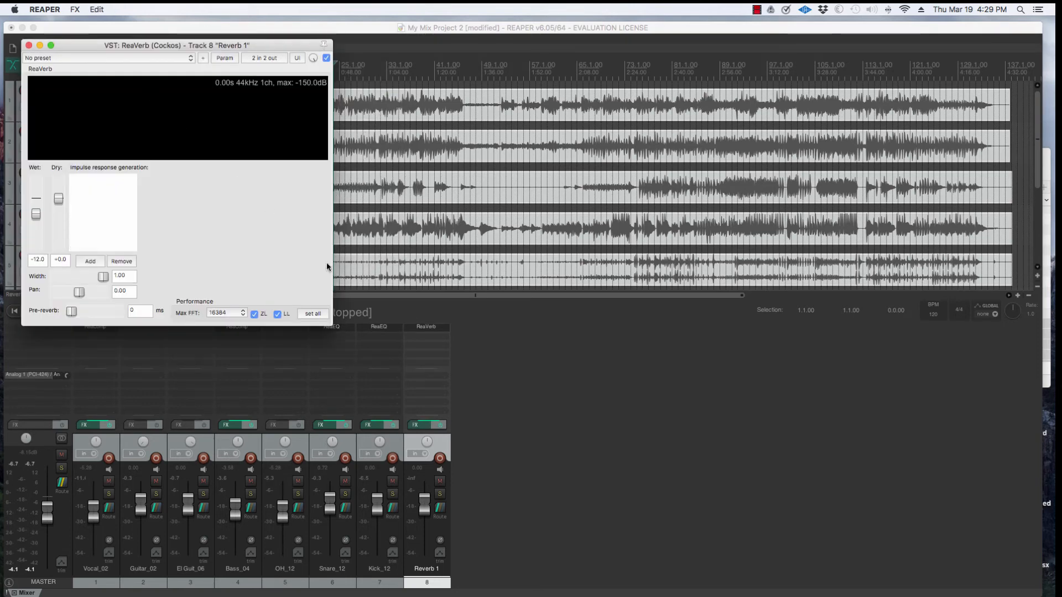
# - Load ReaVerb's sweetverbo preset, disable its Echo Generator, and close the plug-in window
pyautogui.moveTo(333, 324); pyautogui.dragTo(413, 372)
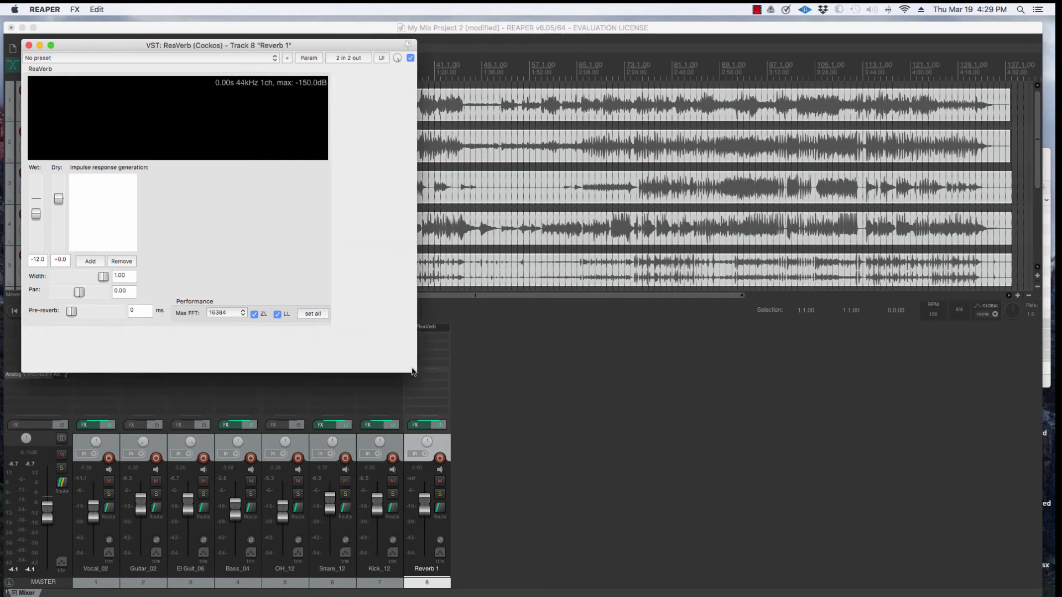
pyautogui.click(272, 57)
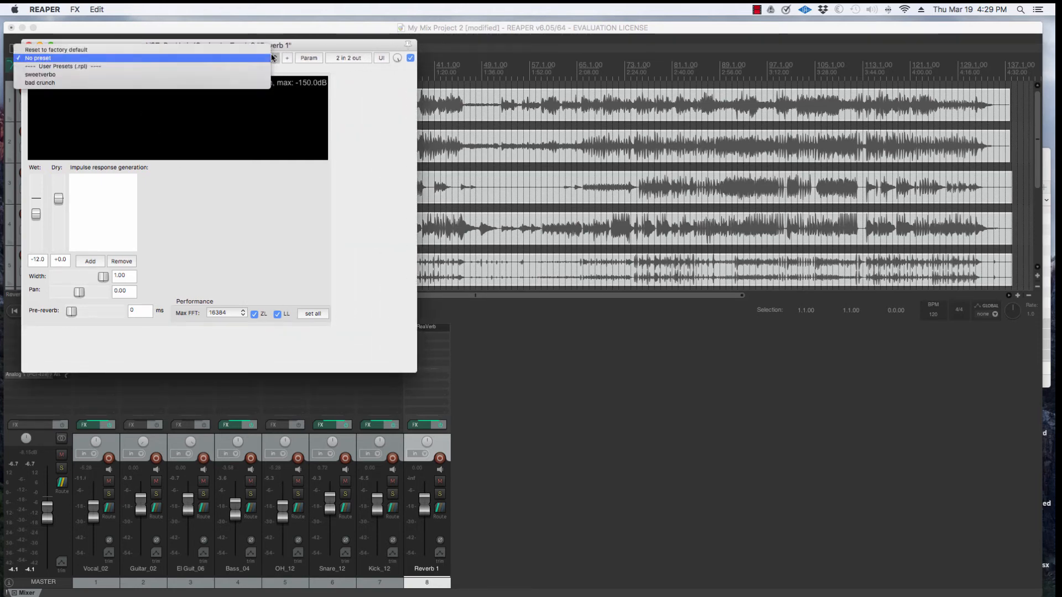
pyautogui.click(56, 77)
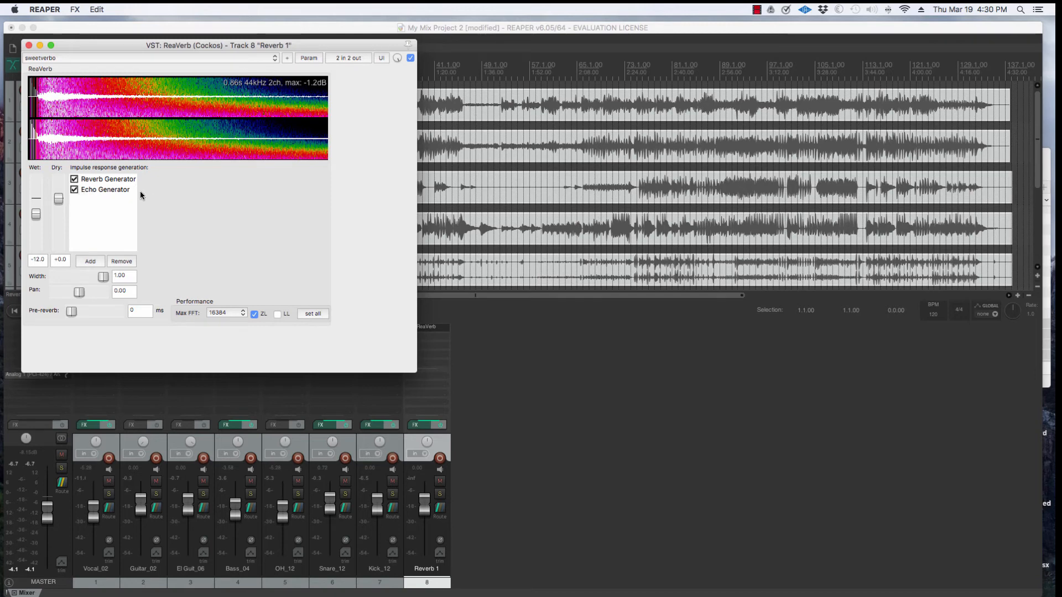
pyautogui.click(75, 191)
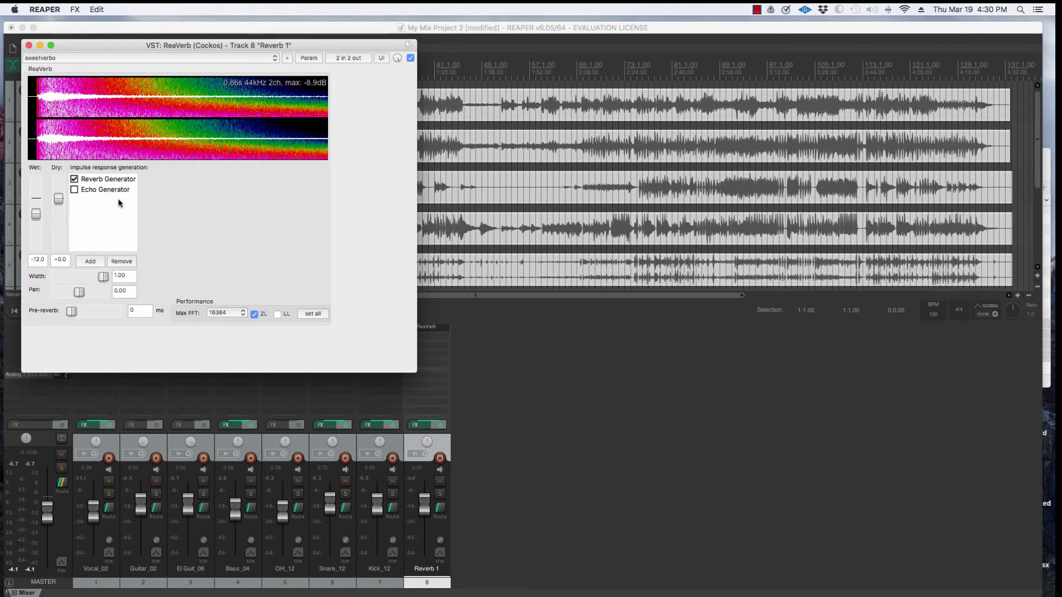
pyautogui.moveTo(80, 50); pyautogui.dragTo(535, 131)
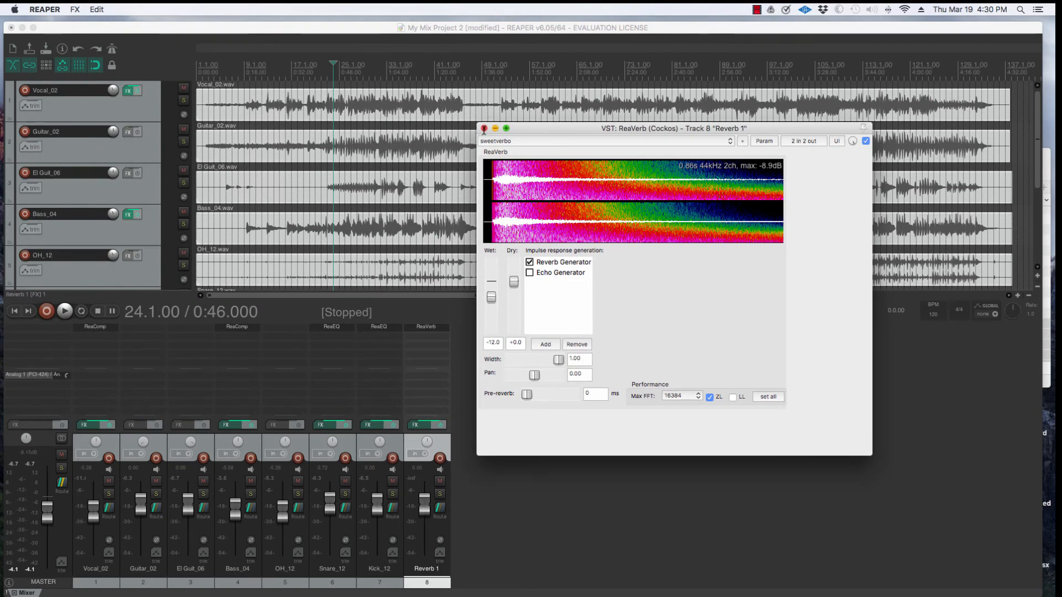
pyautogui.click(484, 128)
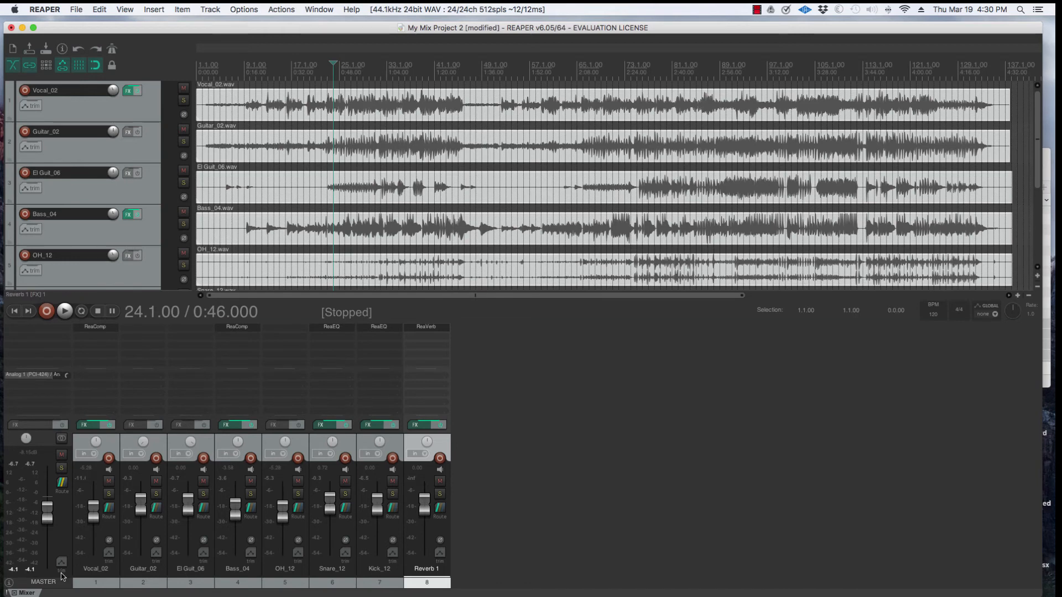
# - Add a send from Vocal_02 to Reverb 1 at about -21.1 dB and close the routing window
pyautogui.click(95, 578)
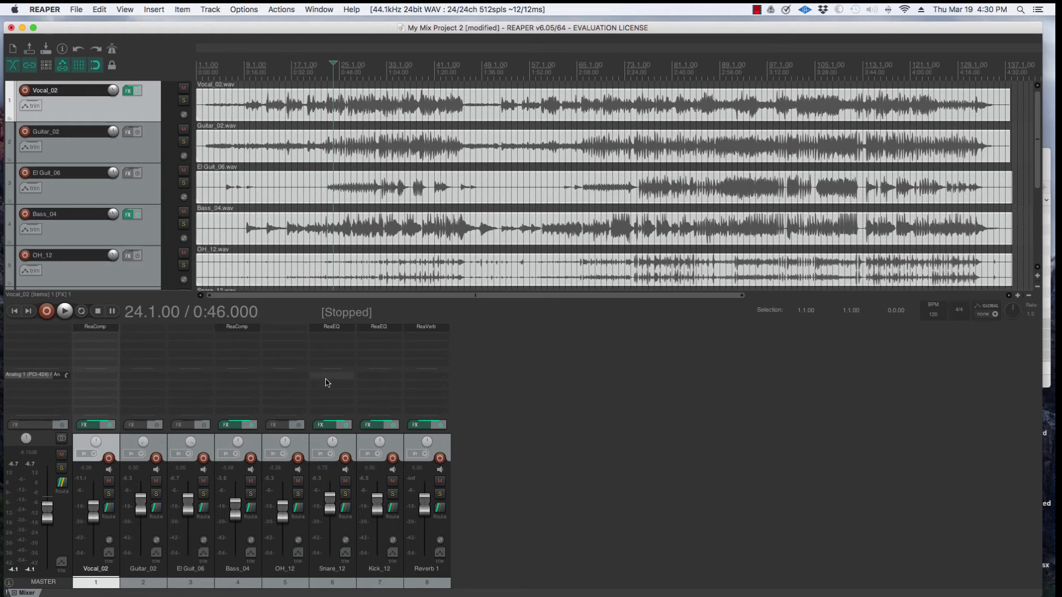
pyautogui.click(80, 377)
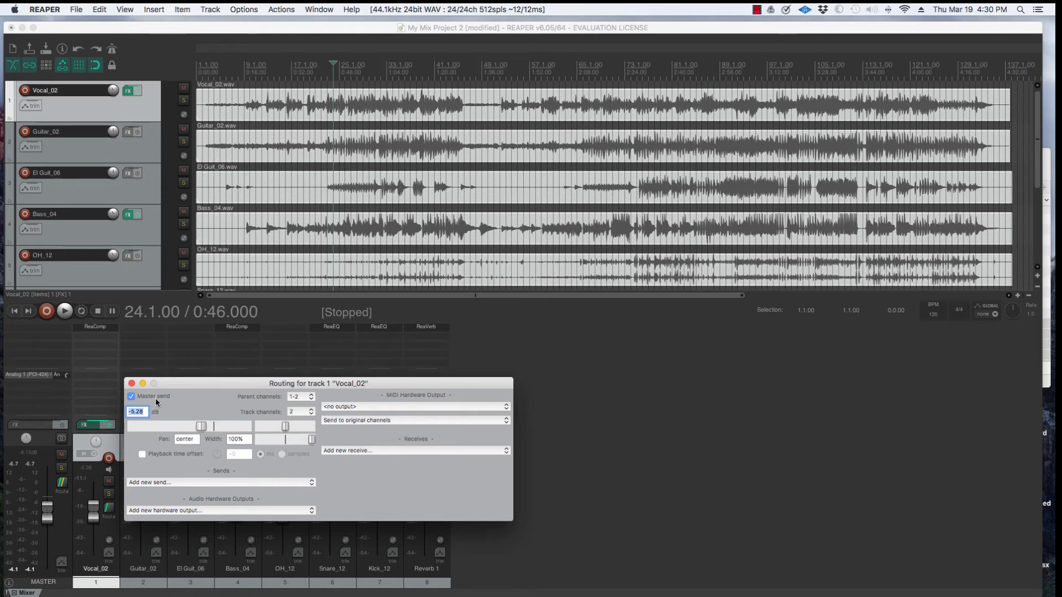
pyautogui.click(166, 484)
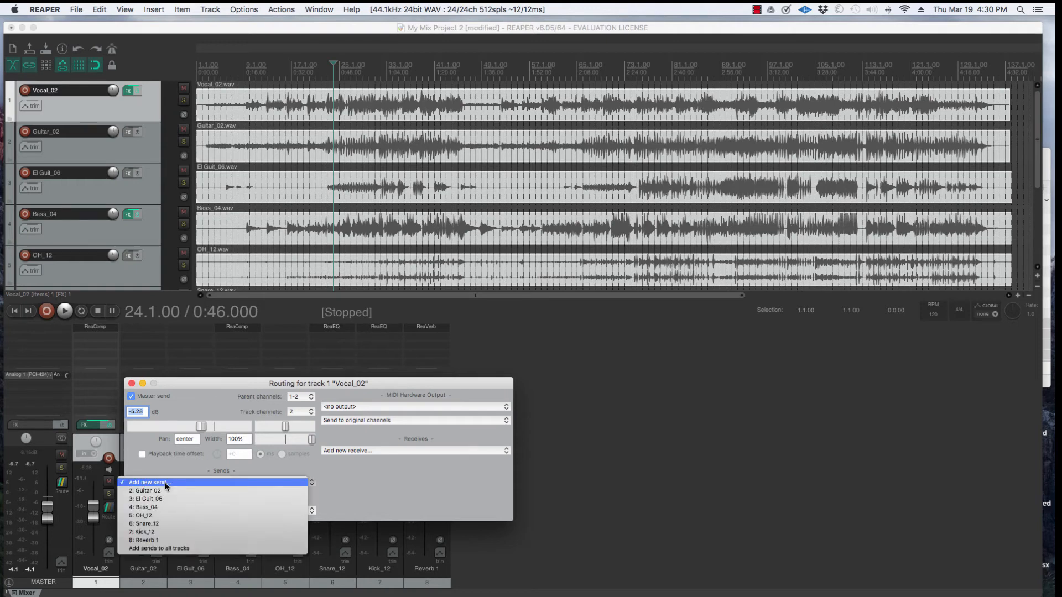
pyautogui.click(155, 541)
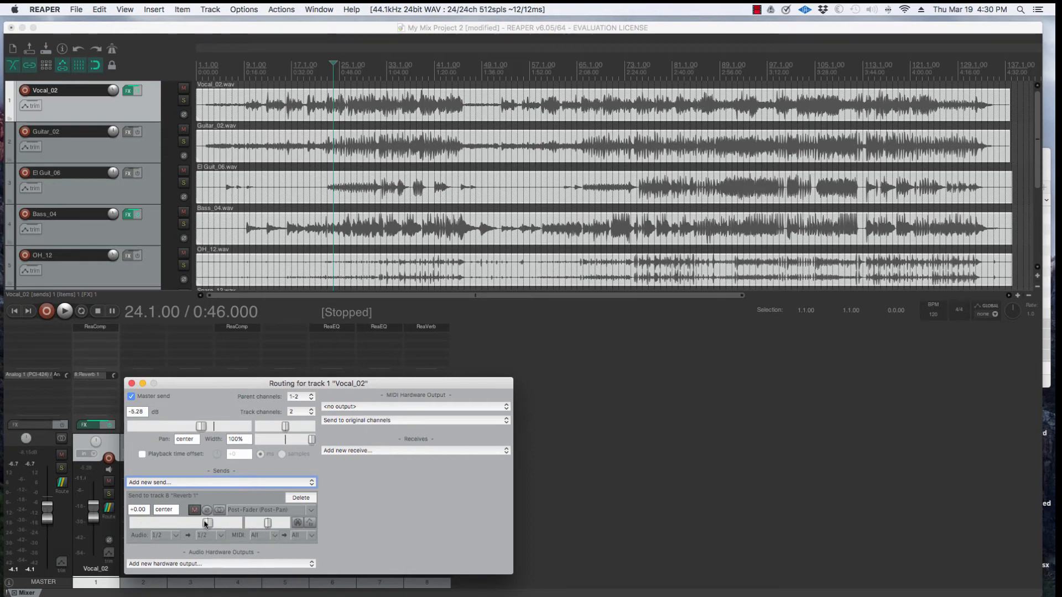
pyautogui.moveTo(207, 524); pyautogui.dragTo(170, 524)
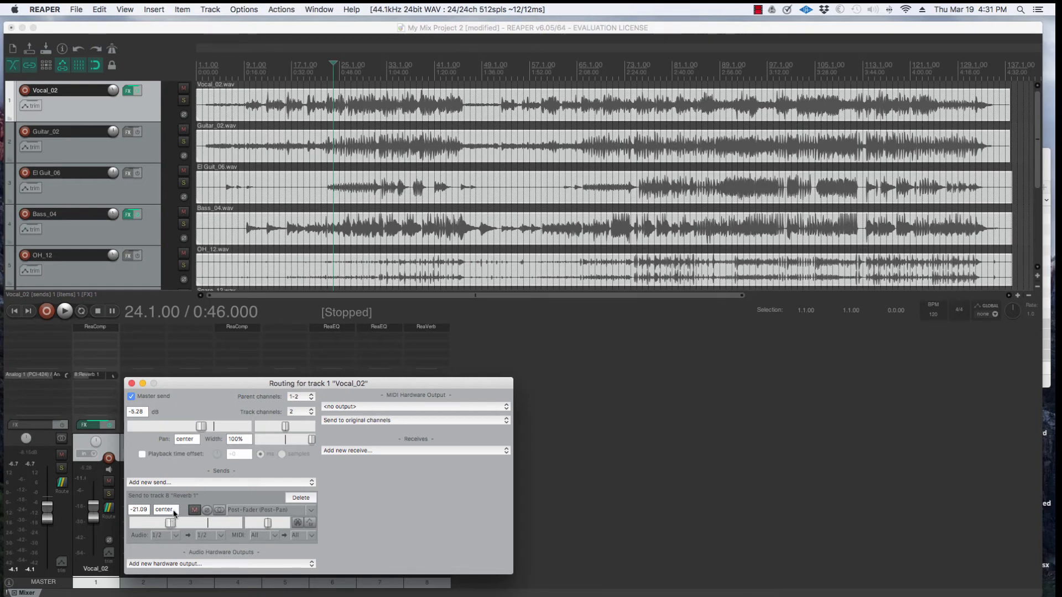
pyautogui.click(131, 383)
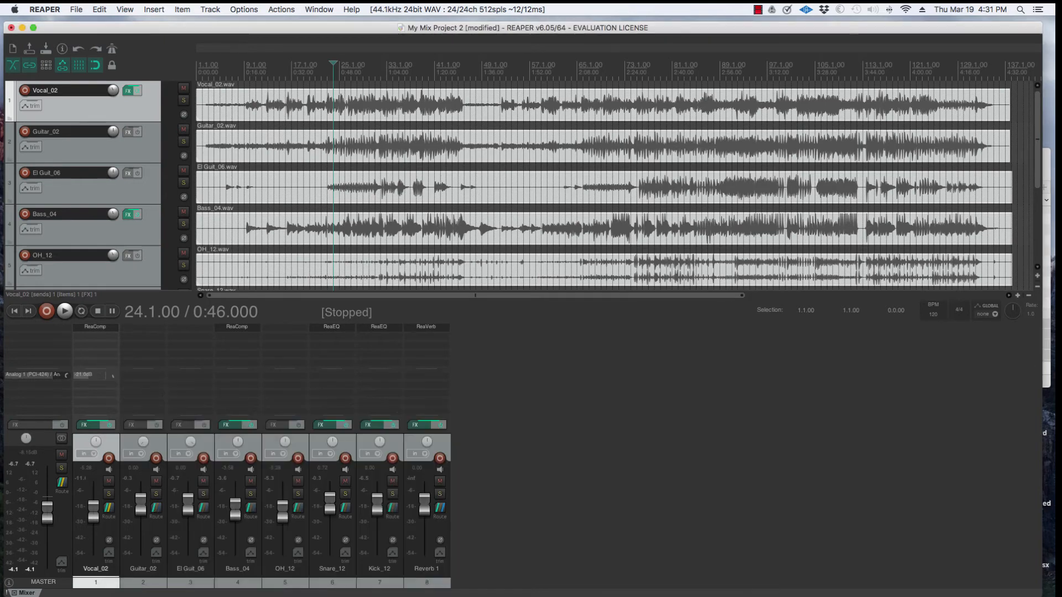
# - Audition Vocal_02 soloed with Reverb 1 and adjust the vocal's reverb send to about -19.4 dB, then stop playback
pyautogui.moveTo(113, 376)
pyautogui.mouseDown()
pyautogui.moveTo(113, 364)
pyautogui.moveTo(113, 378)
pyautogui.mouseUp()
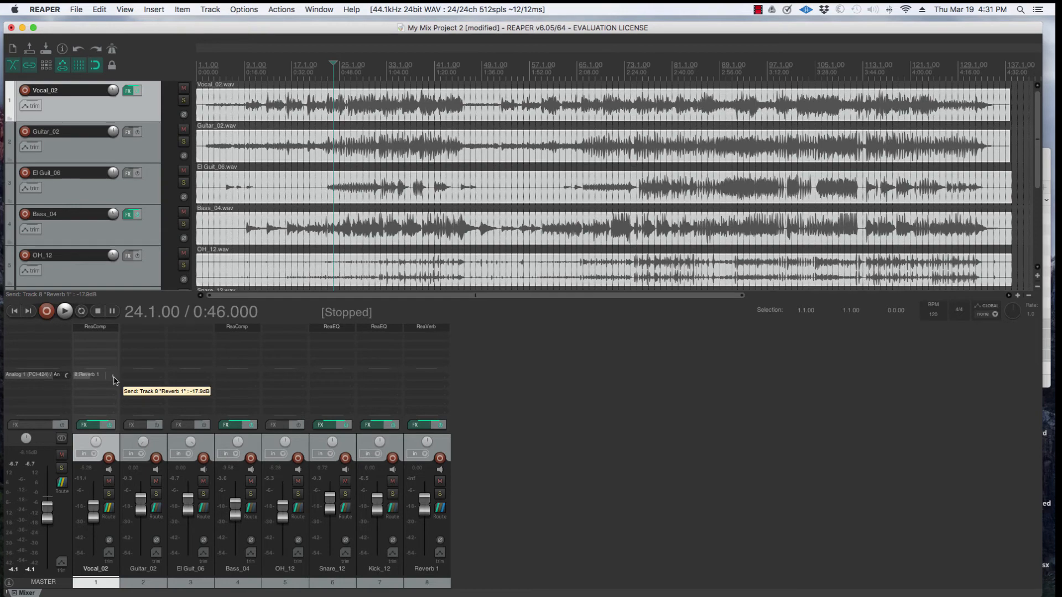
pyautogui.click(108, 493)
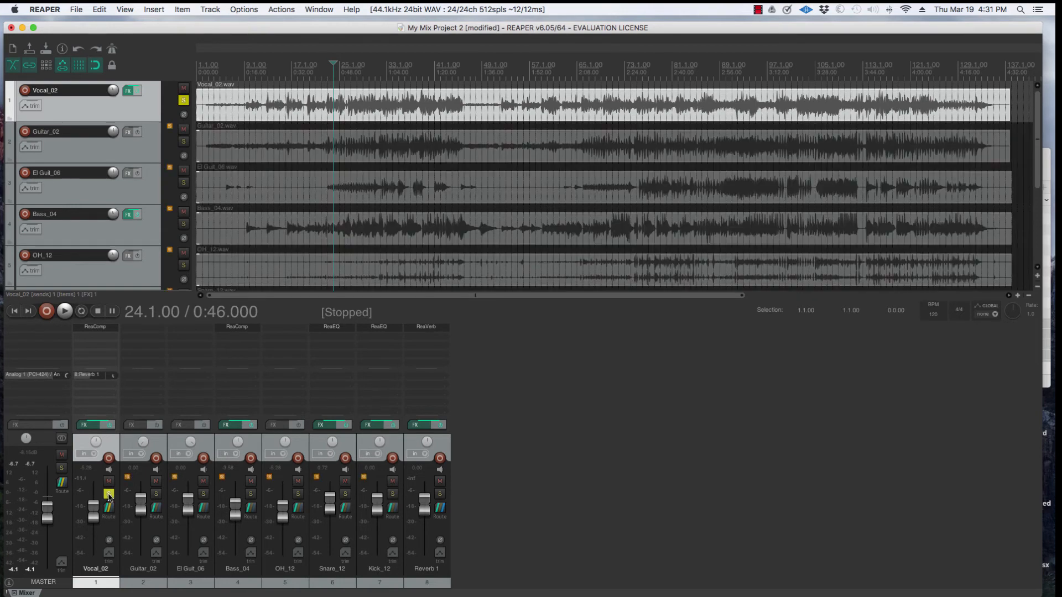
pyautogui.click(440, 494)
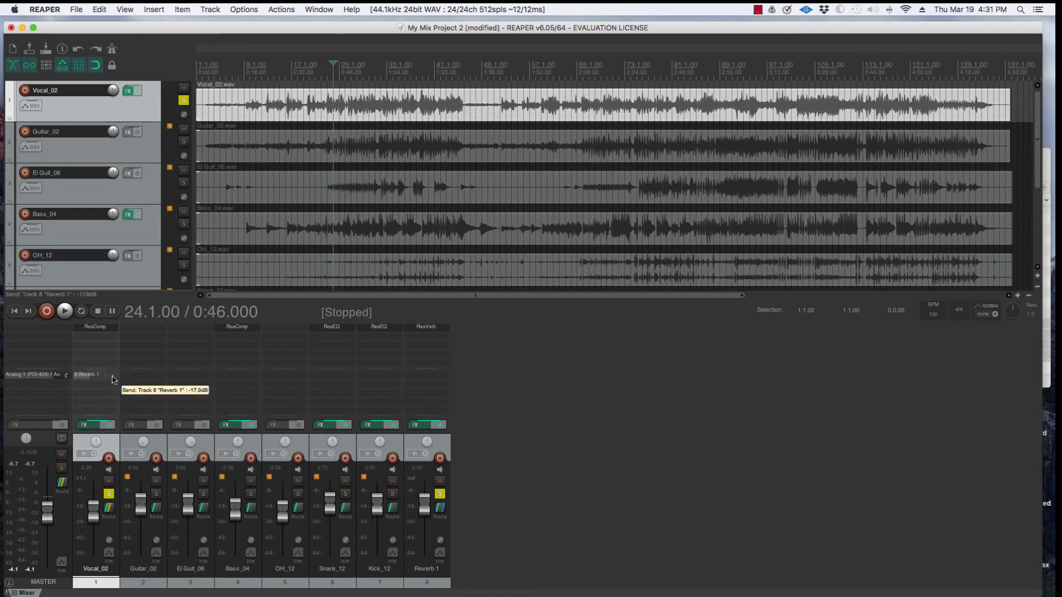
pyautogui.press('space')
pyautogui.moveTo(113, 376)
pyautogui.mouseDown()
pyautogui.moveTo(113, 398)
pyautogui.moveTo(114, 379)
pyautogui.mouseUp()
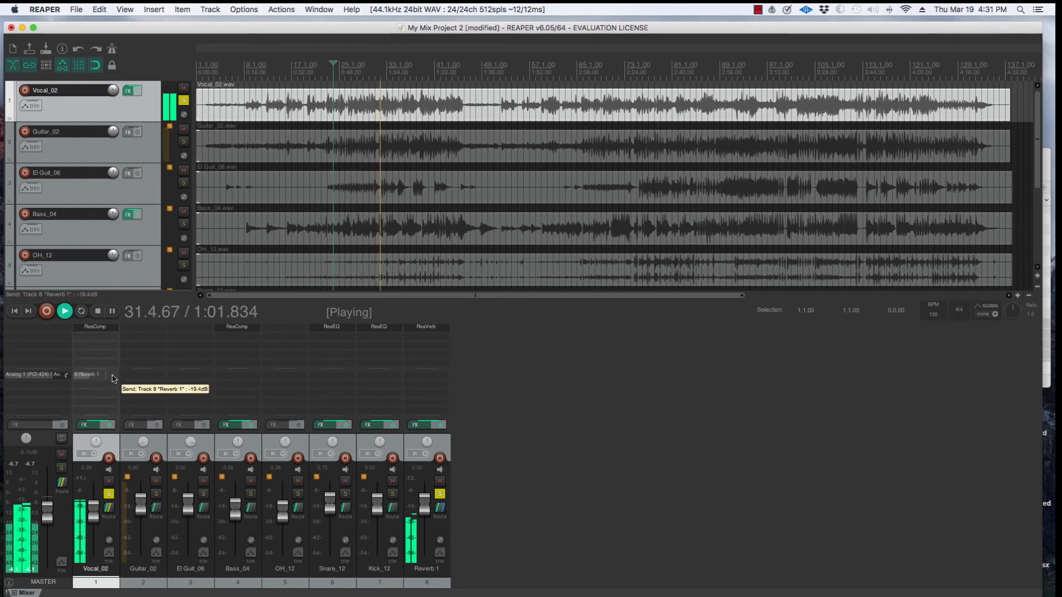
pyautogui.press('space')
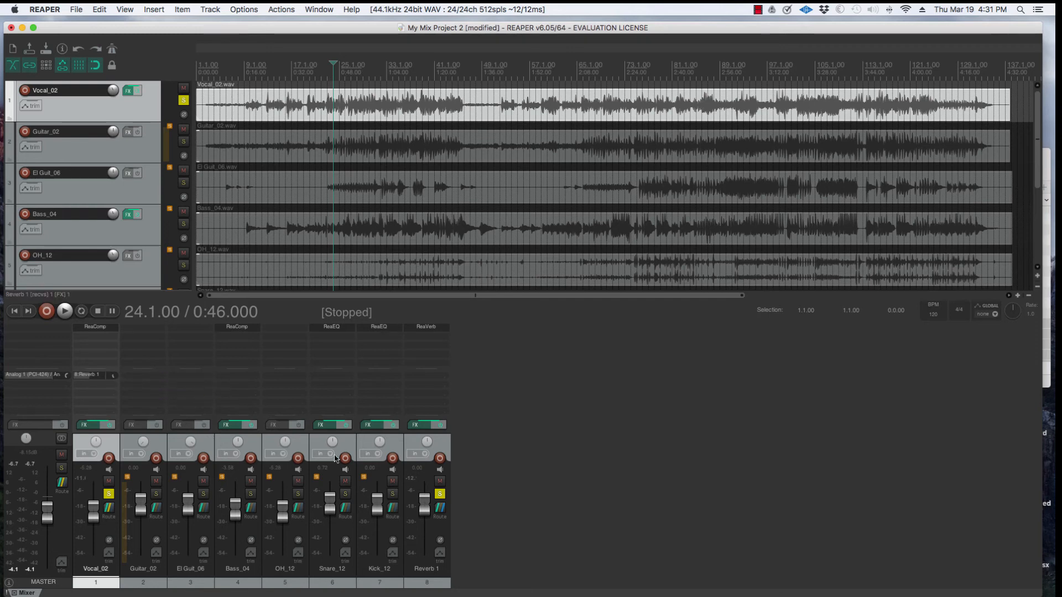
# - Add a send from Guitar_02 to Reverb 1 and set its level to about -29.9 dB
pyautogui.click(133, 378)
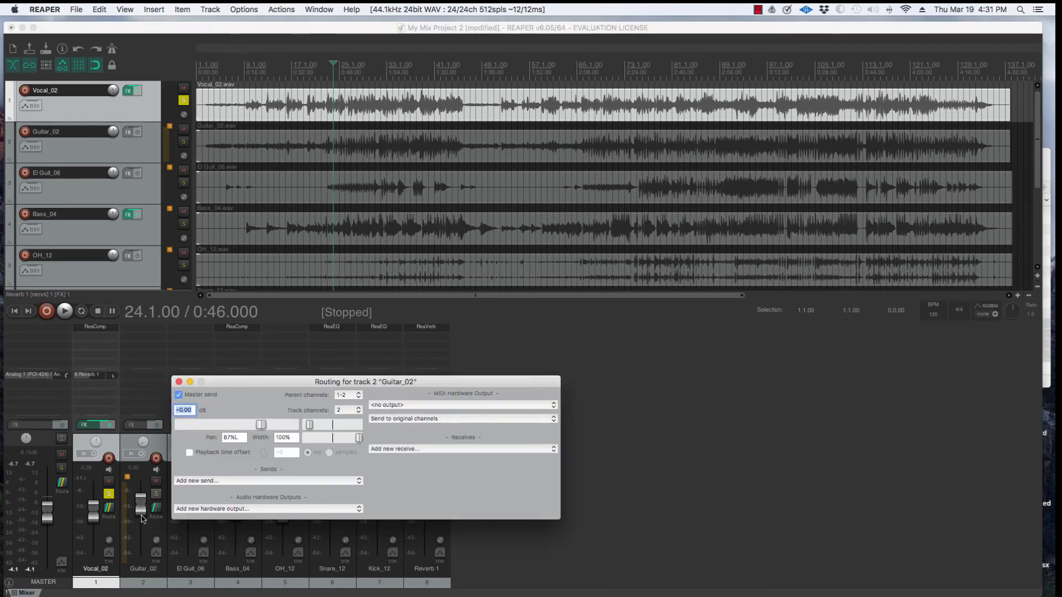
pyautogui.click(227, 480)
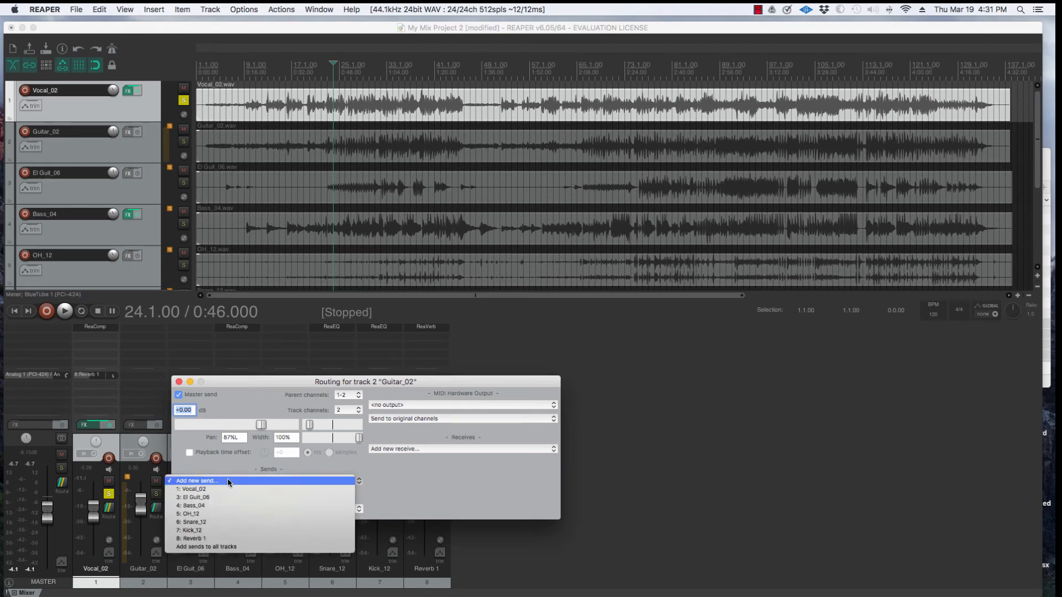
pyautogui.click(215, 539)
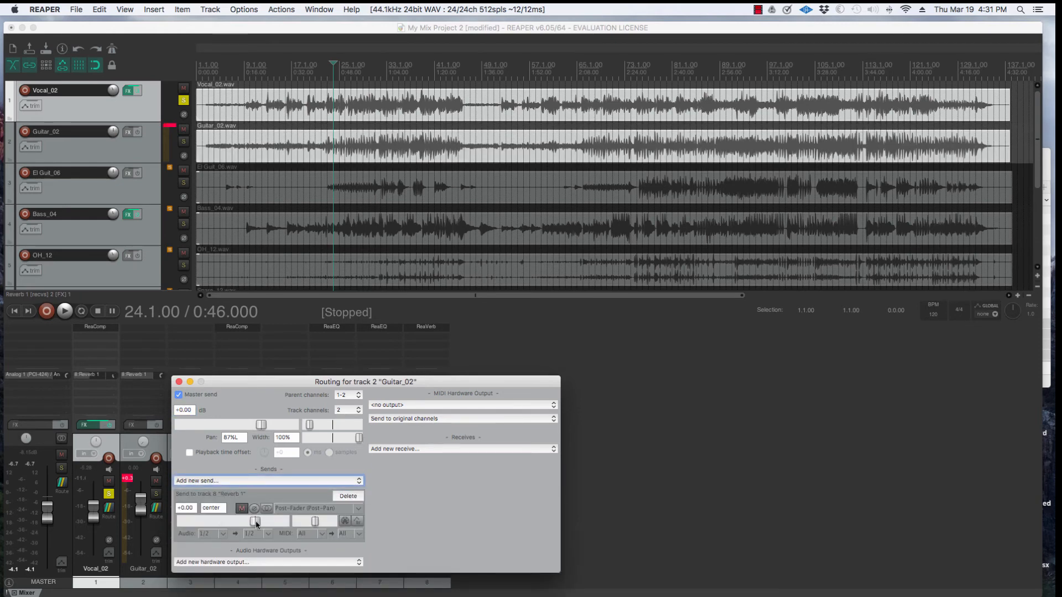
pyautogui.moveTo(255, 522); pyautogui.dragTo(207, 522)
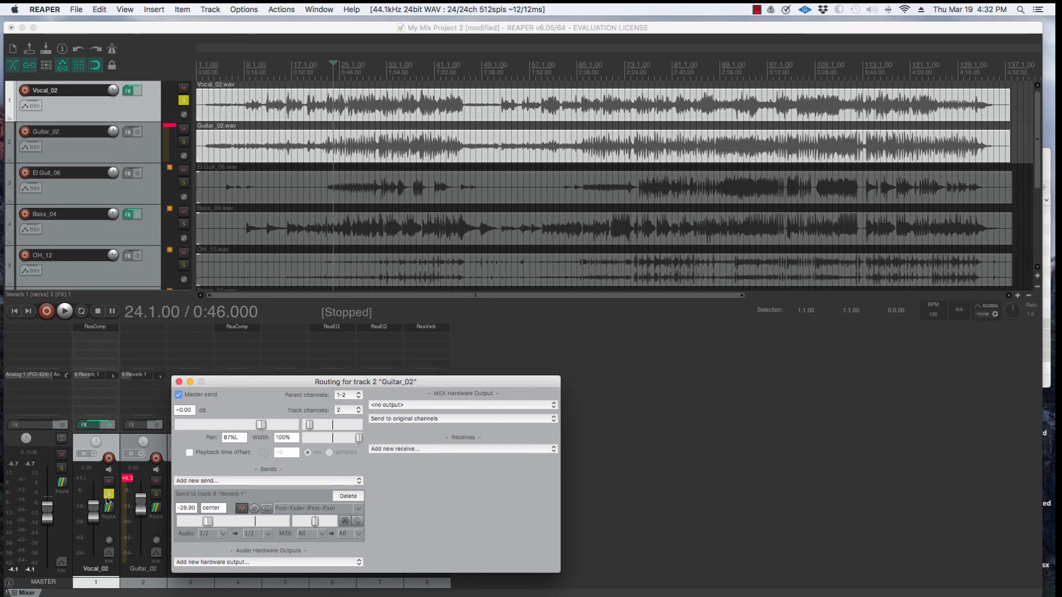
# - Play the mix, solo Guitar_02 with Reverb 1 in place of Vocal_02, and fine-tune the guitar's reverb send level
pyautogui.press('space')
pyautogui.moveTo(160, 377); pyautogui.dragTo(160, 373)
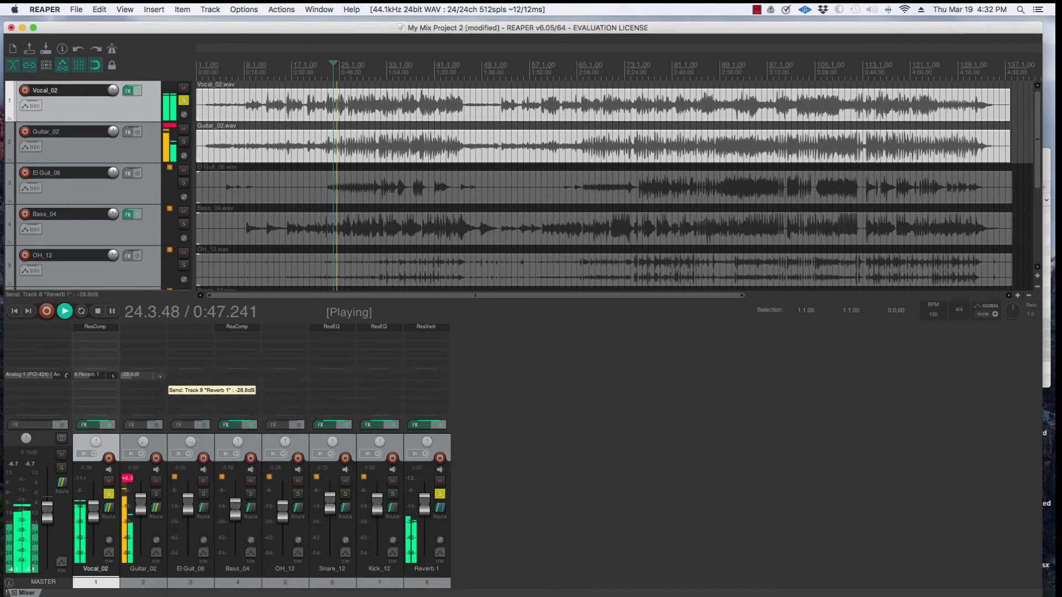
pyautogui.click(156, 494)
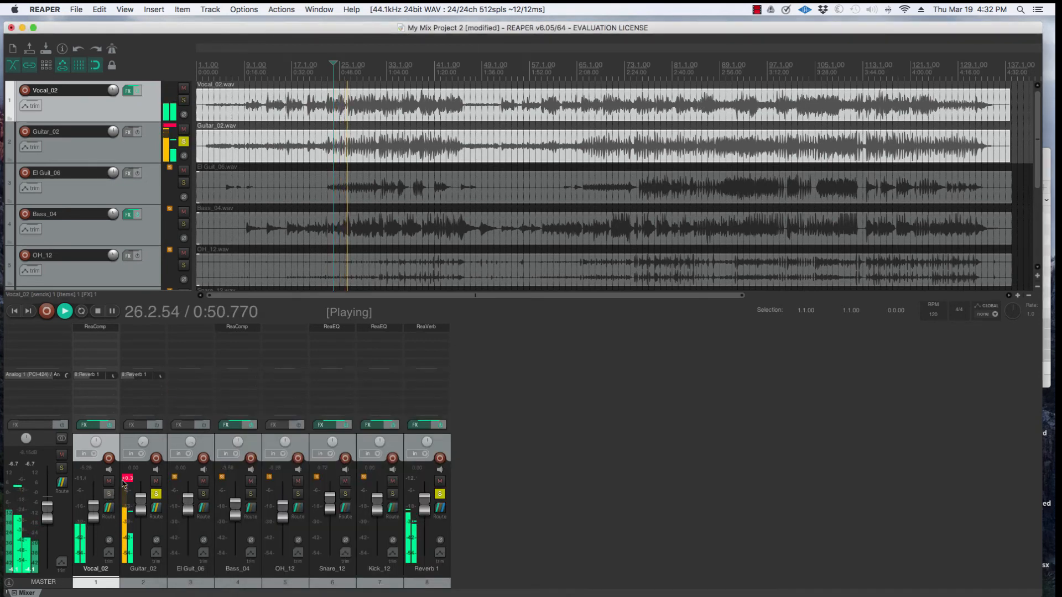
pyautogui.moveTo(160, 377)
pyautogui.mouseDown()
pyautogui.moveTo(160, 364)
pyautogui.moveTo(161, 374)
pyautogui.mouseUp()
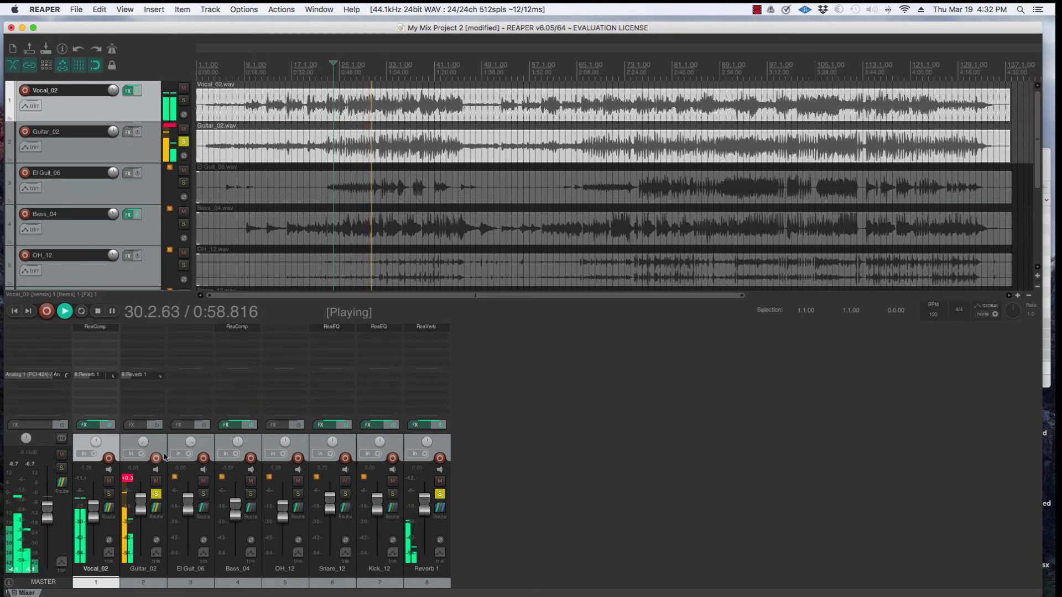
# - Stop playback, lower the Guitar_02 fader to about -4 dB, and solo El Guit_06 in place of Guitar_02
pyautogui.press('space')
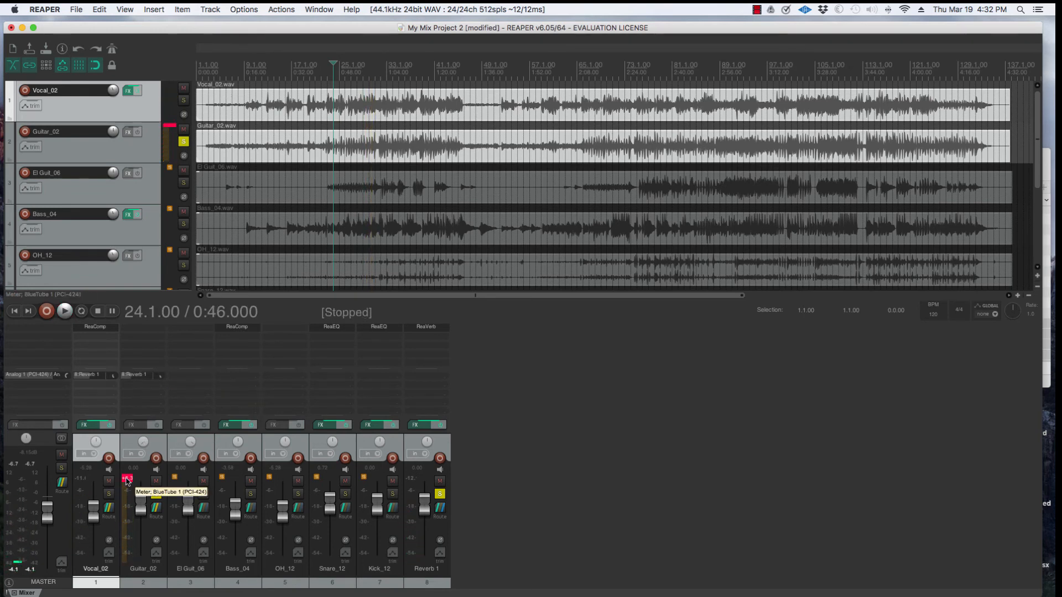
pyautogui.moveTo(141, 500); pyautogui.dragTo(140, 516)
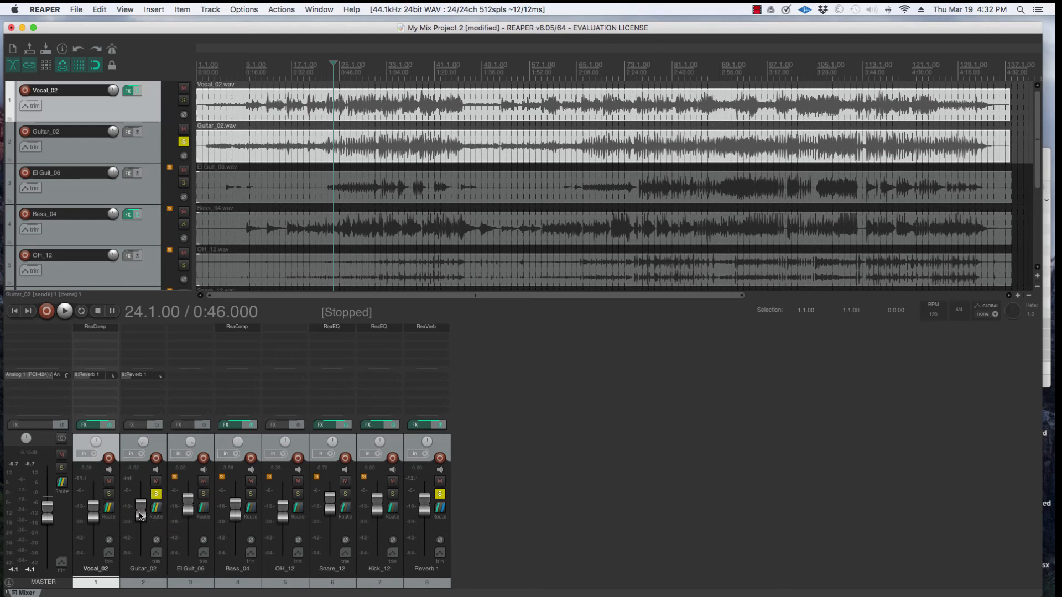
pyautogui.click(156, 494)
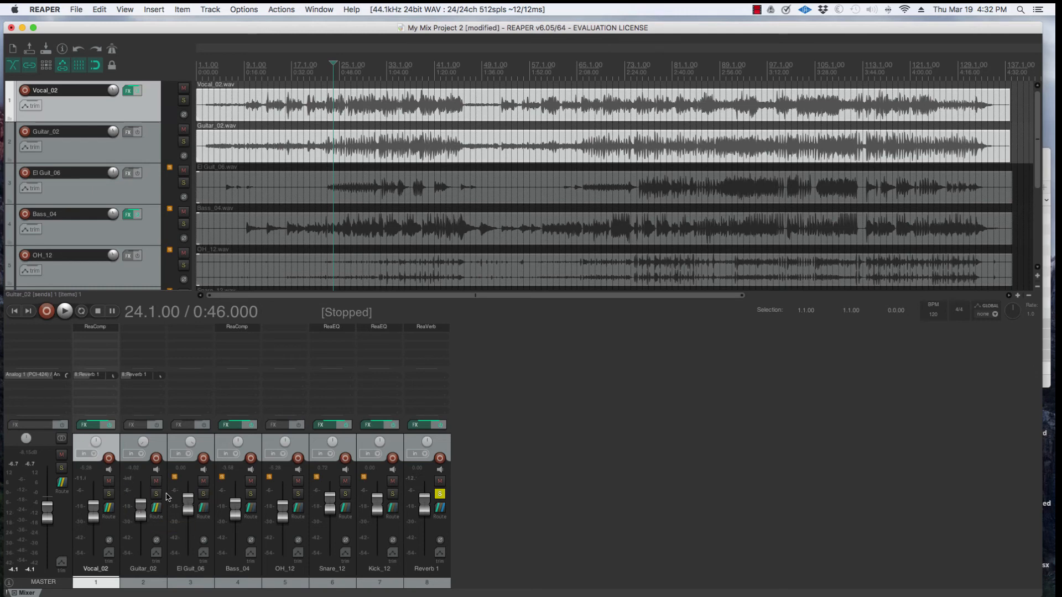
pyautogui.click(203, 494)
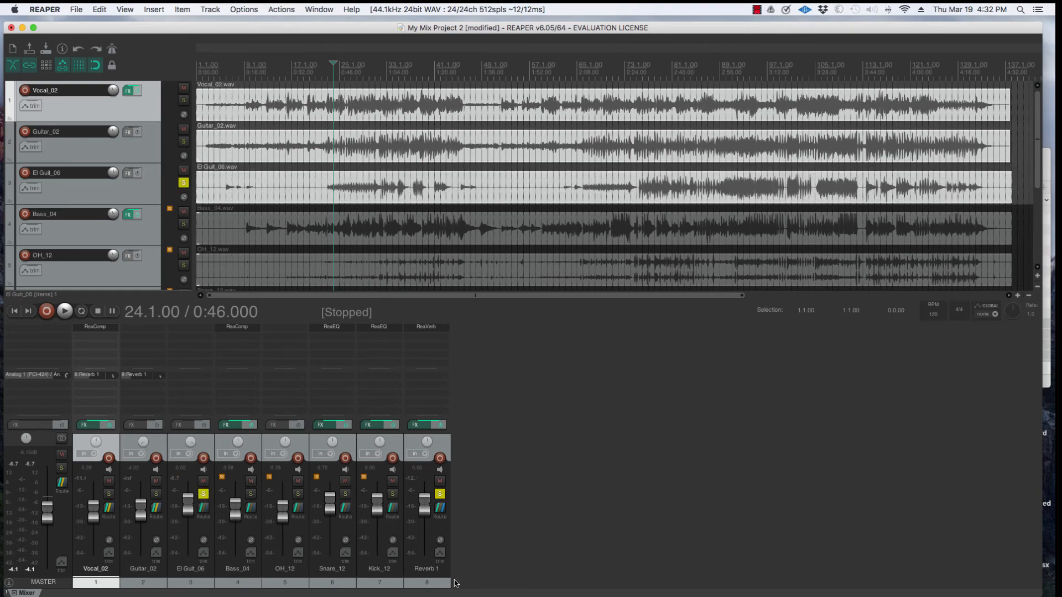
# - Insert a new track after Reverb 1 and name it Reverb 2
pyautogui.click(428, 584)
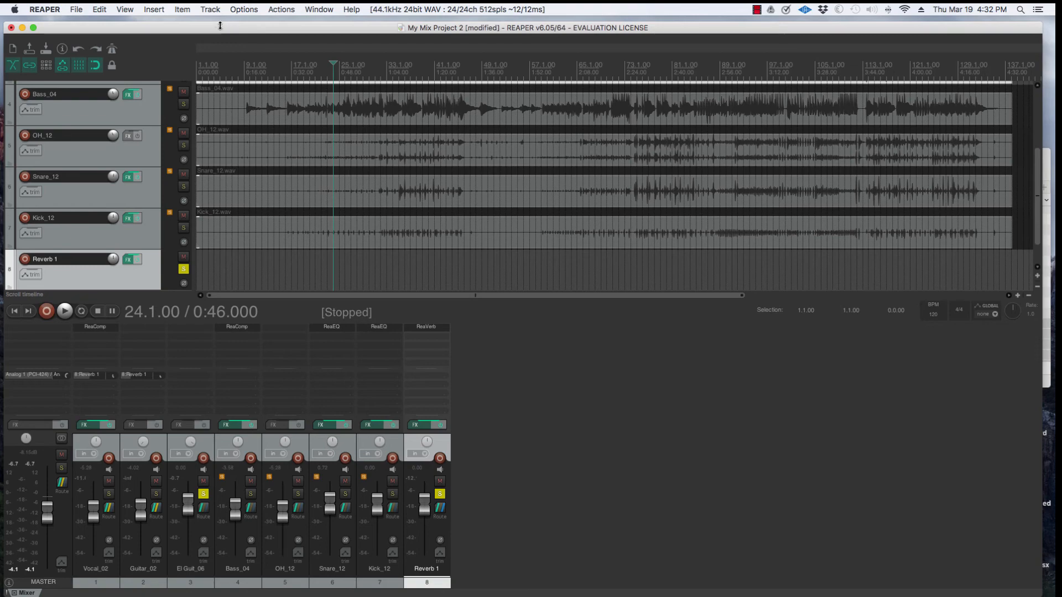
pyautogui.click(211, 10)
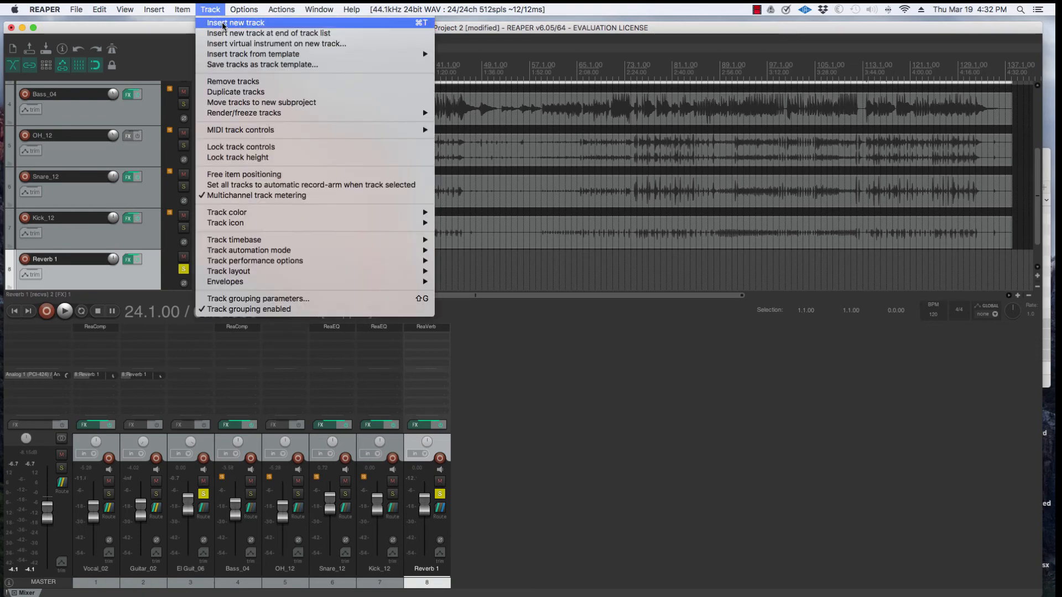
pyautogui.click(223, 23)
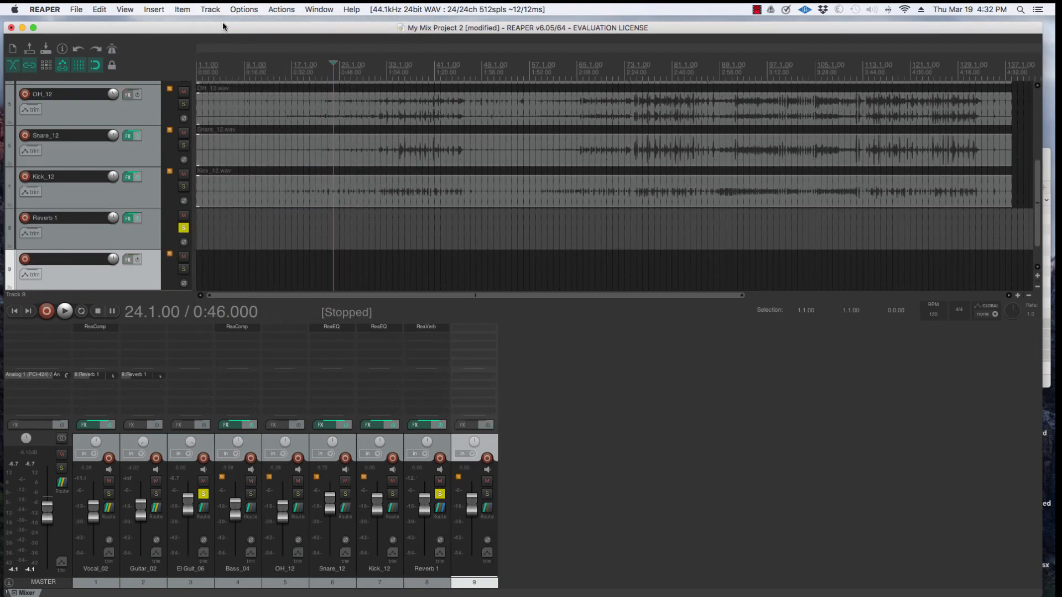
pyautogui.doubleClick(76, 259)
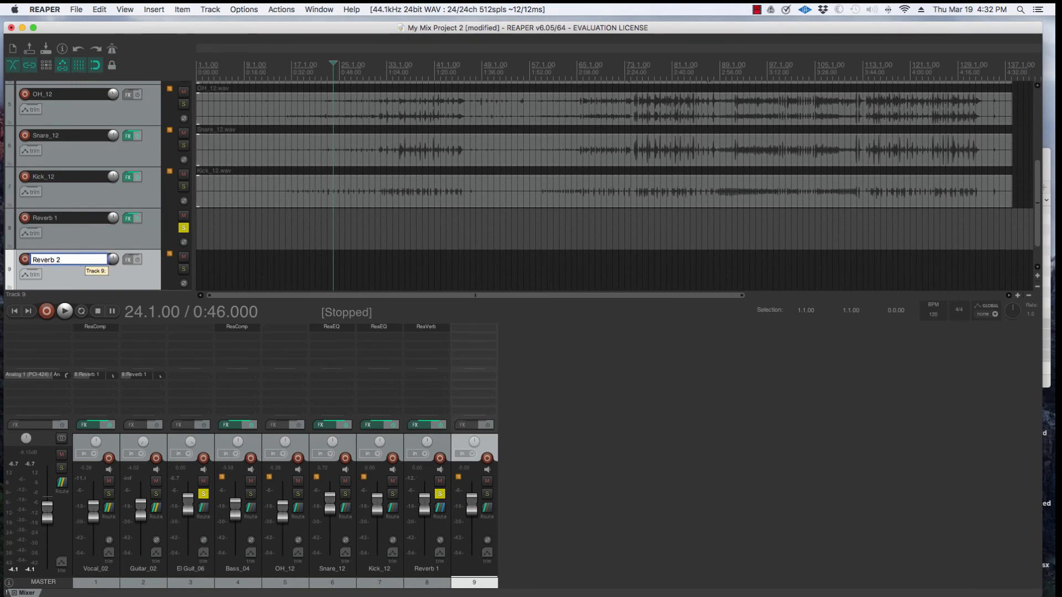
pyautogui.press('Return')
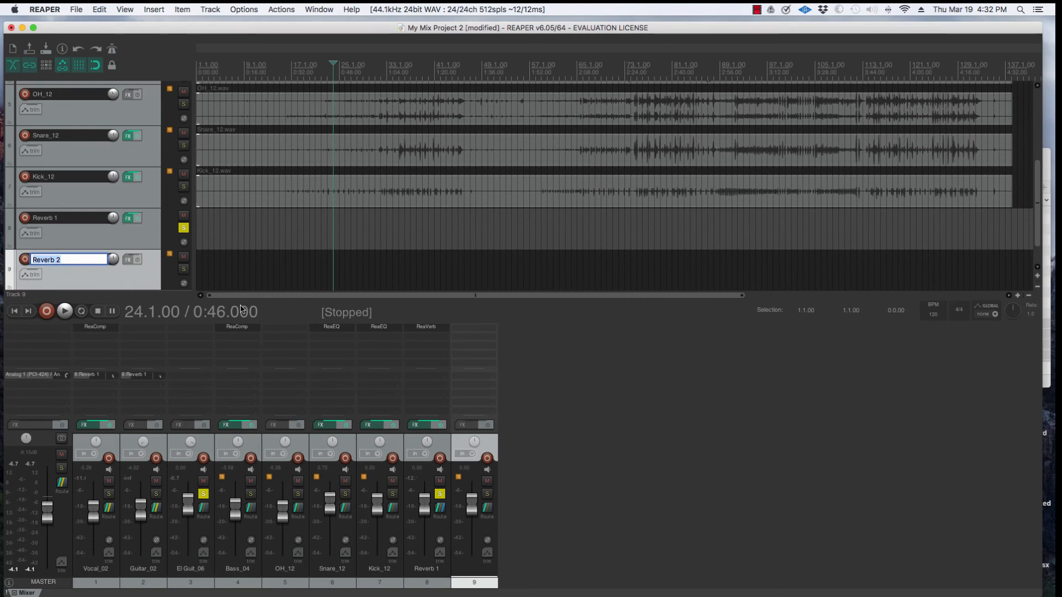
# - Add the VST: ReaVerbate (Cockos) effect from the Reverb category to the Reverb 2 track
pyautogui.click(464, 332)
pyautogui.doubleClick(465, 331)
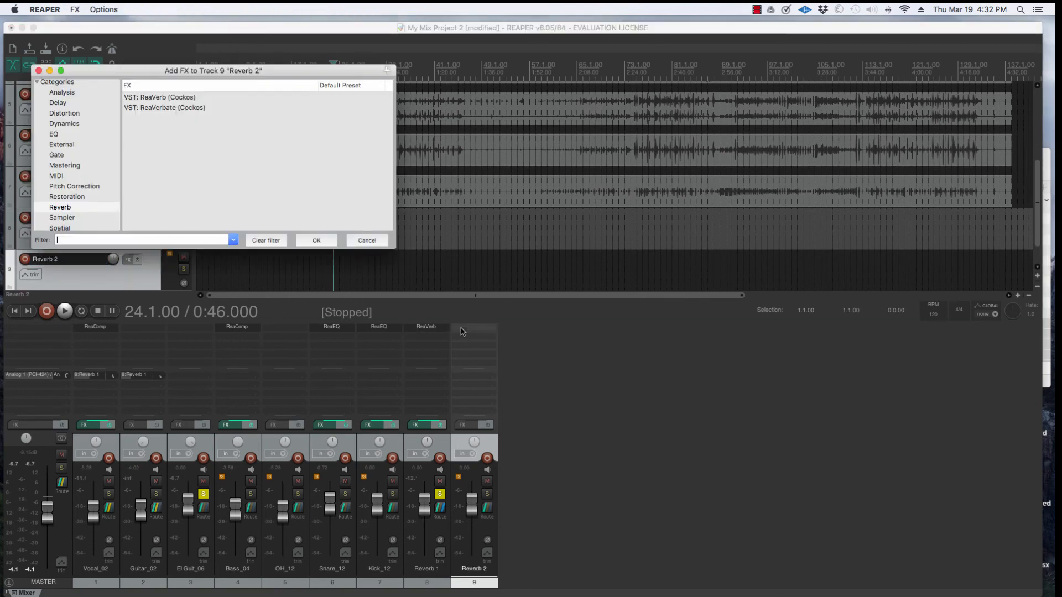
pyautogui.click(160, 109)
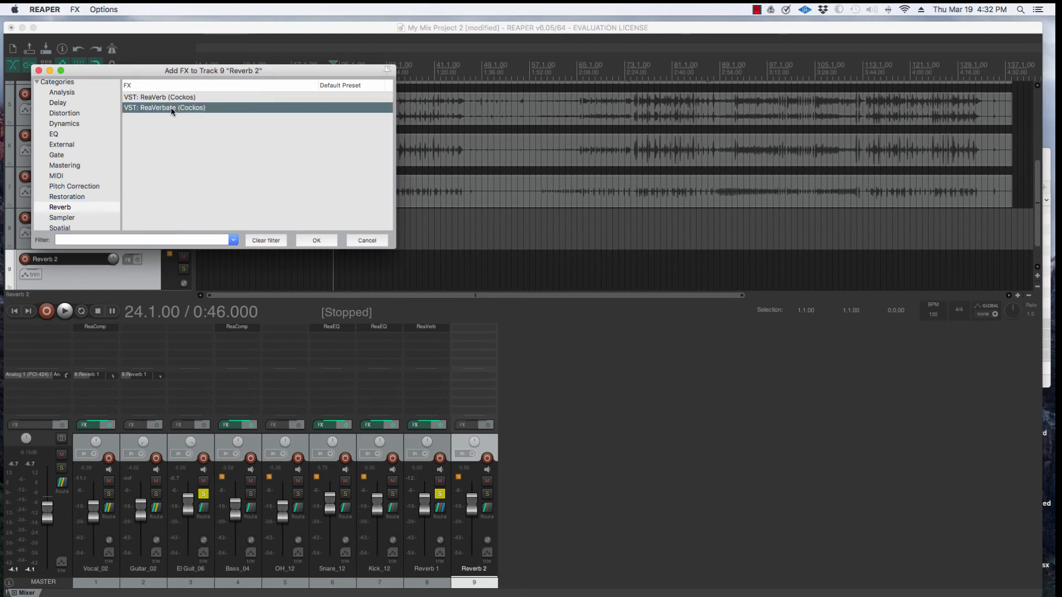
pyautogui.doubleClick(172, 108)
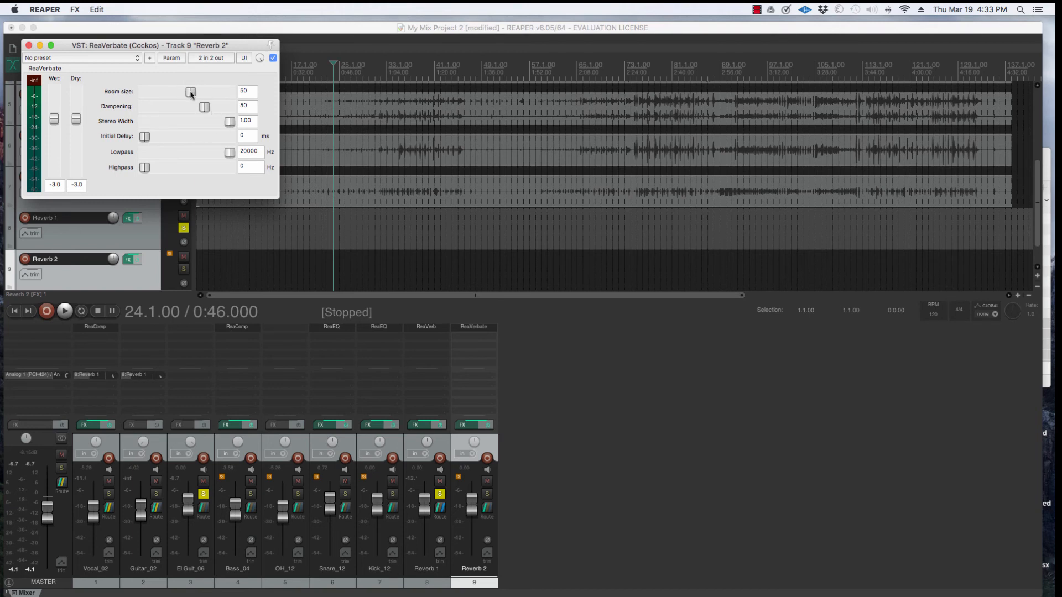
# - Set ReaVerbate's initial delay to about 38 ms, lowpass to about 9852 Hz, dry level to -inf and wet level to about +0.4 dB
pyautogui.moveTo(191, 93)
pyautogui.mouseDown()
pyautogui.moveTo(203, 91)
pyautogui.moveTo(190, 94)
pyautogui.mouseUp()
pyautogui.moveTo(231, 124)
pyautogui.mouseDown()
pyautogui.moveTo(144, 123)
pyautogui.moveTo(240, 122)
pyautogui.mouseUp()
pyautogui.moveTo(149, 138)
pyautogui.mouseDown()
pyautogui.moveTo(177, 140)
pyautogui.moveTo(168, 140)
pyautogui.mouseUp()
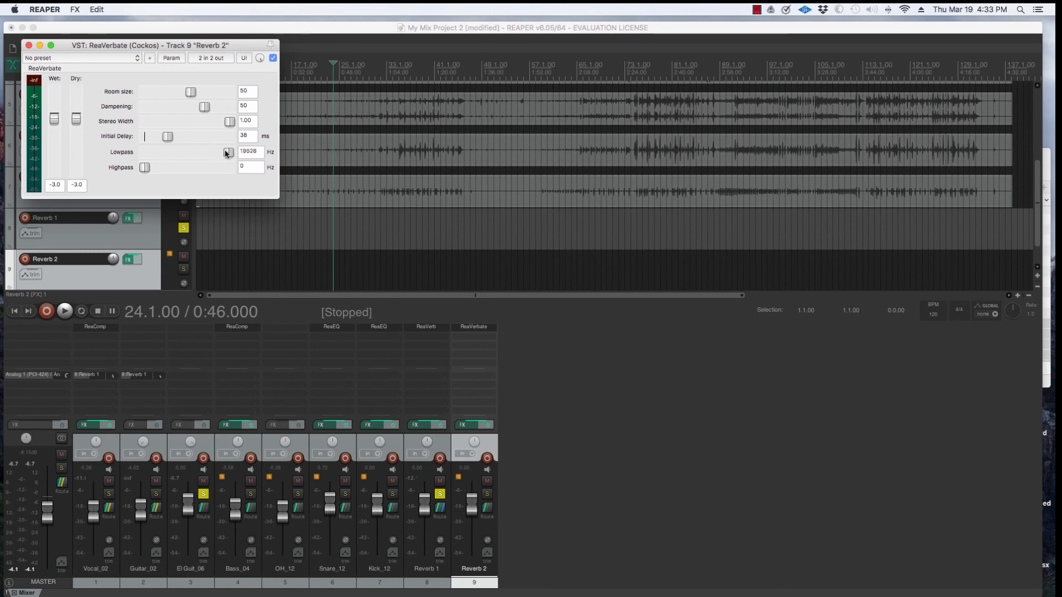
pyautogui.moveTo(226, 153)
pyautogui.mouseDown()
pyautogui.moveTo(193, 155)
pyautogui.moveTo(213, 156)
pyautogui.mouseUp()
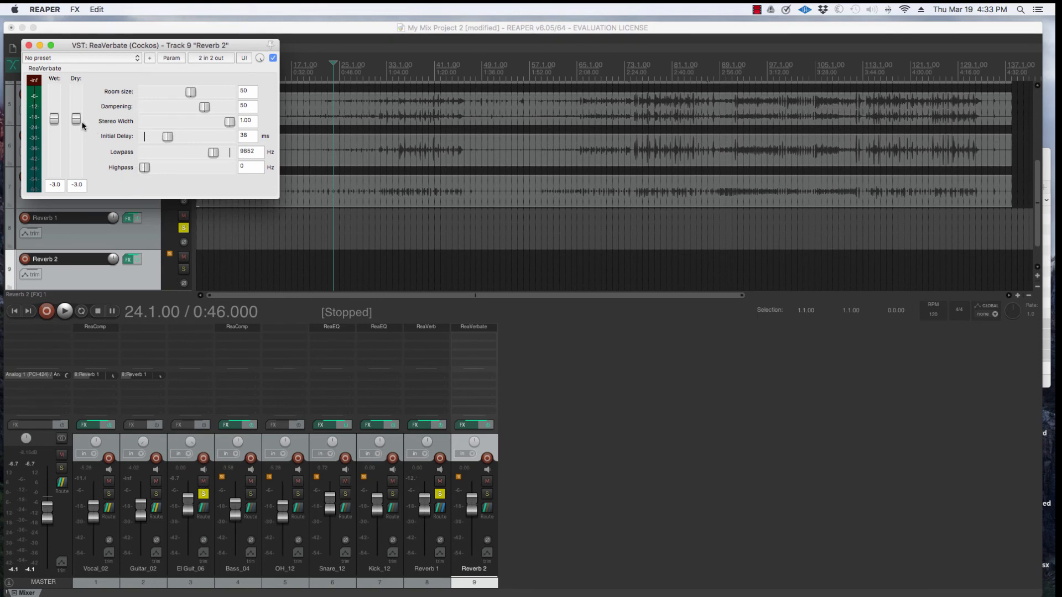
pyautogui.click(75, 100)
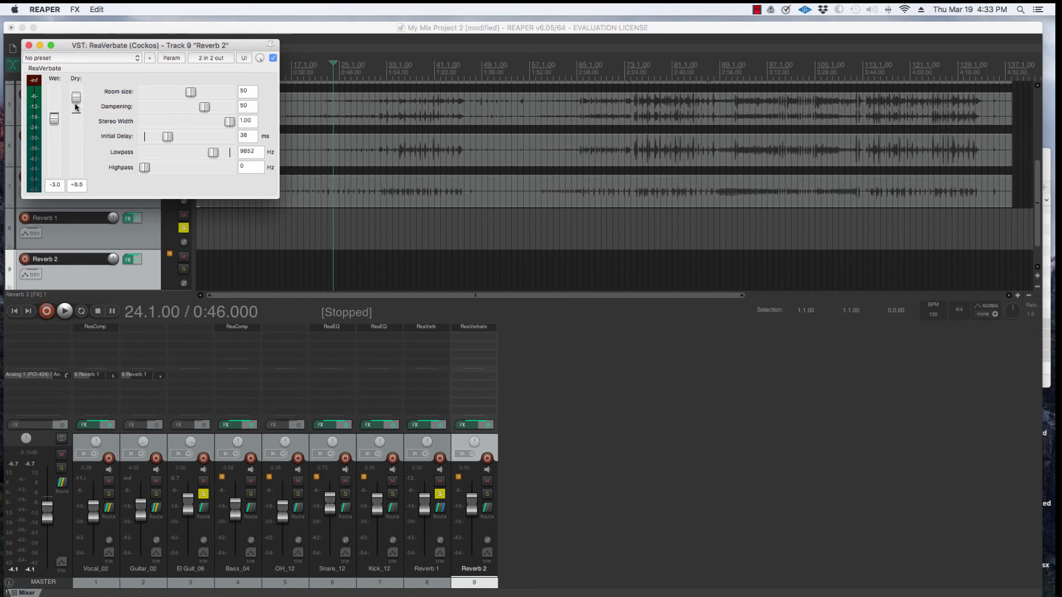
pyautogui.moveTo(76, 107); pyautogui.dragTo(76, 177)
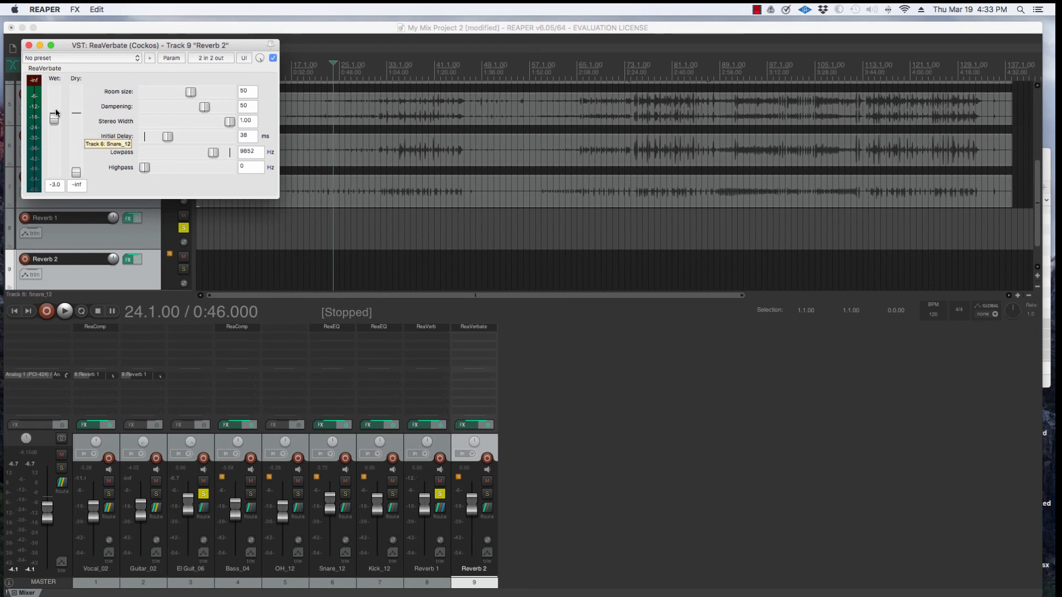
pyautogui.moveTo(54, 120); pyautogui.dragTo(52, 115)
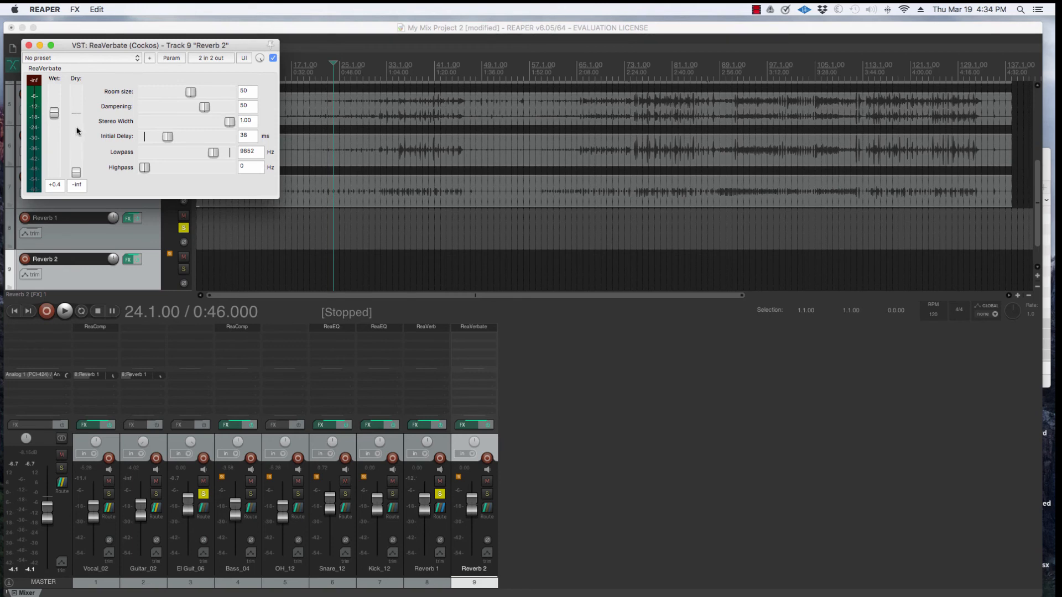
# - Play the mix and try a ReaVerbate initial delay of about 90 ms with a room size of about 85
pyautogui.press('space')
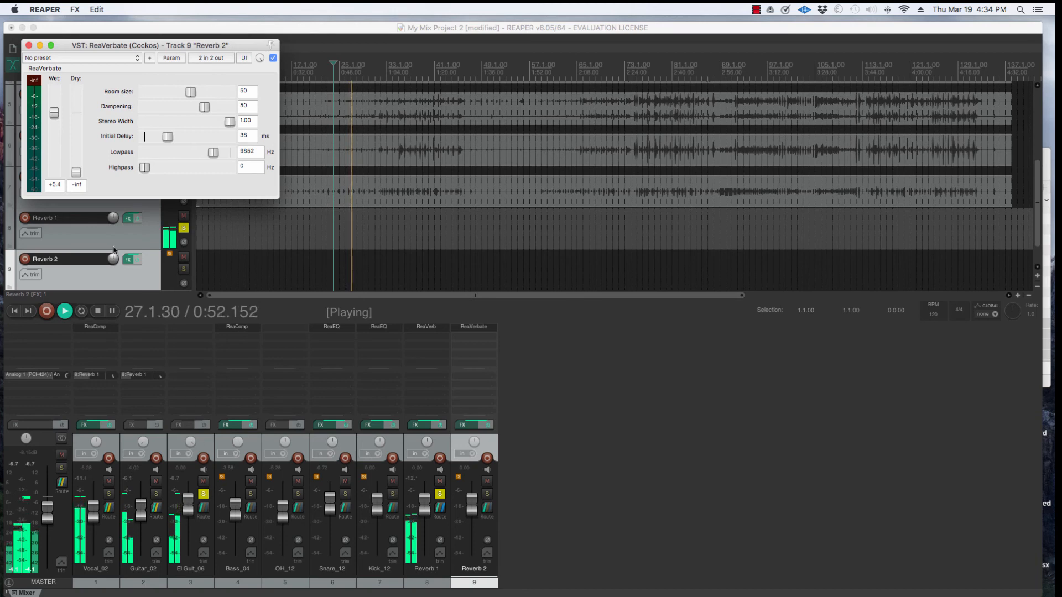
pyautogui.moveTo(166, 136); pyautogui.dragTo(180, 136)
pyautogui.moveTo(191, 91); pyautogui.dragTo(220, 92)
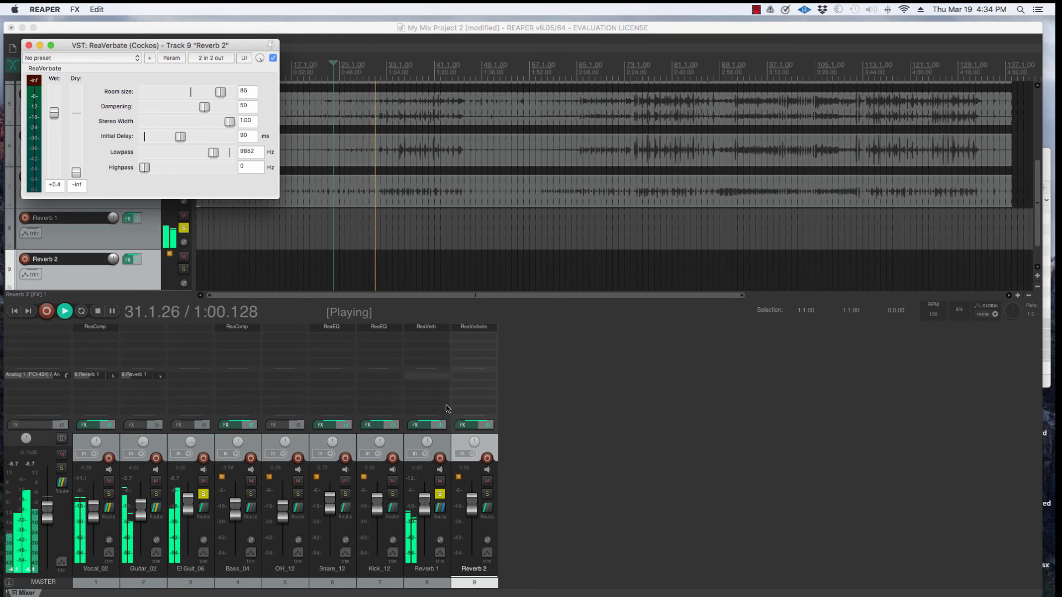
# - Stop playback and solo Reverb 2 in place of Reverb 1
pyautogui.click(440, 494)
pyautogui.press('space')
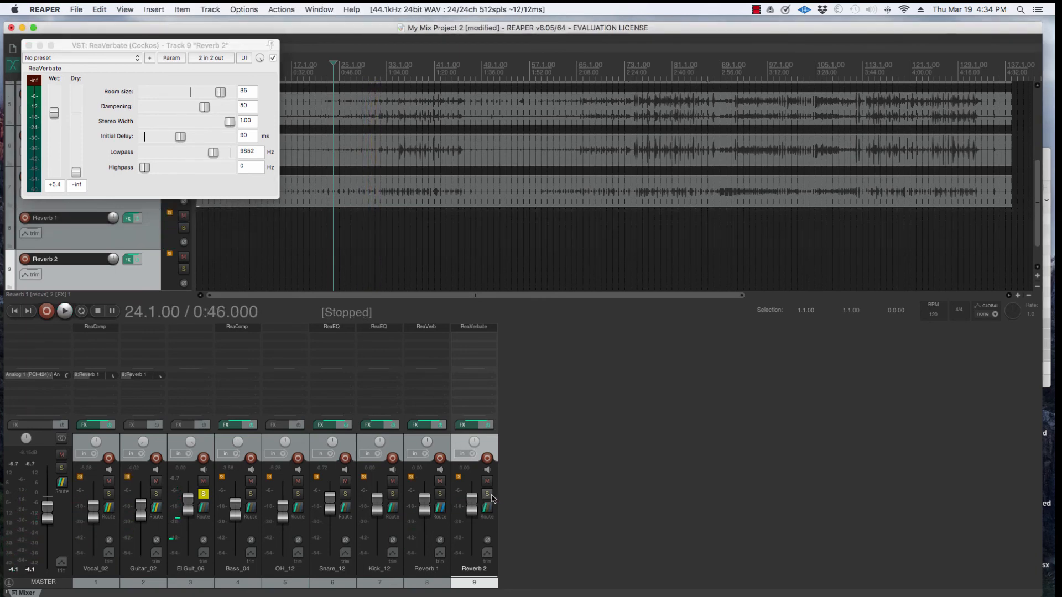
pyautogui.click(487, 494)
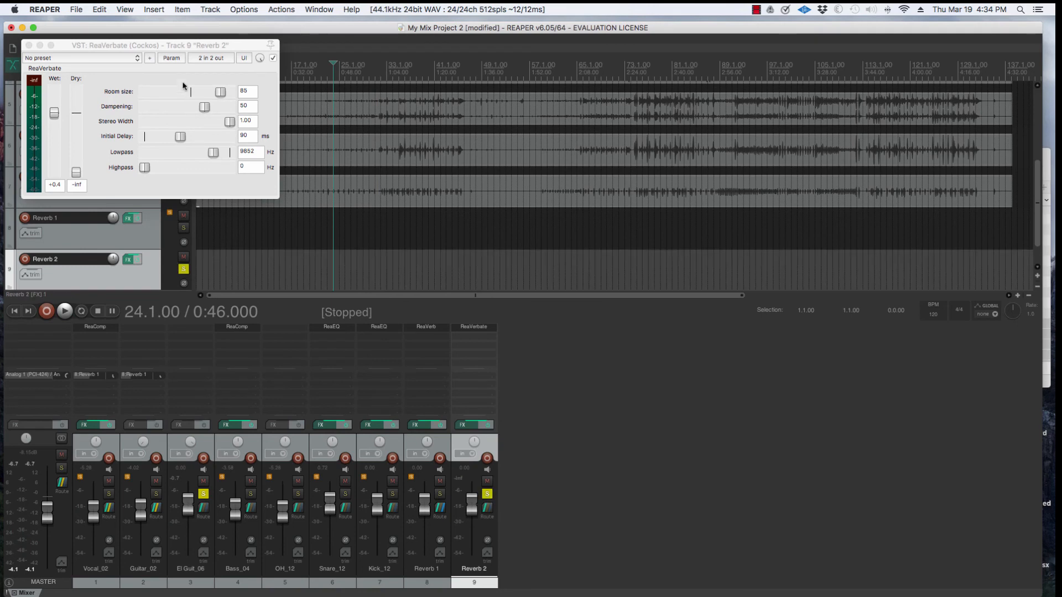
# - Set ReaVerbate's room size to about 51 and initial delay to about 22 ms while auditioning El Guit_06, and stop playback
pyautogui.moveTo(220, 92); pyautogui.dragTo(190, 92)
pyautogui.press('space')
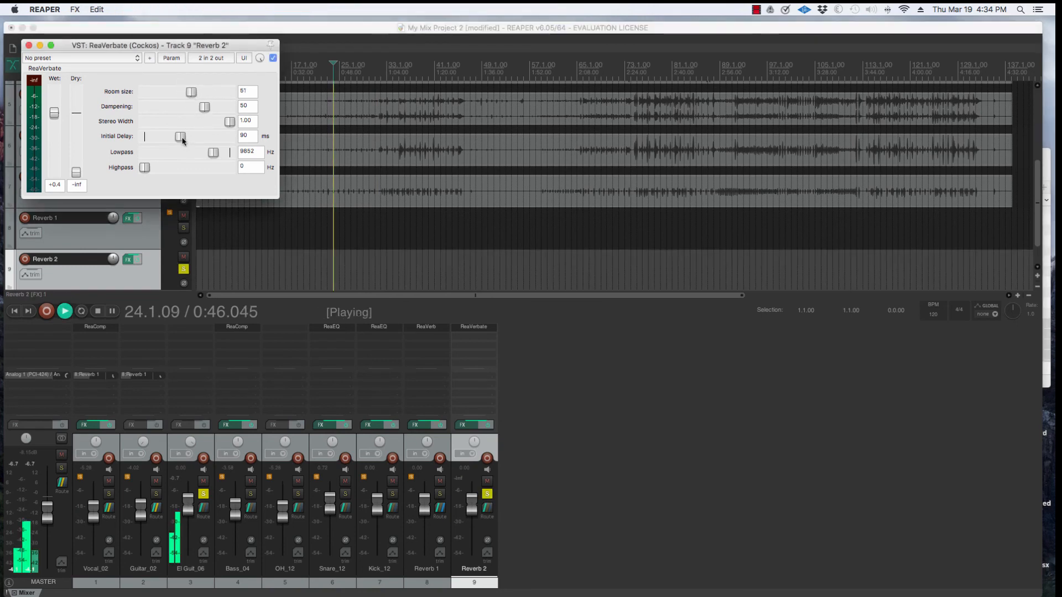
pyautogui.moveTo(180, 138); pyautogui.dragTo(162, 137)
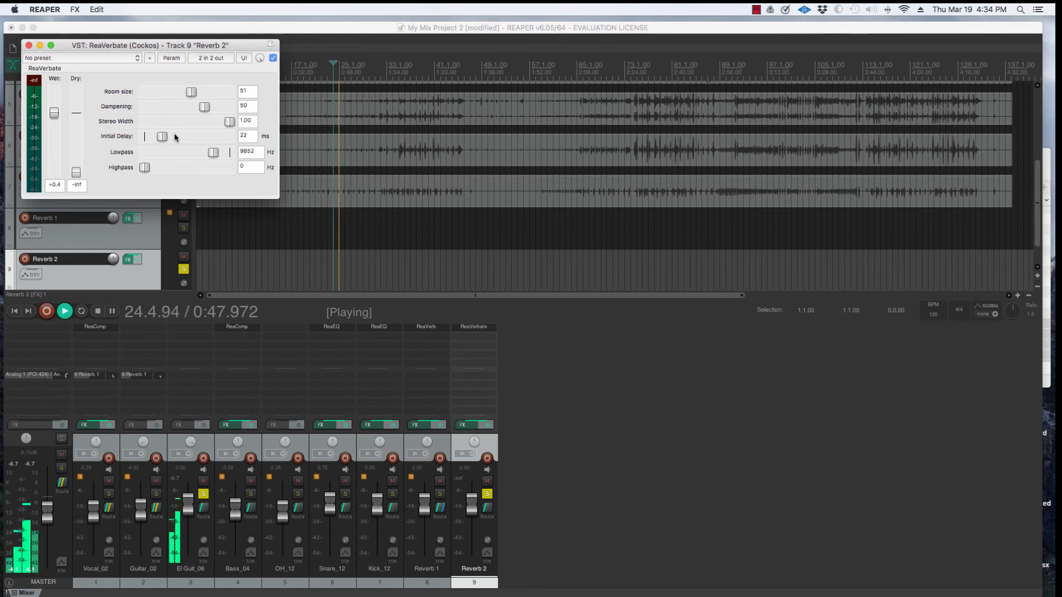
pyautogui.moveTo(190, 92)
pyautogui.mouseDown()
pyautogui.moveTo(211, 93)
pyautogui.moveTo(191, 92)
pyautogui.mouseUp()
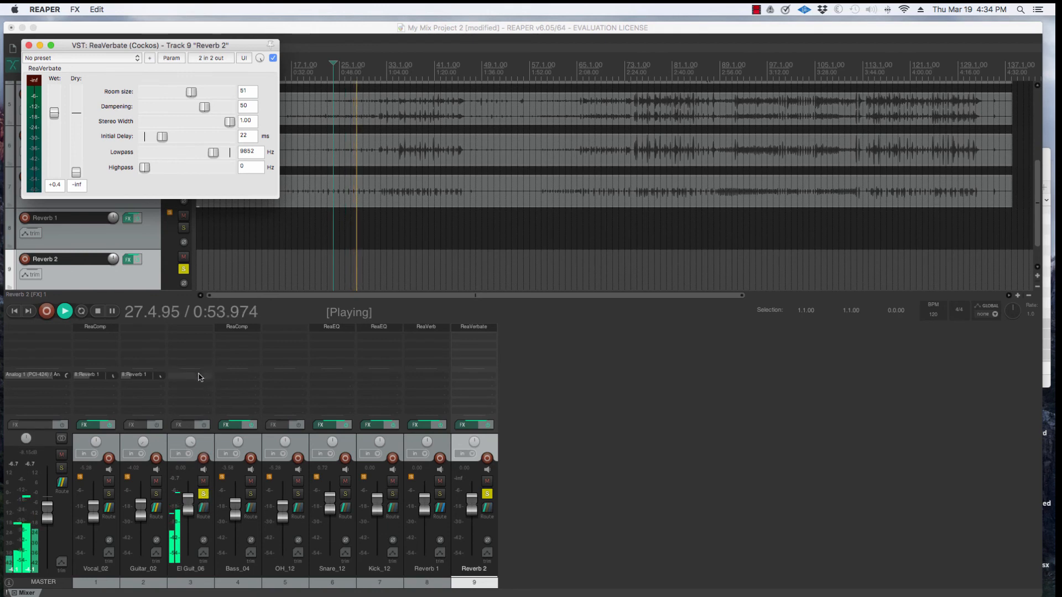
pyautogui.press('space')
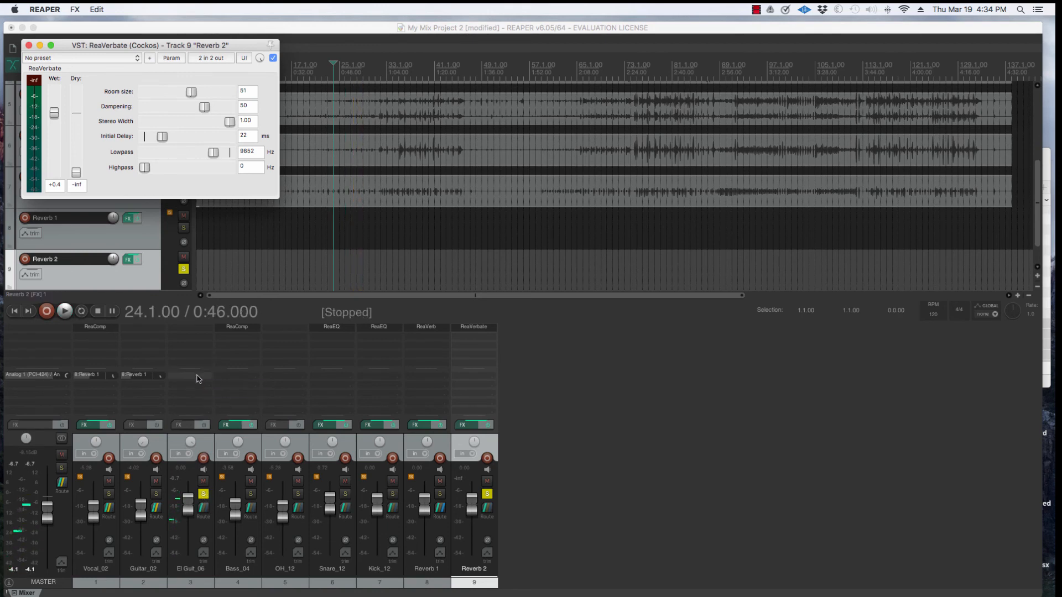
# - Add a send from El Guit_06 to Reverb 2 at about -32.3 dB, close the routing window, and raise the send level during playback
pyautogui.click(197, 379)
pyautogui.click(197, 379)
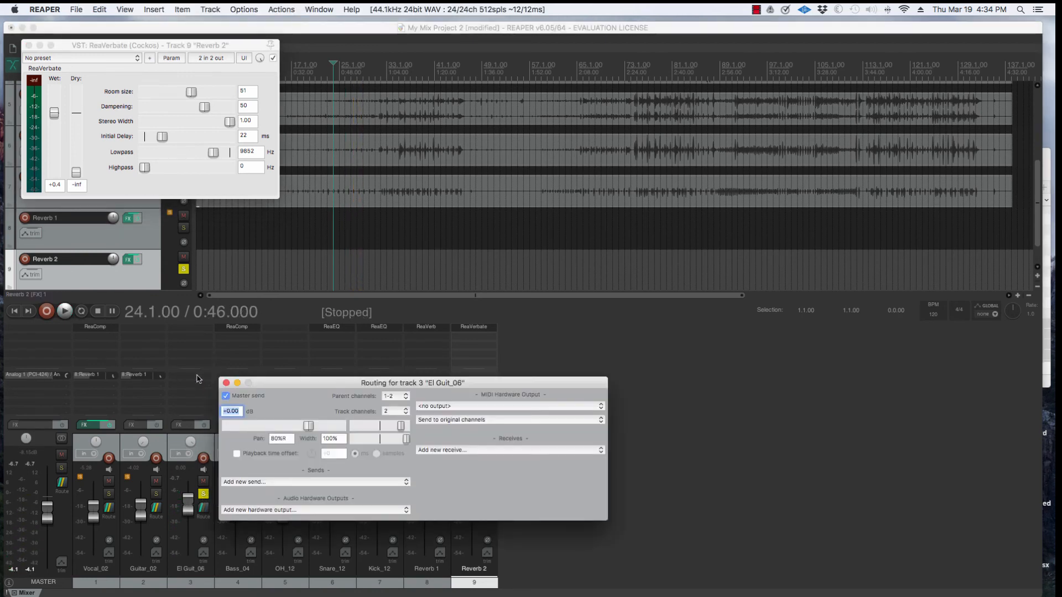
pyautogui.click(293, 482)
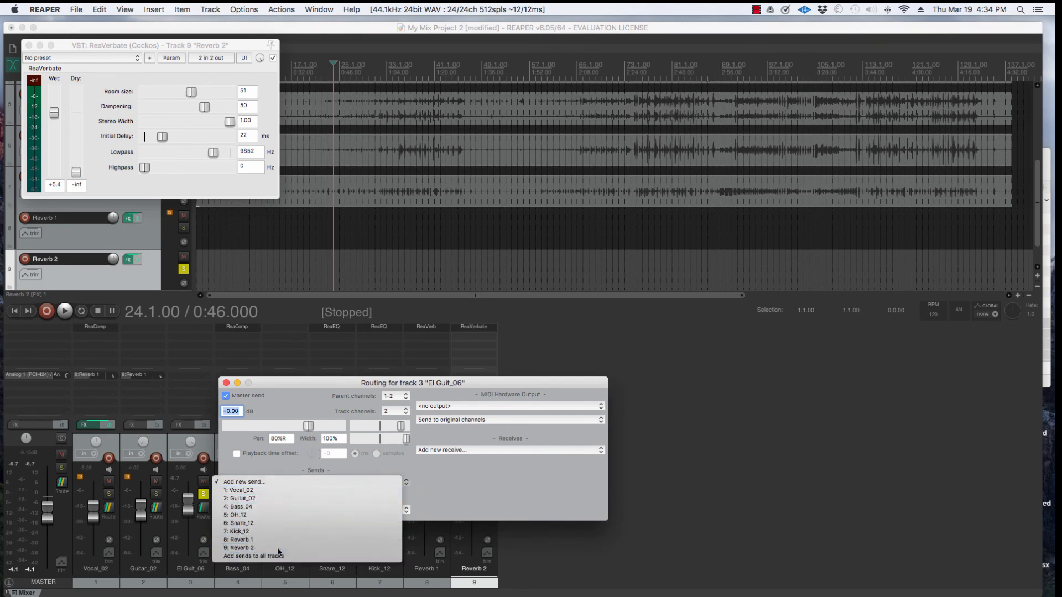
pyautogui.click(286, 547)
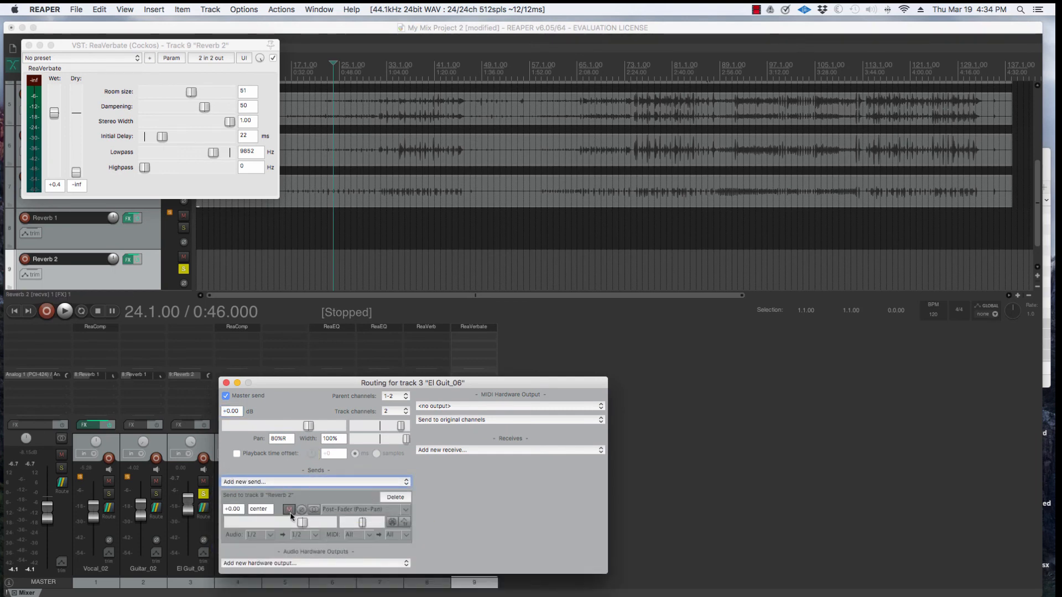
pyautogui.moveTo(301, 522); pyautogui.dragTo(252, 525)
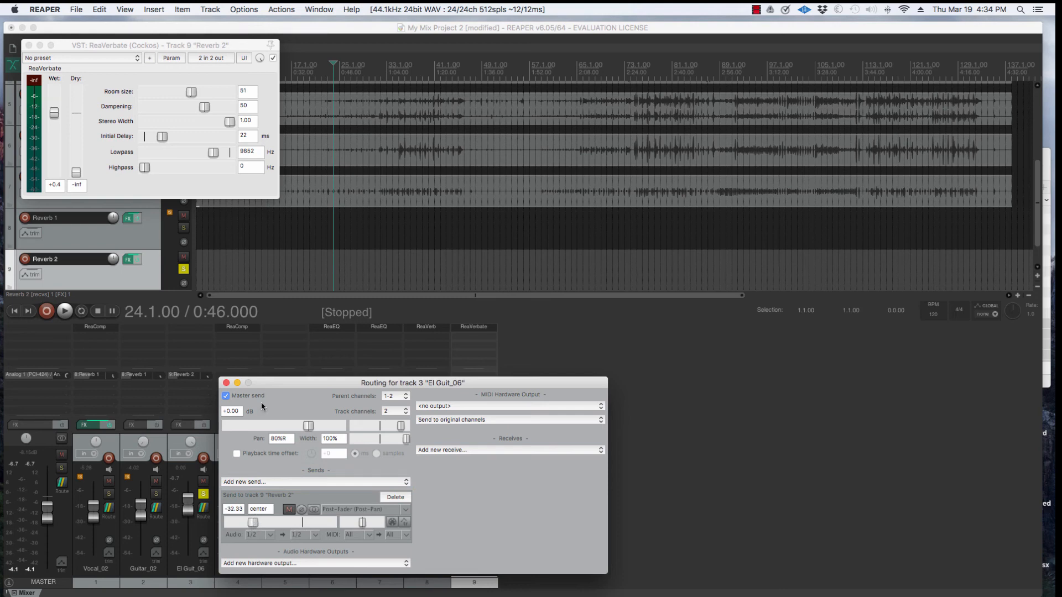
pyautogui.click(226, 384)
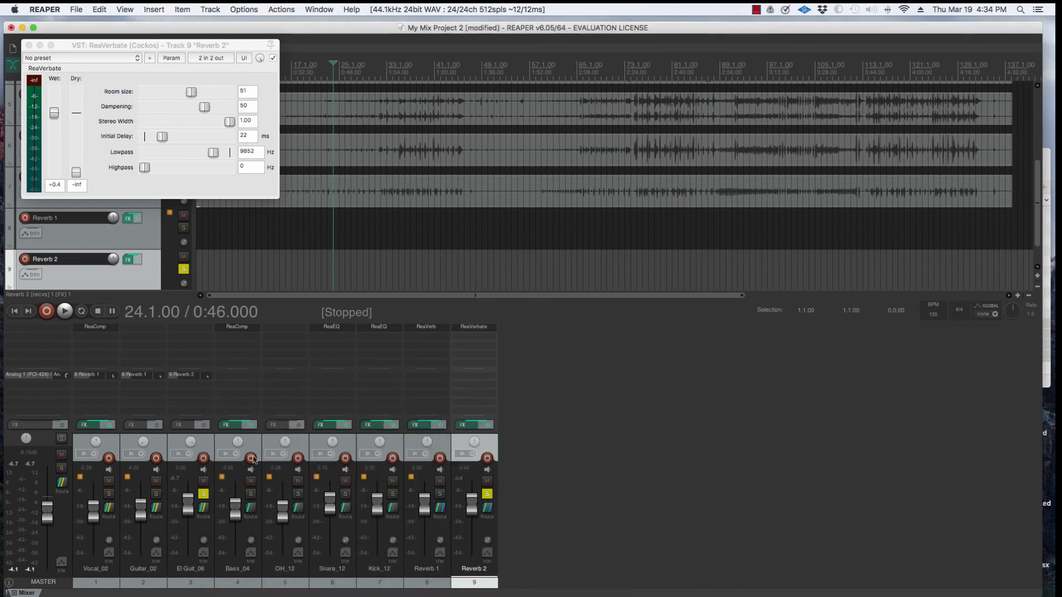
pyautogui.press('space')
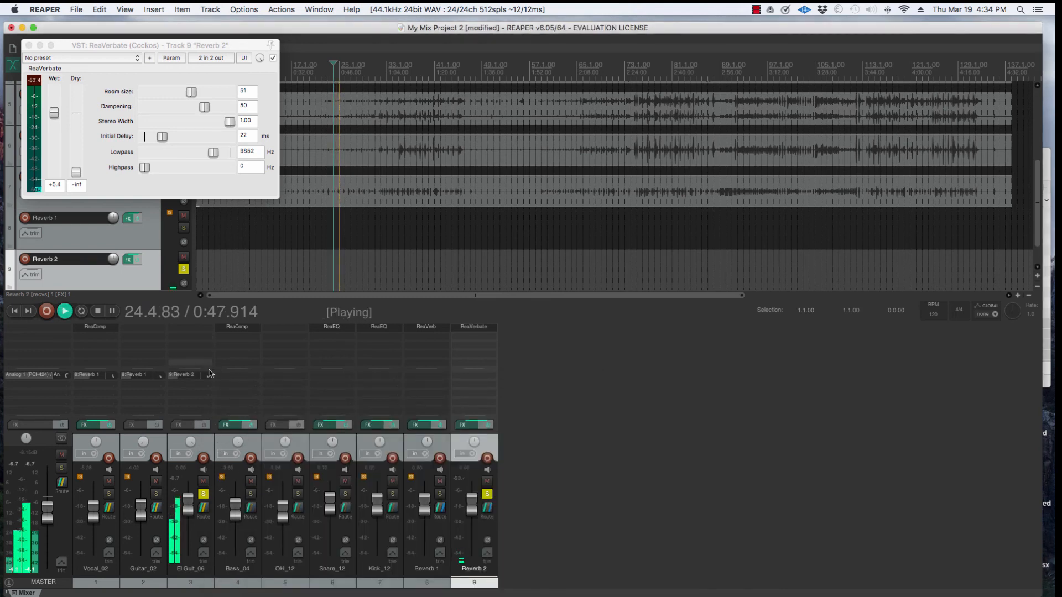
pyautogui.moveTo(208, 376); pyautogui.dragTo(208, 361)
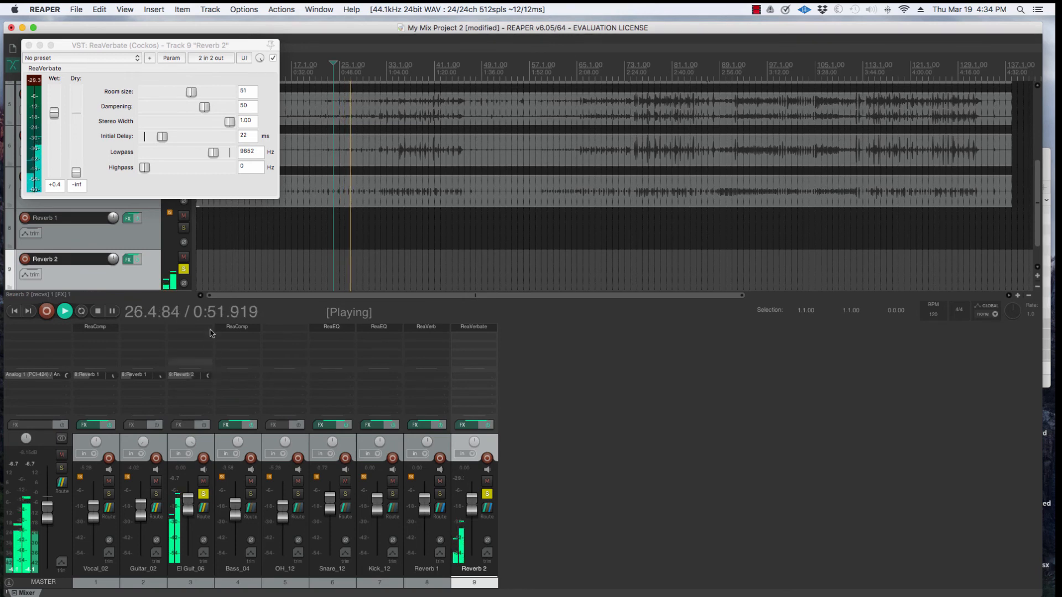
# - Set ReaVerbate's initial delay to about 14 ms, lowpass 20000 Hz, dampening 33, stereo width 0.77 and room size 75, and restart playback
pyautogui.moveTo(159, 134); pyautogui.dragTo(156, 135)
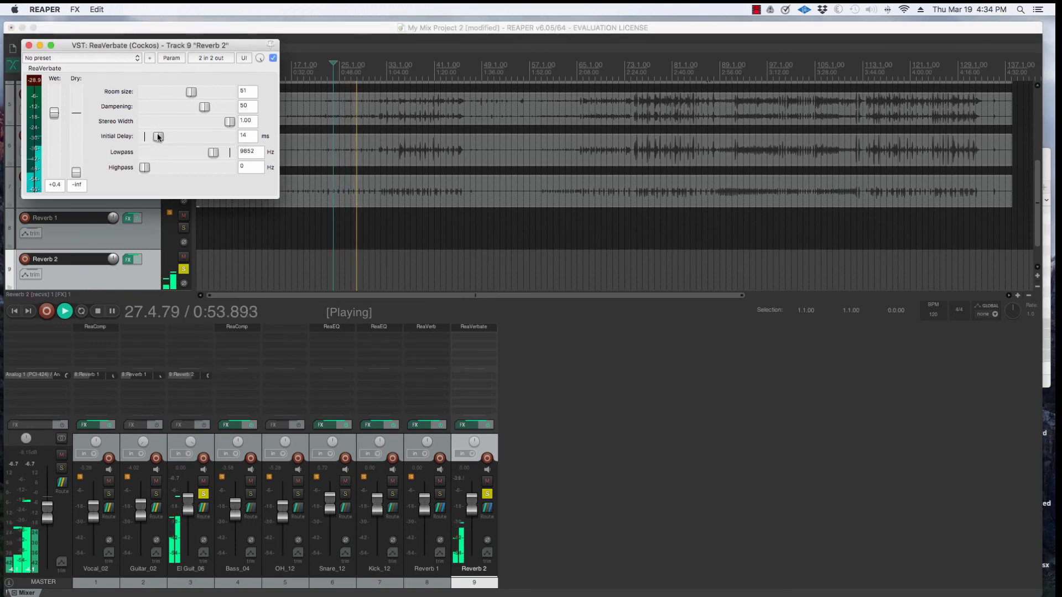
pyautogui.moveTo(215, 150); pyautogui.dragTo(239, 150)
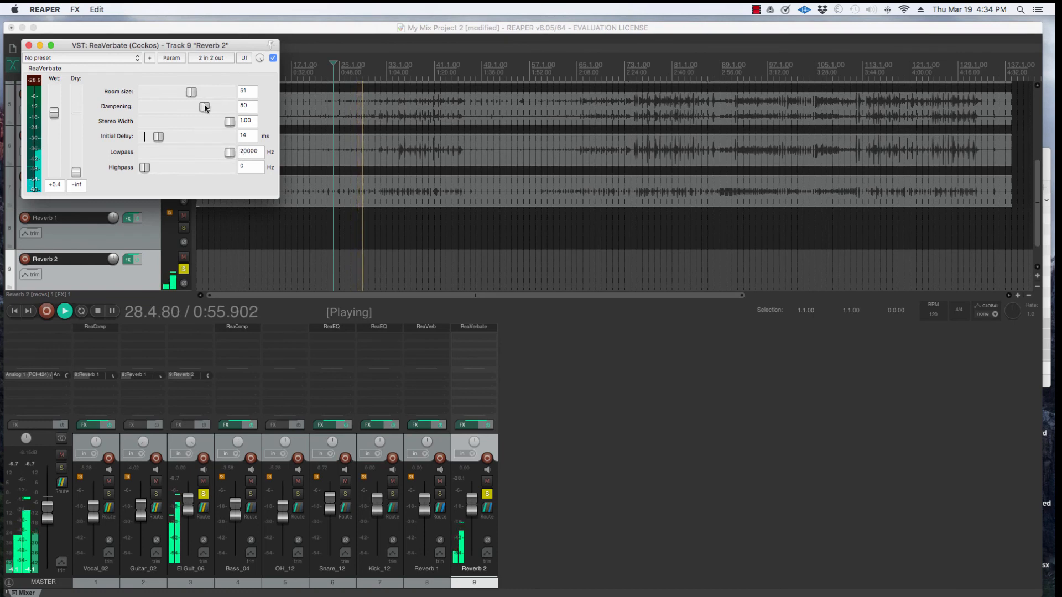
pyautogui.moveTo(204, 106); pyautogui.dragTo(219, 123)
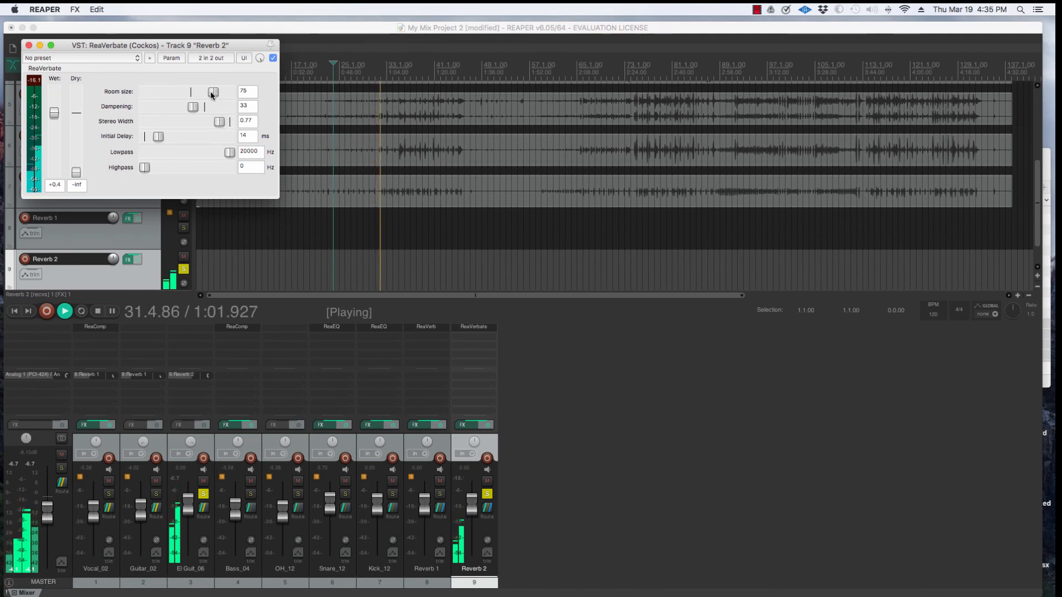
pyautogui.press('space')
pyautogui.press('space')
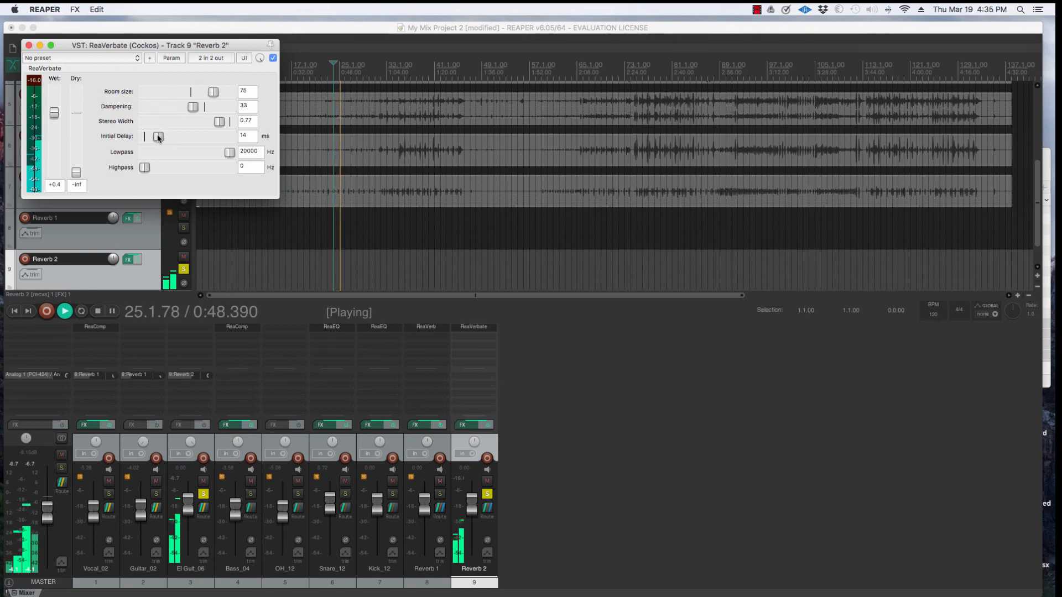
# - Set ReaVerbate's room size to about 91 and initial delay to about 34 ms while auditioning, and stop playback
pyautogui.moveTo(159, 136); pyautogui.dragTo(192, 139)
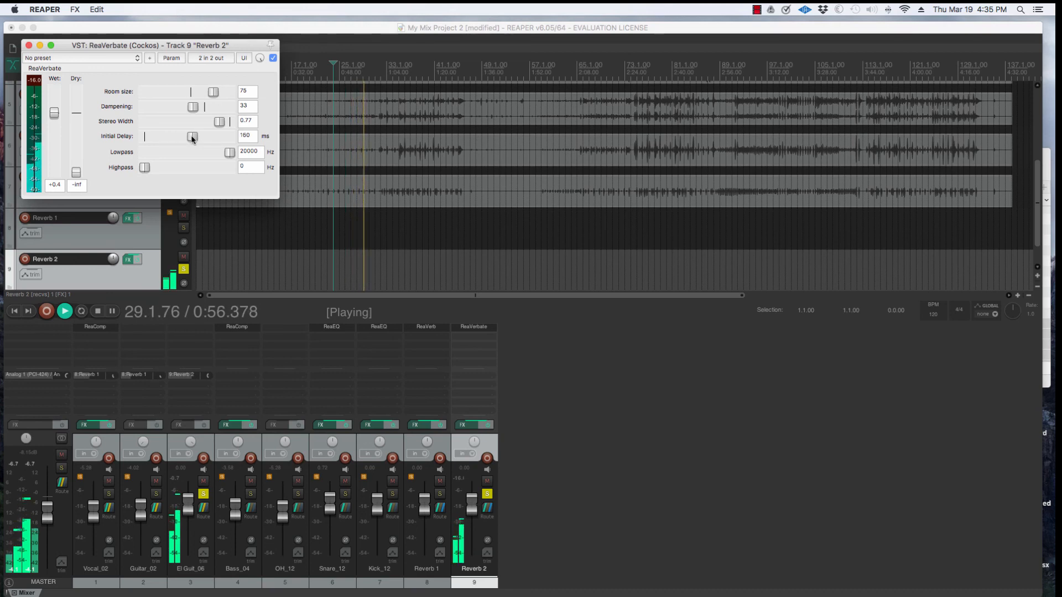
pyautogui.moveTo(167, 136); pyautogui.dragTo(167, 138)
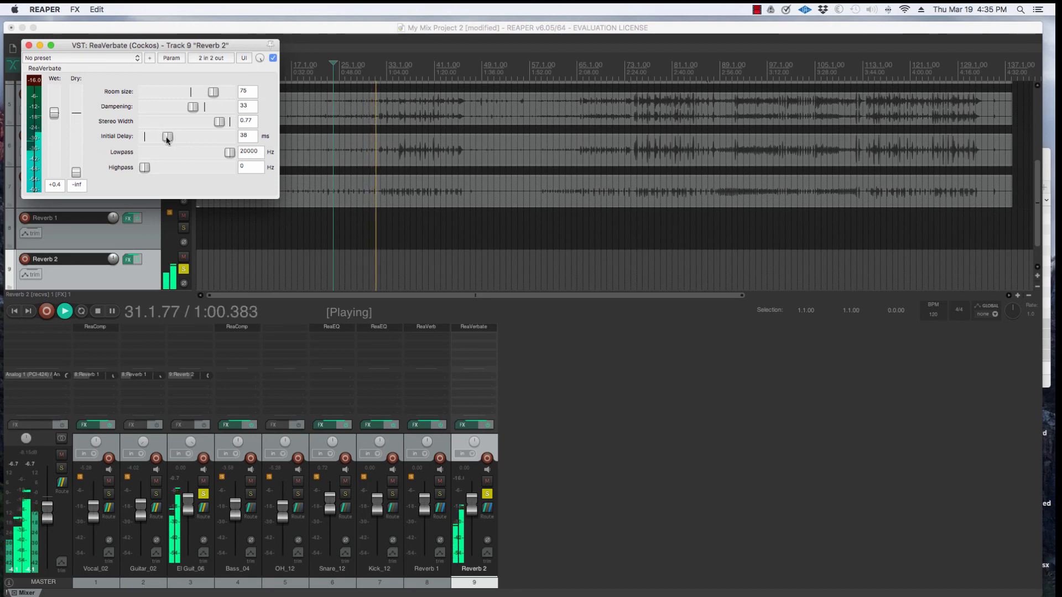
pyautogui.moveTo(167, 138); pyautogui.dragTo(166, 138)
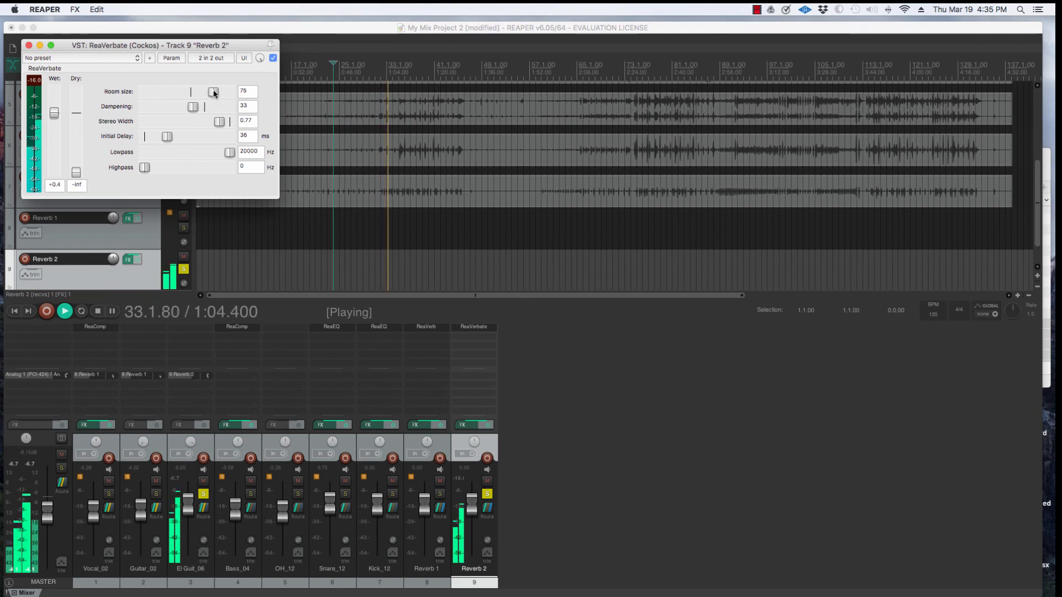
pyautogui.moveTo(214, 94); pyautogui.dragTo(224, 94)
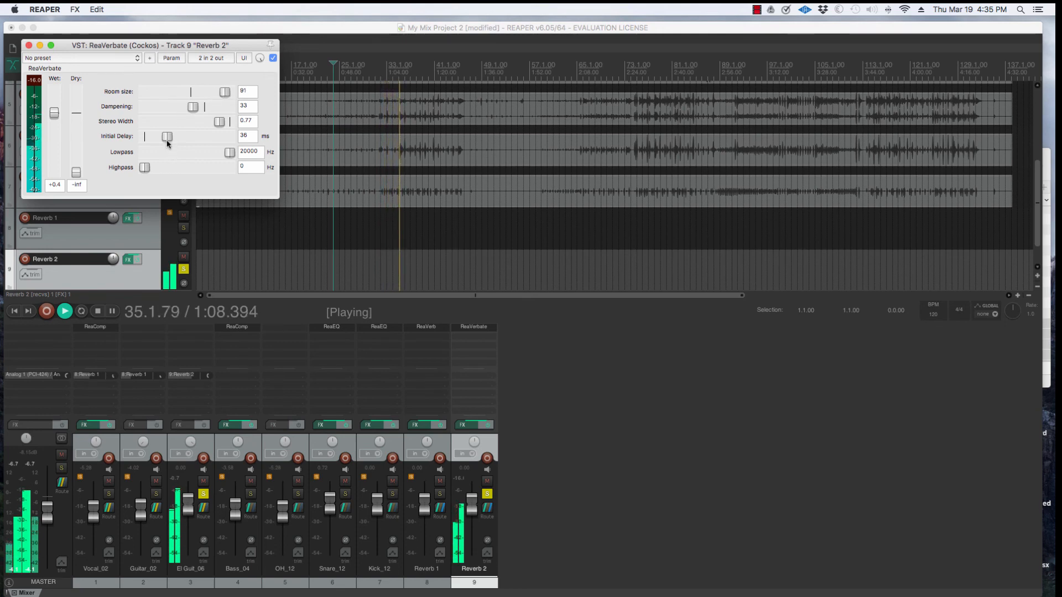
pyautogui.moveTo(167, 141); pyautogui.dragTo(167, 140)
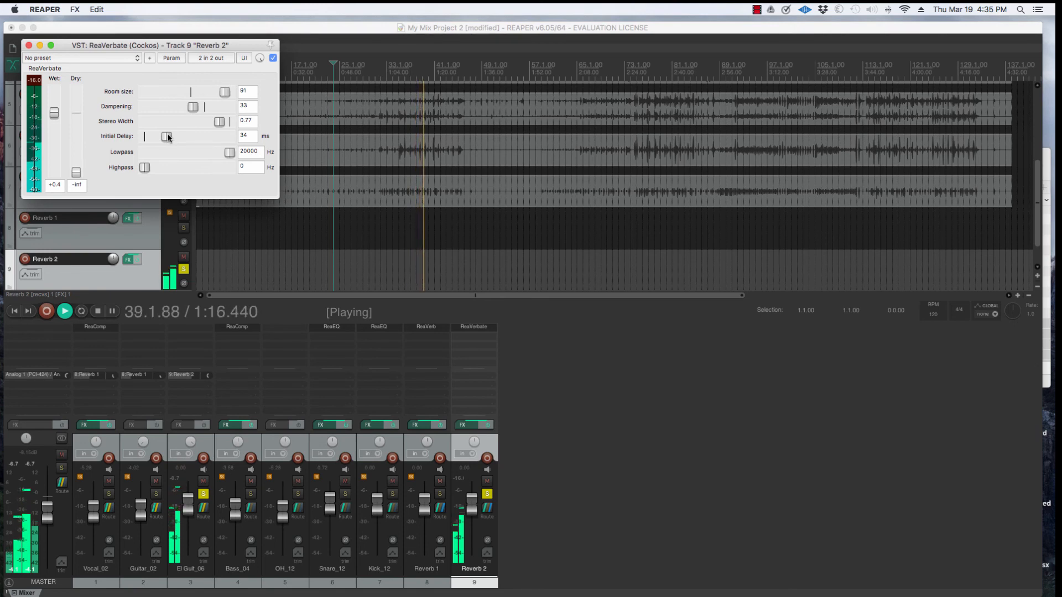
pyautogui.press('space')
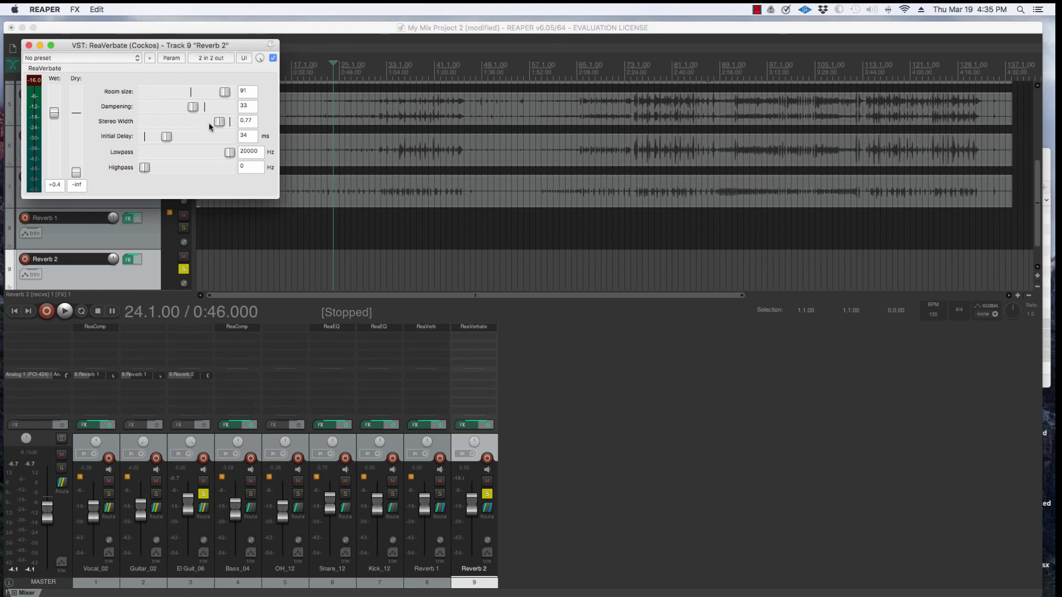
# - Close the ReaVerbate window and unsolo El Guit_06 and Reverb 2
pyautogui.click(29, 46)
pyautogui.click(204, 494)
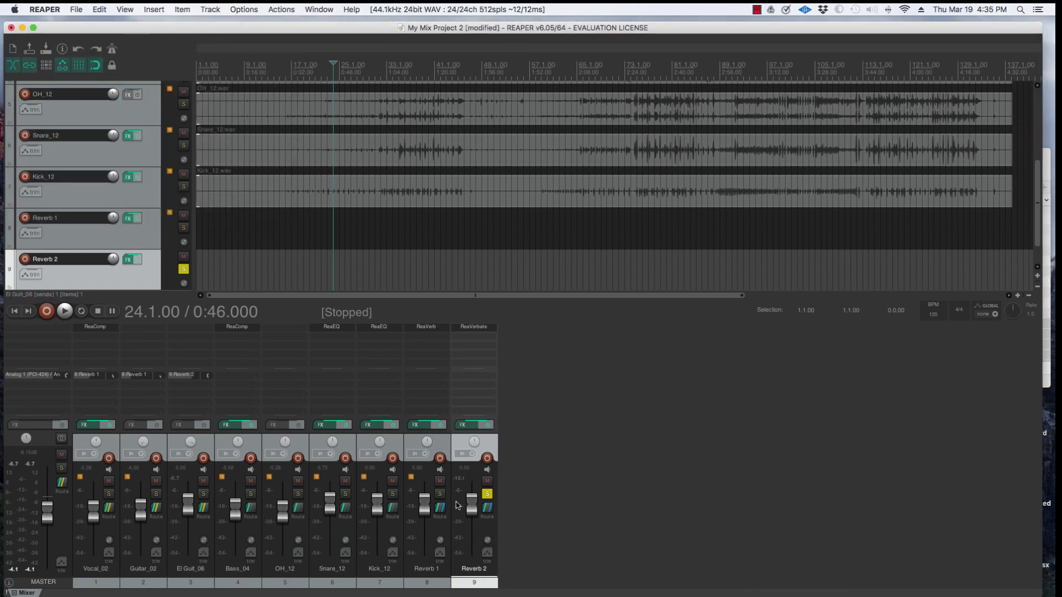
pyautogui.click(487, 495)
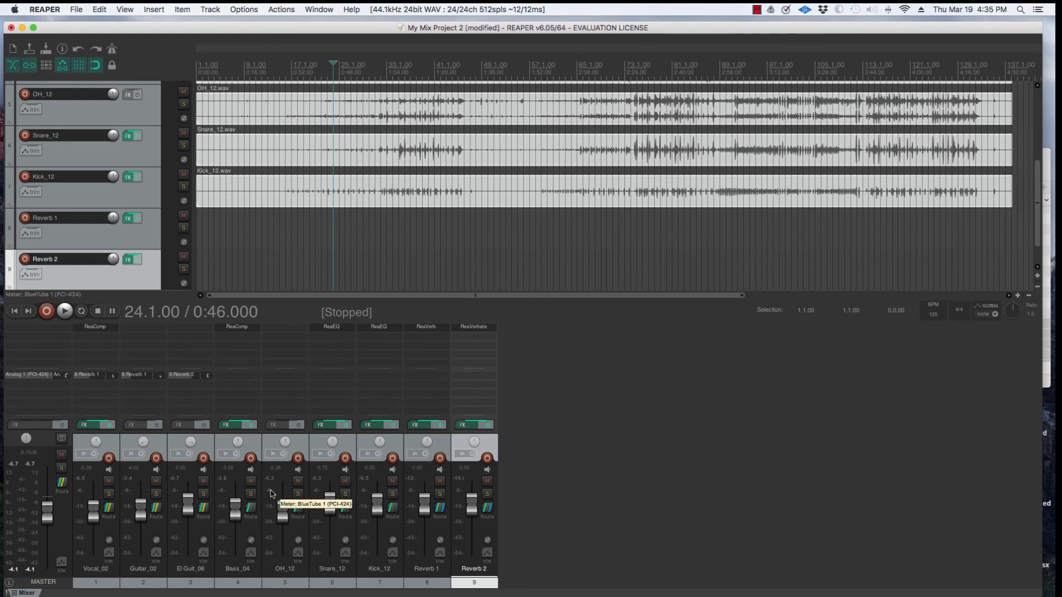
# - Play the full mix, slightly adjust Vocal_02's send level to Reverb 1, and stop playback
pyautogui.press('space')
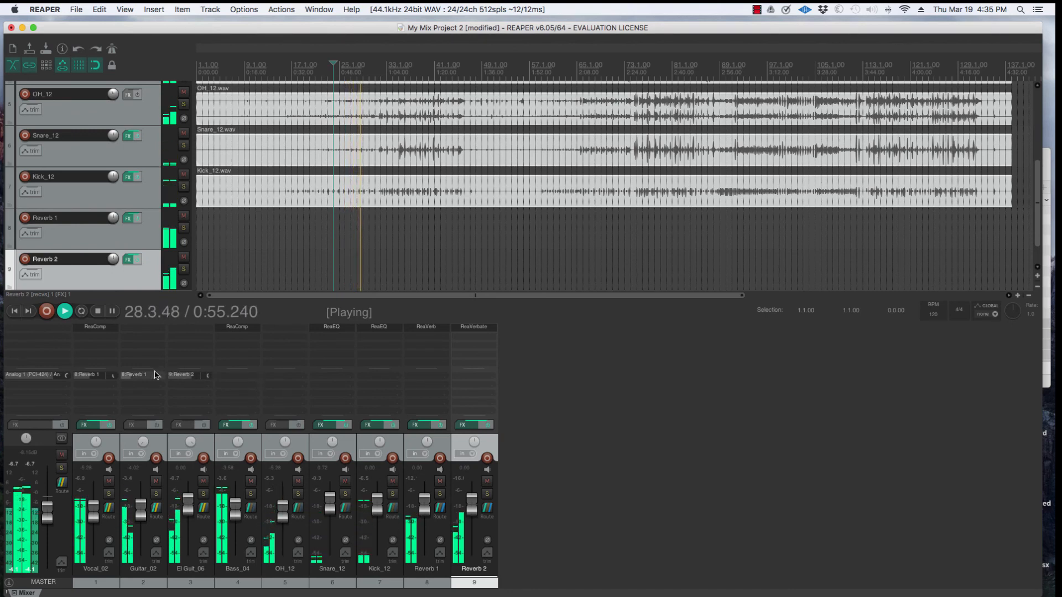
pyautogui.moveTo(112, 377); pyautogui.dragTo(112, 373)
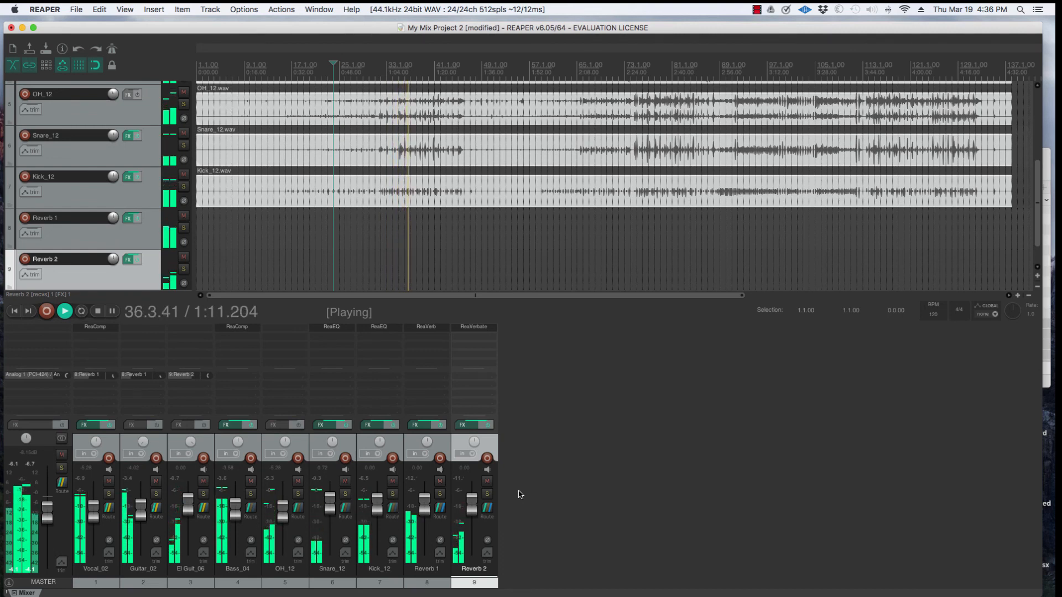
pyautogui.press('space')
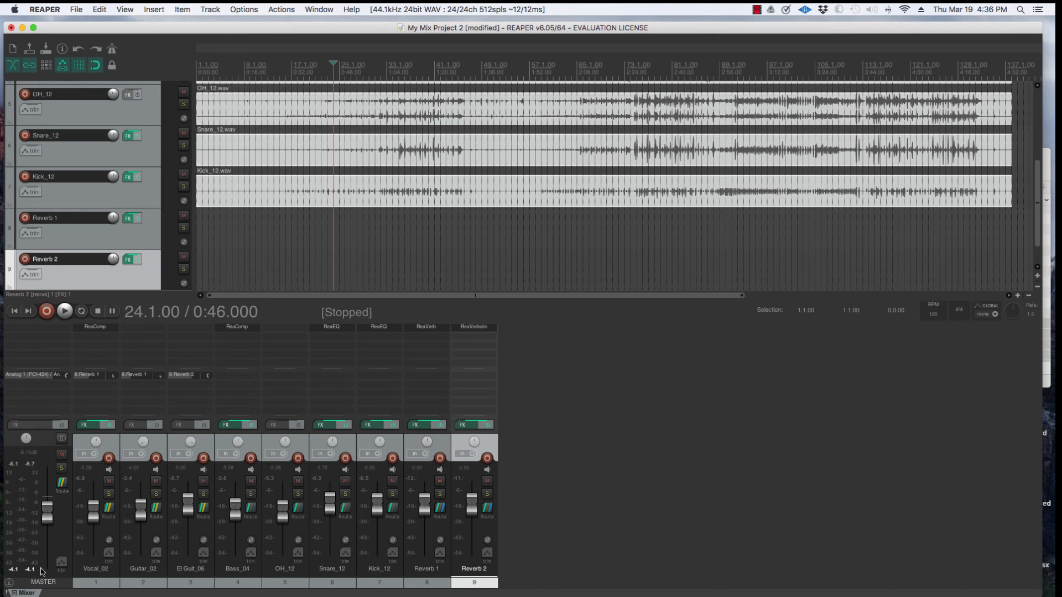
pyautogui.click(45, 585)
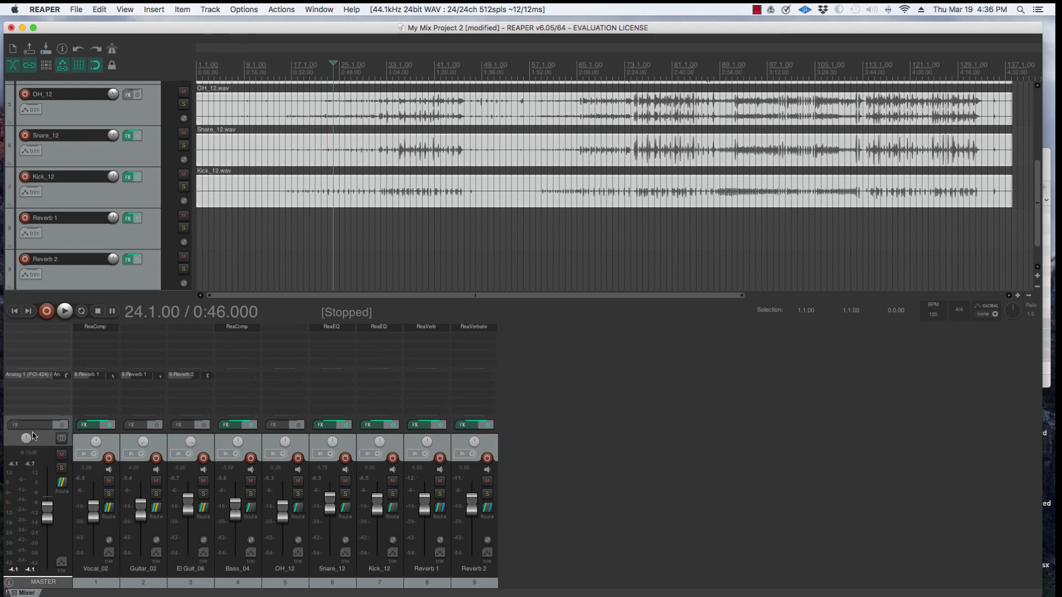
pyautogui.click(662, 439)
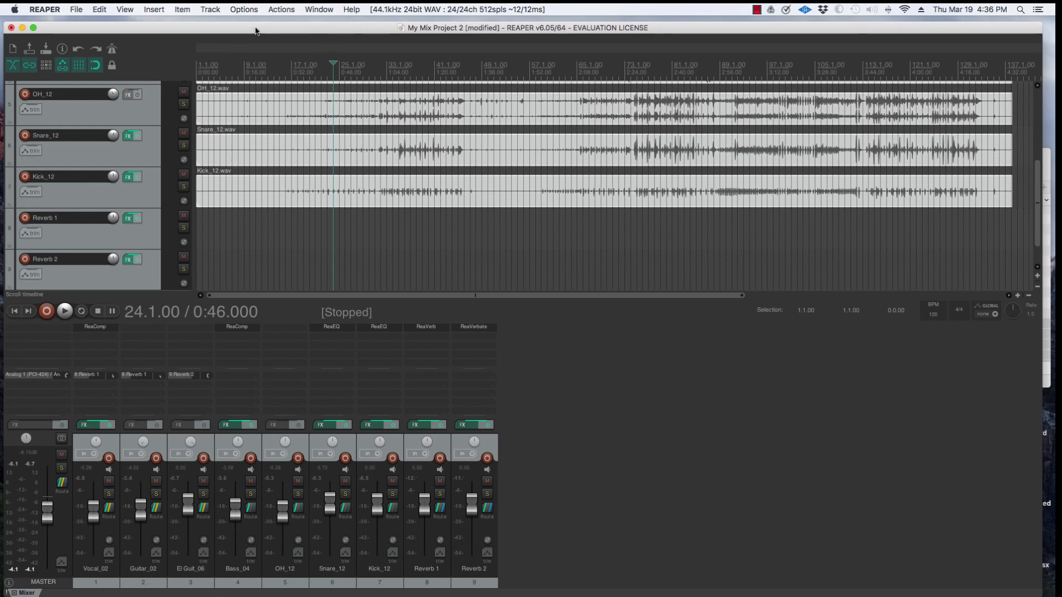
# - Render the entire project's master mix as My Mix Project 2 in MP3 format (encoder by LAME project) at 128 kbps constant bitrate
pyautogui.click(76, 12)
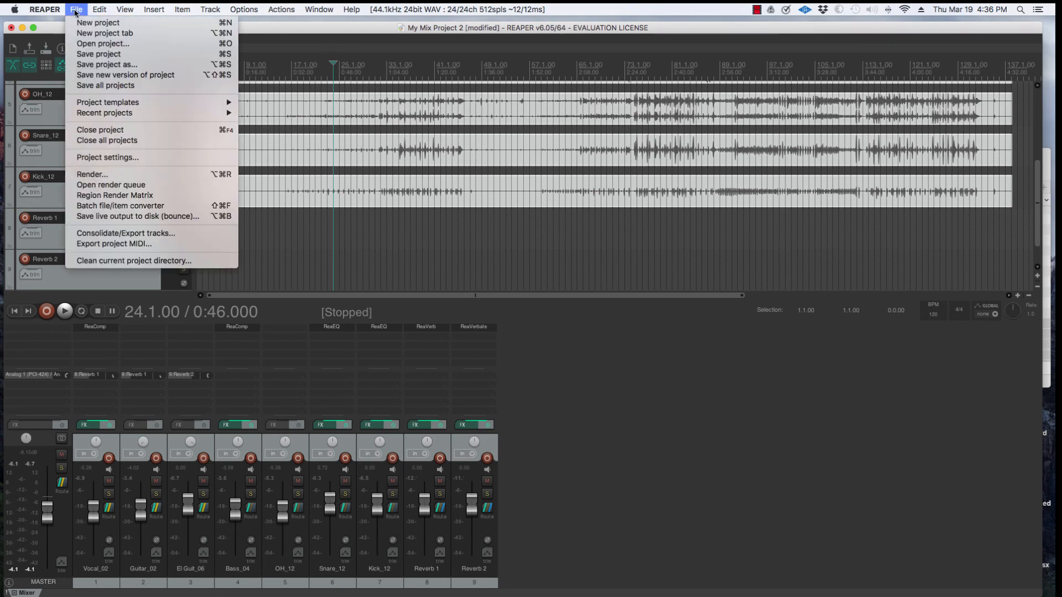
pyautogui.click(148, 174)
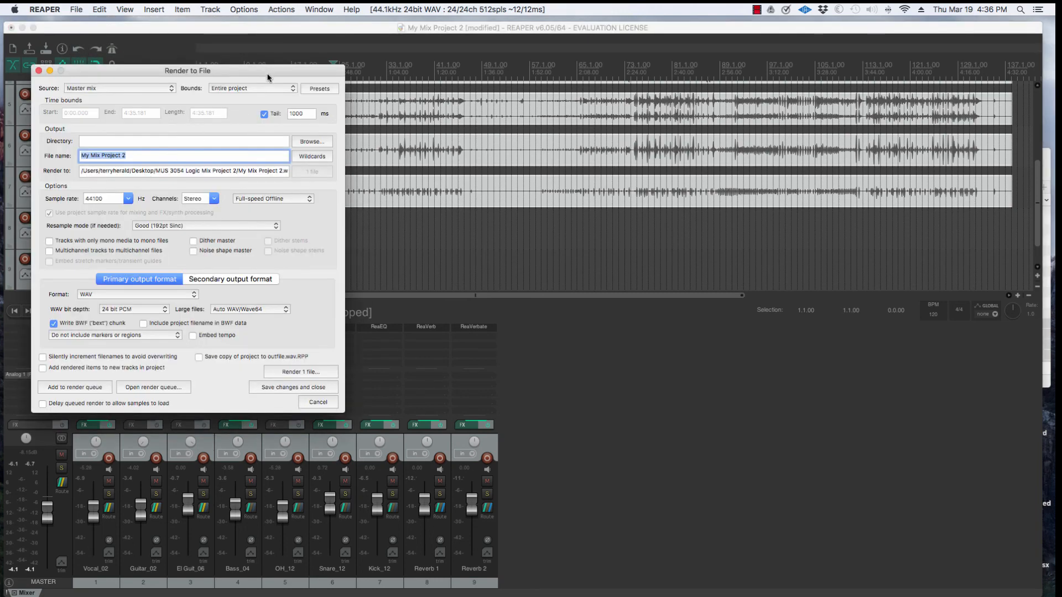
pyautogui.click(132, 155)
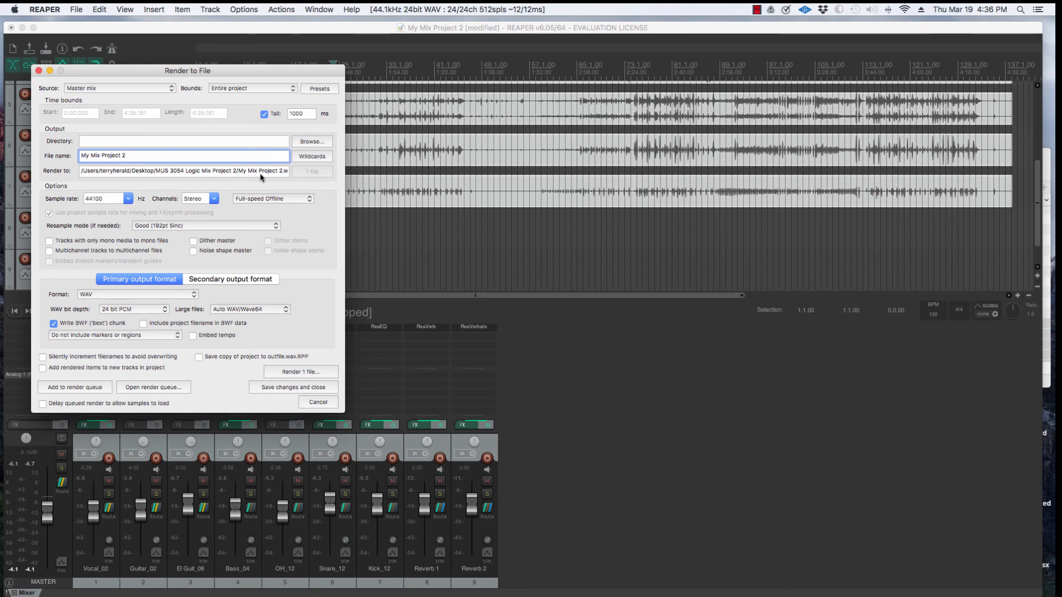
pyautogui.click(172, 295)
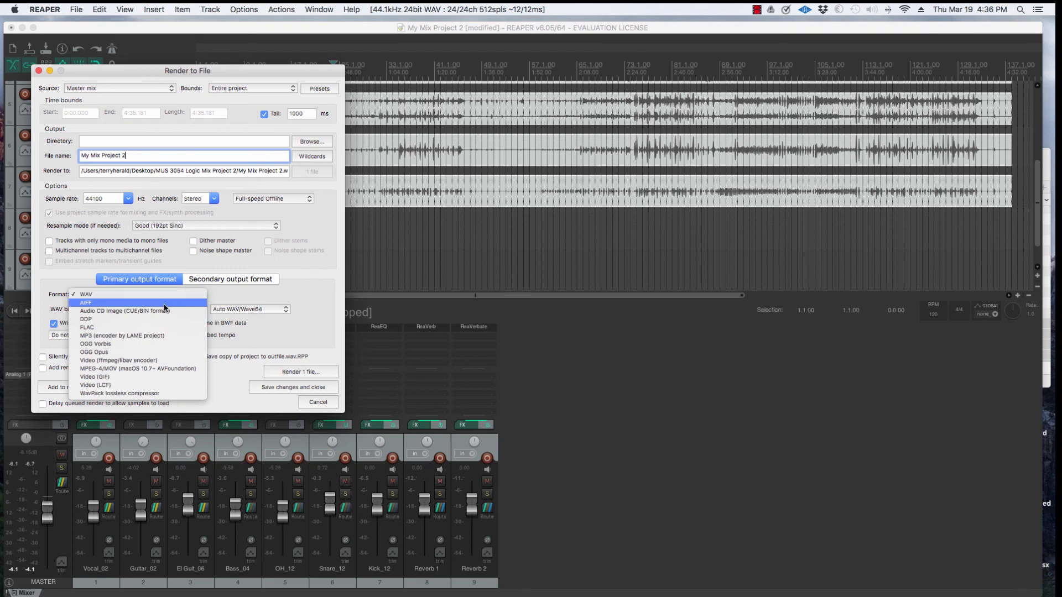
pyautogui.click(143, 335)
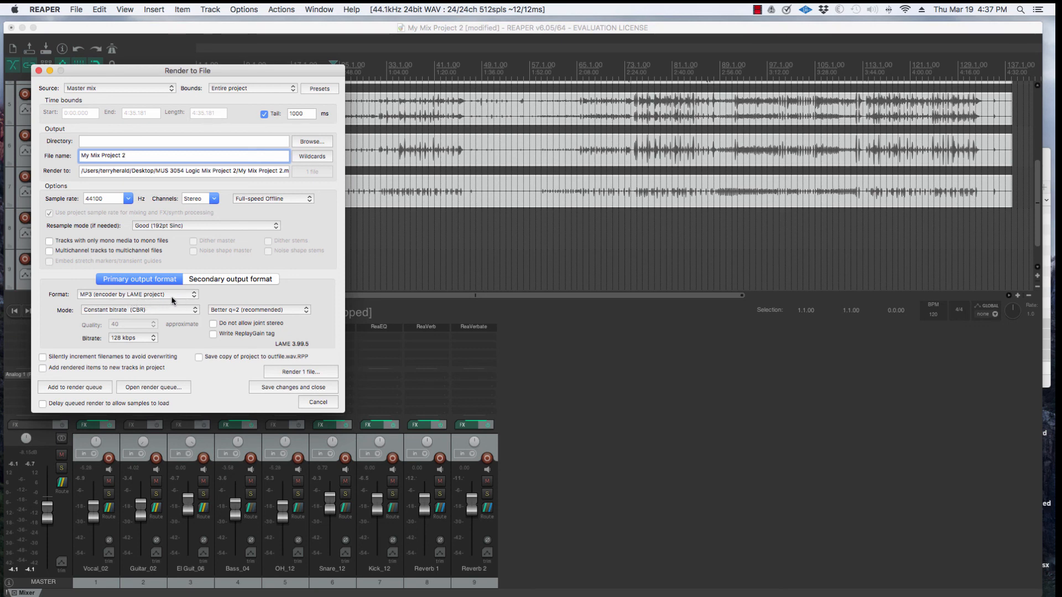
pyautogui.click(312, 373)
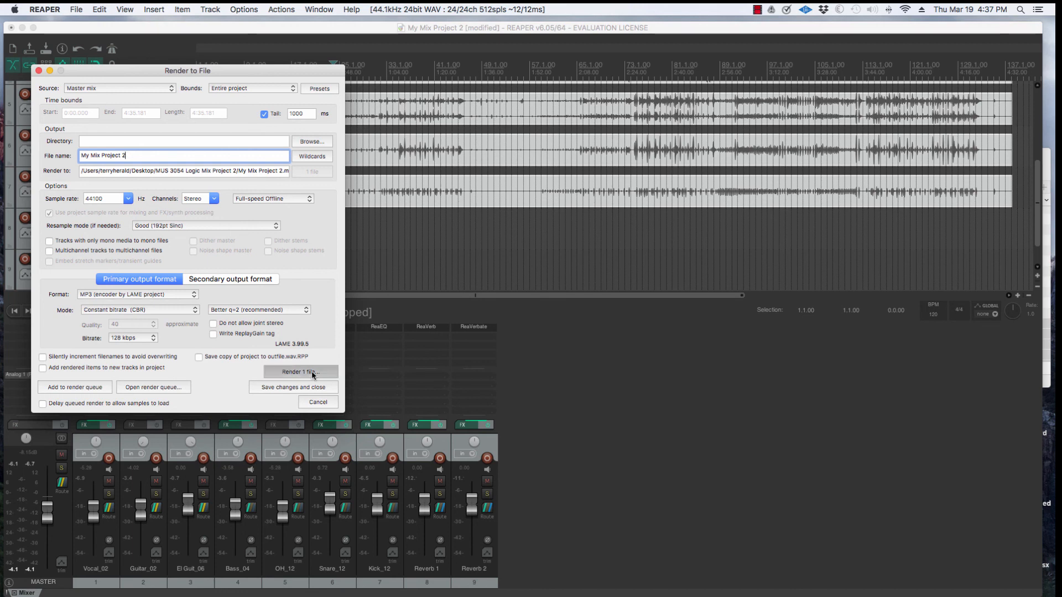